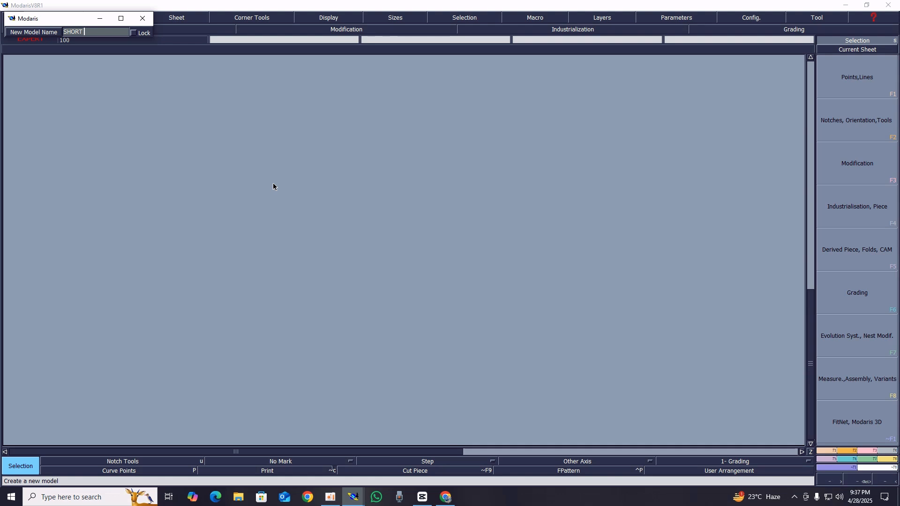
Name the new model SHORT SLEEVE and add a new blank sheet to it
type("SLEEVE")
key("Return")
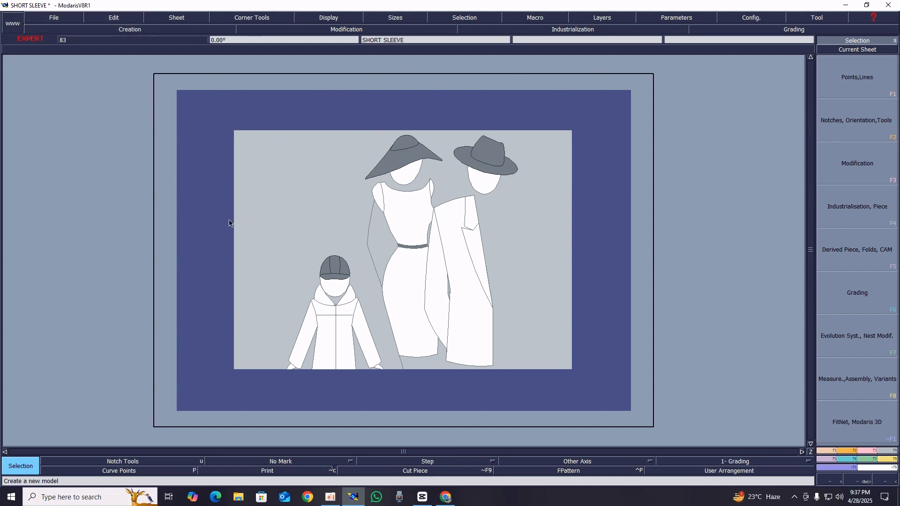
left_click(180, 19)
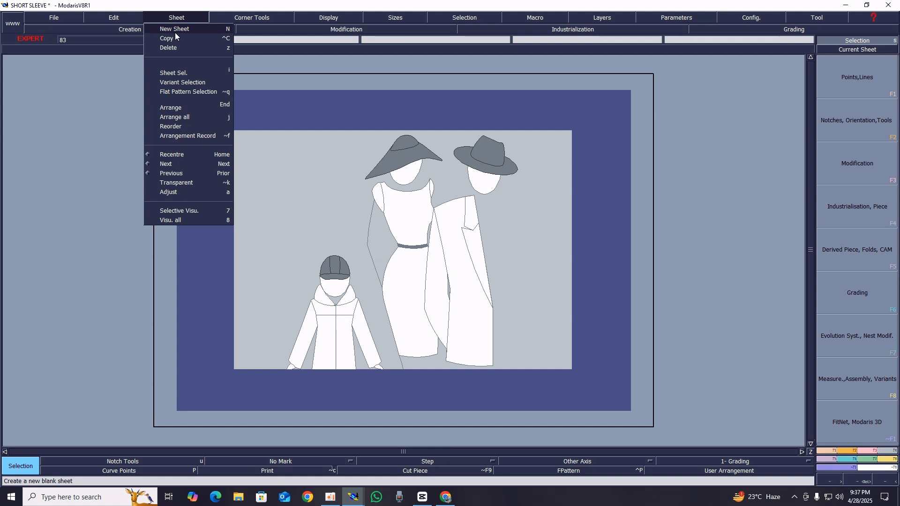
left_click(175, 32)
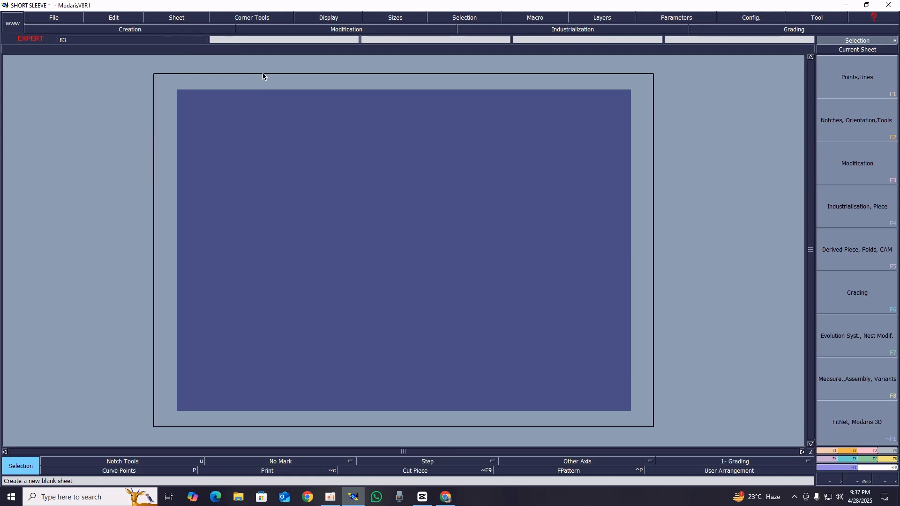
Turn on the display of sizes, handles and the title block, and arrange all sheets on the desk
left_click(325, 19)
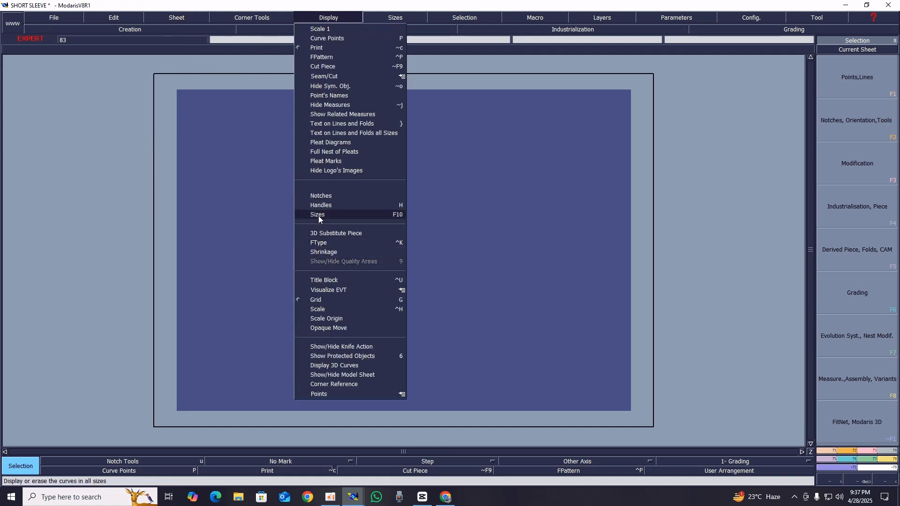
left_click(318, 212)
left_click(329, 17)
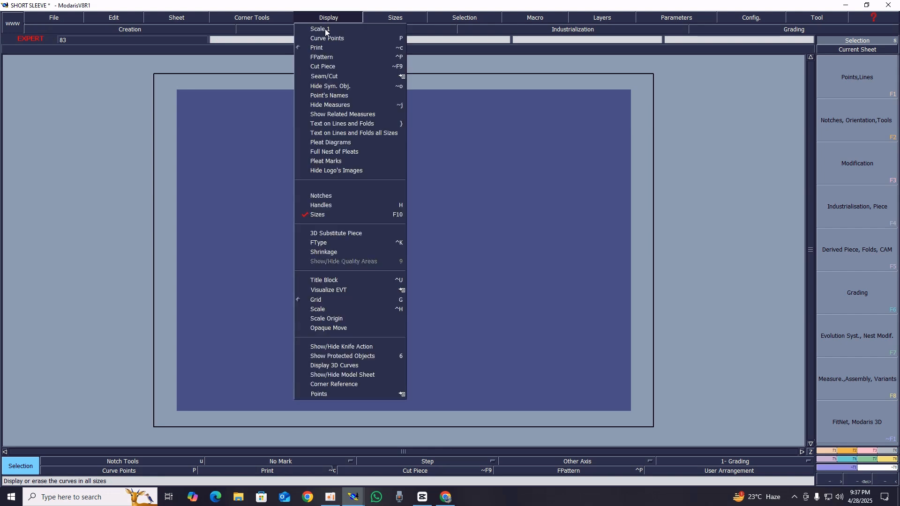
left_click(323, 206)
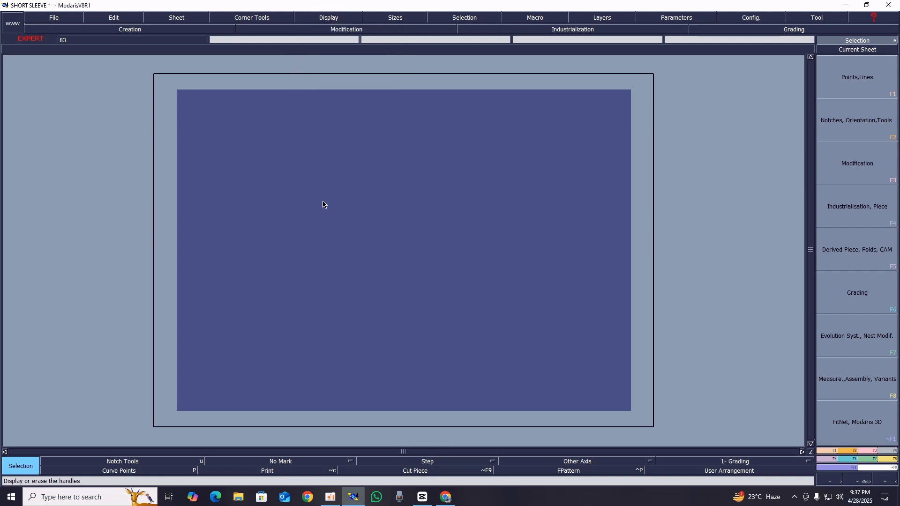
left_click(325, 17)
left_click(327, 279)
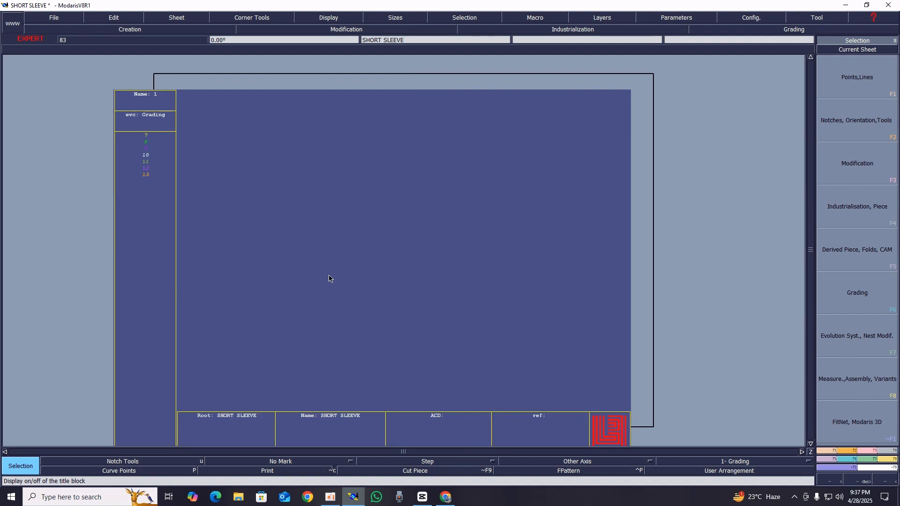
key("j")
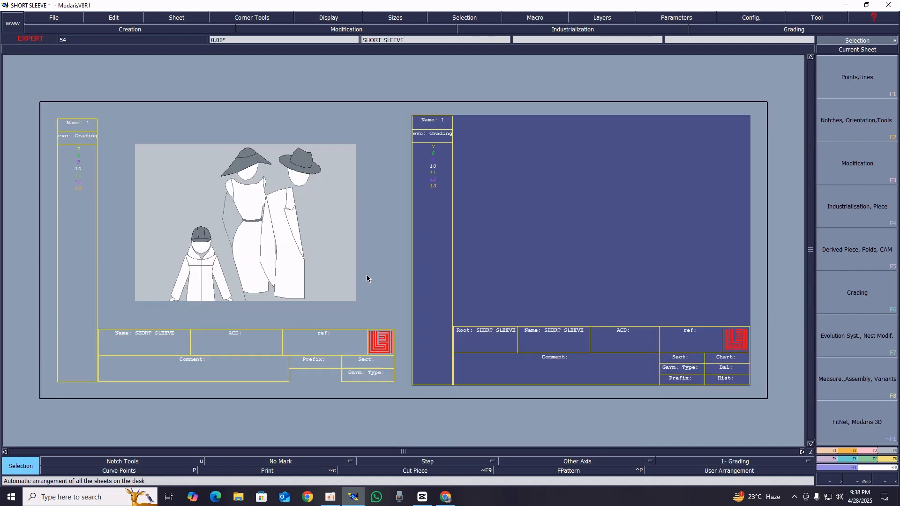
Set the length unit to cm and make the blank sheet the current sheet
left_click(677, 18)
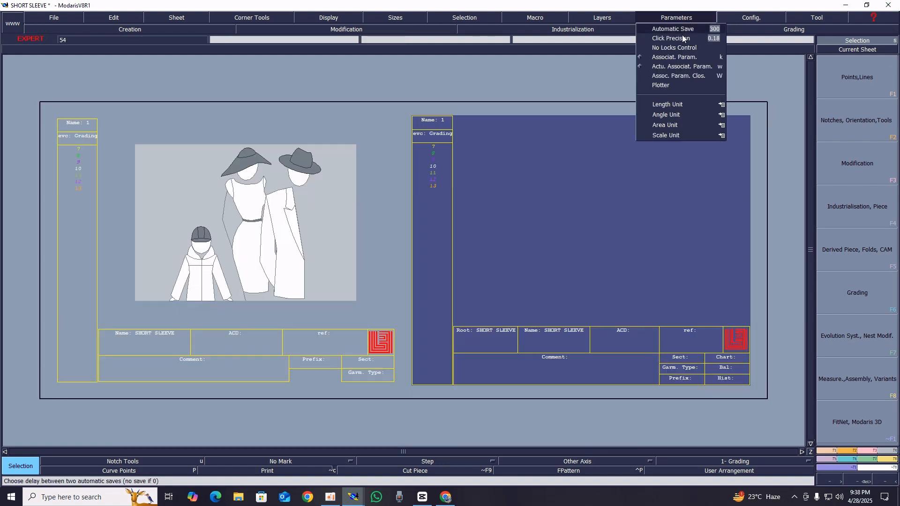
mouse_move(715, 111)
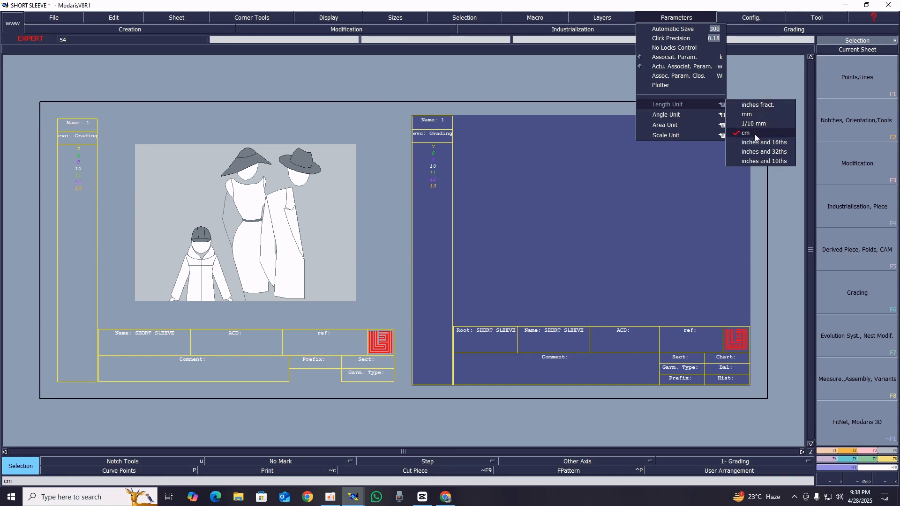
left_click(755, 134)
left_click(866, 50)
left_click(649, 170)
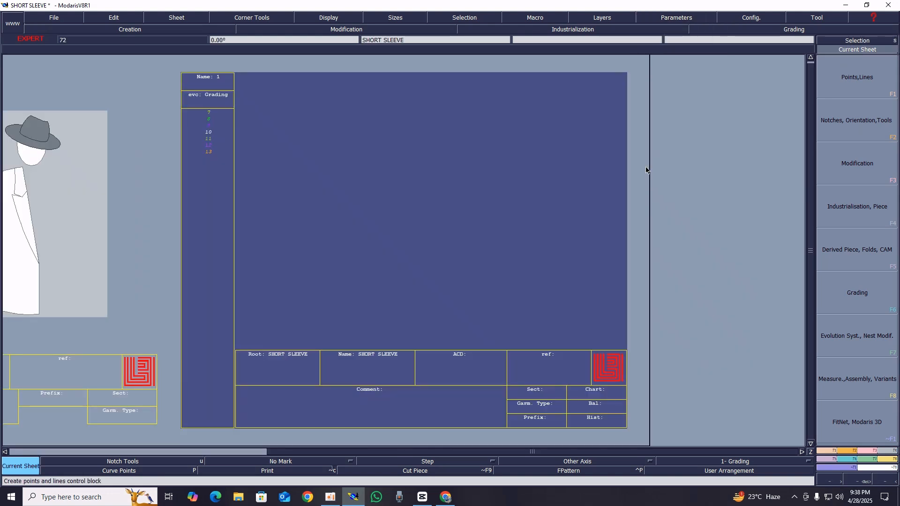
Draw a rectangle 26 cm wide and 21 cm high on the blank sheet
left_click(856, 451)
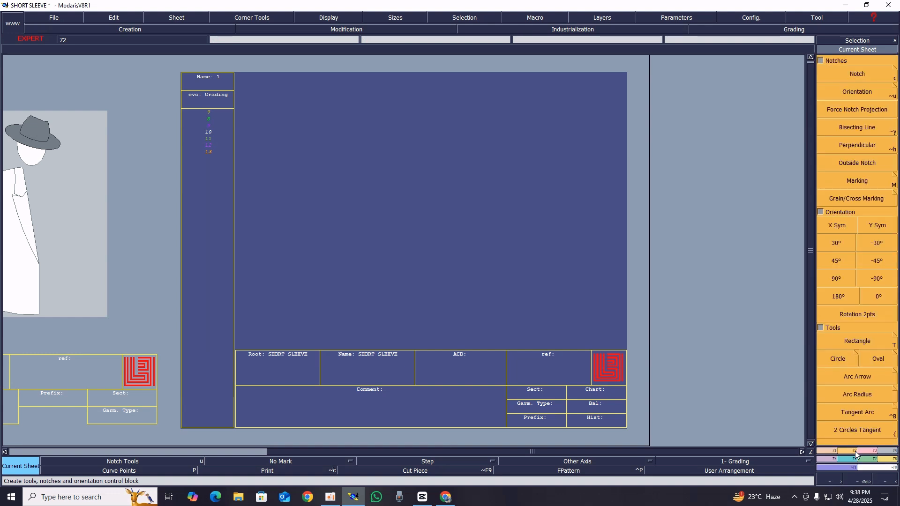
left_click(858, 342)
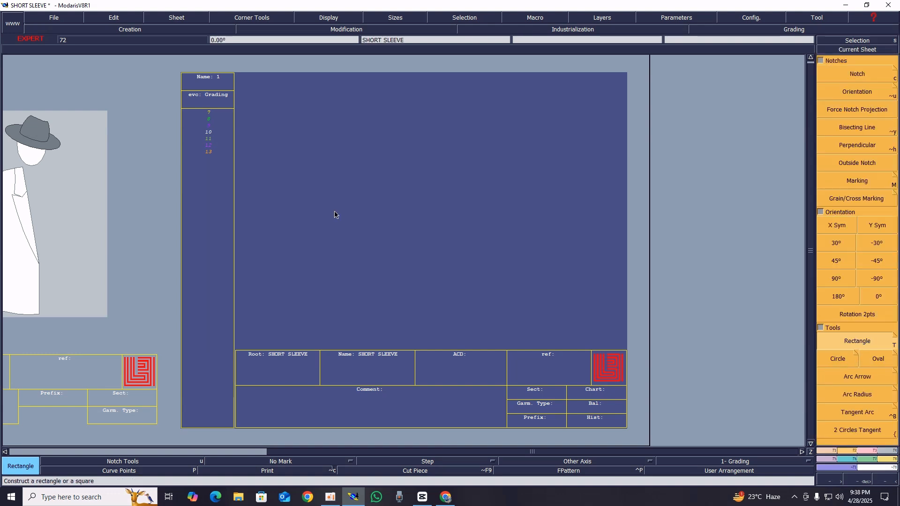
left_click(544, 289)
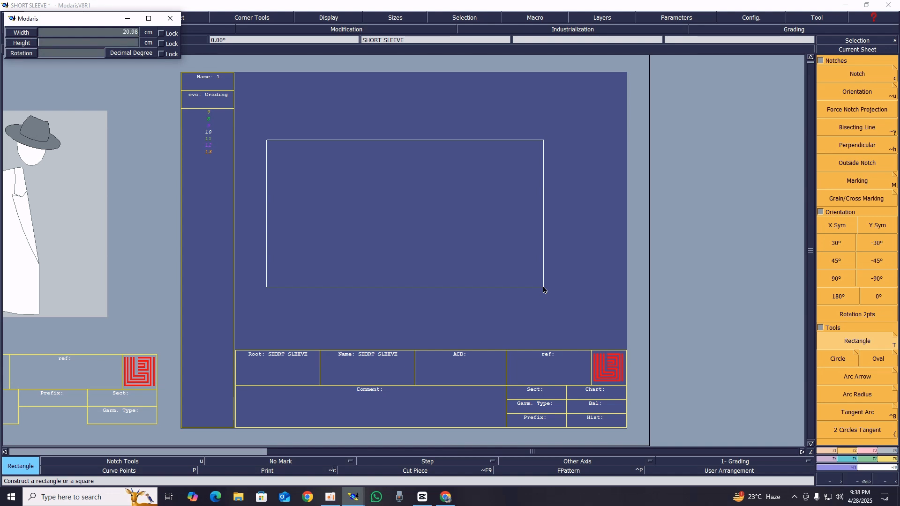
type("21")
key("Return")
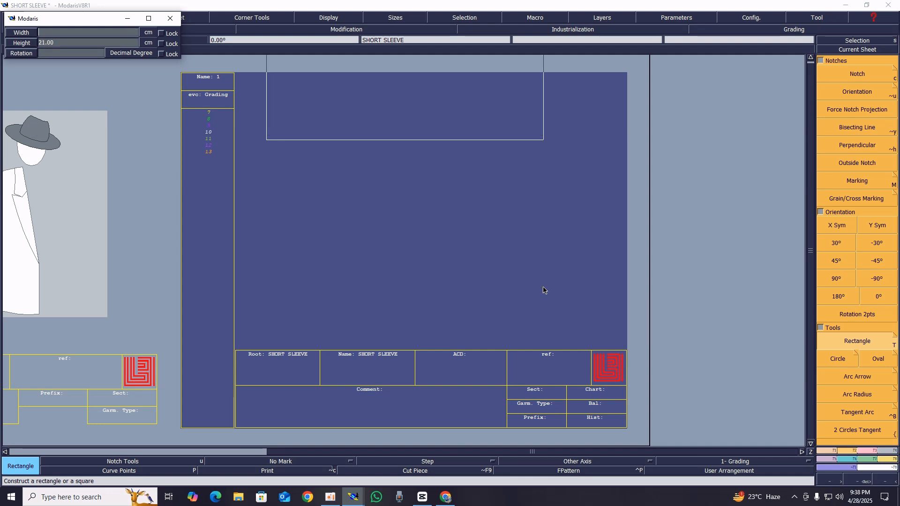
type("26")
key("Return")
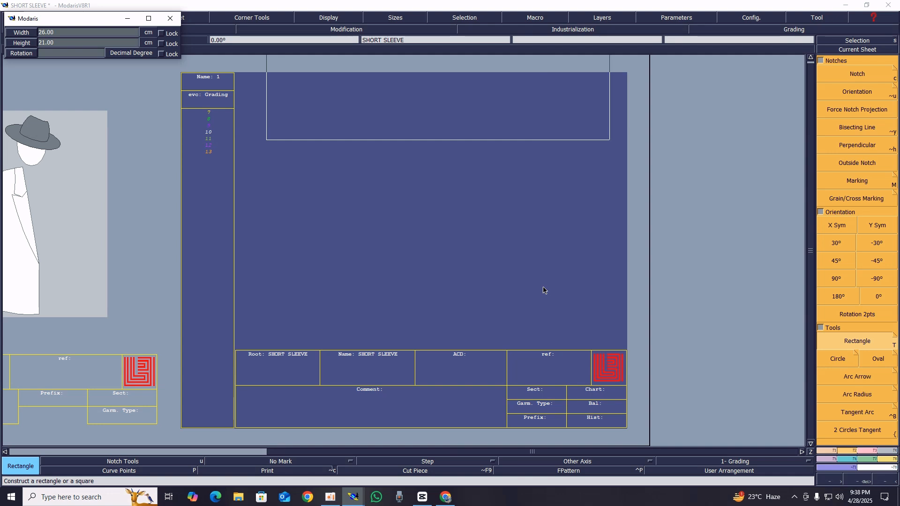
left_click(540, 280)
key("Home")
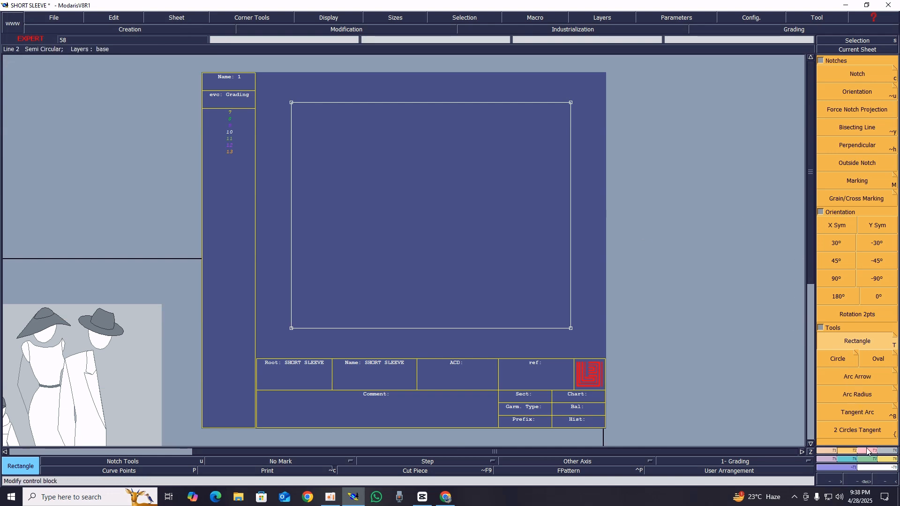
Create a line parallel to the rectangle's right edge, 15 cm inside the rectangle
left_click(835, 452)
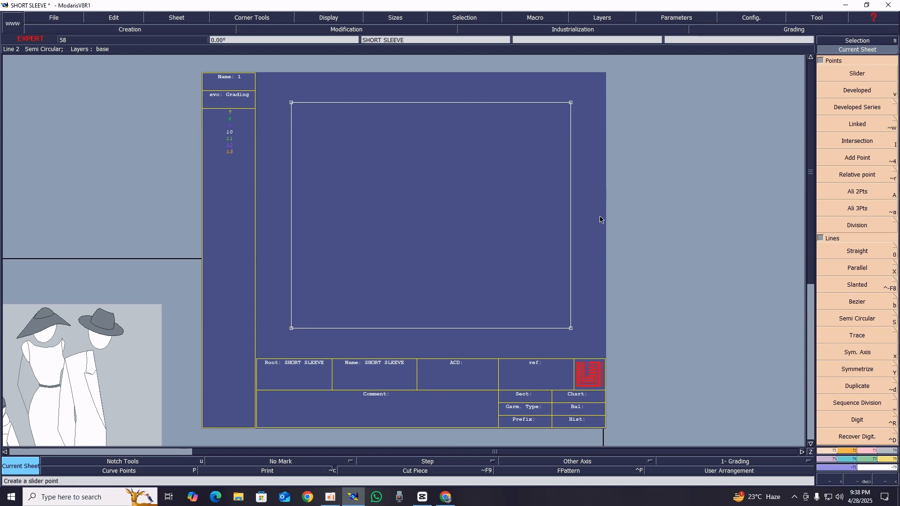
key("z")
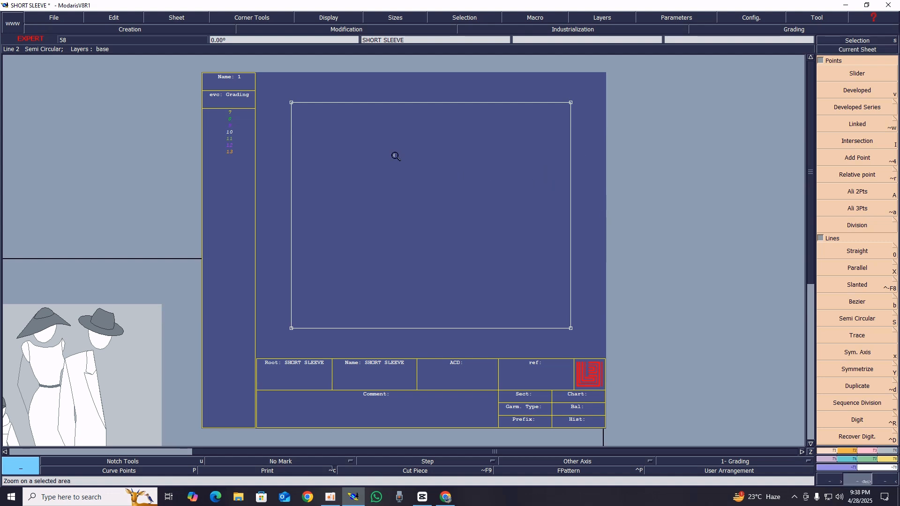
left_click_drag(268, 92, 610, 345)
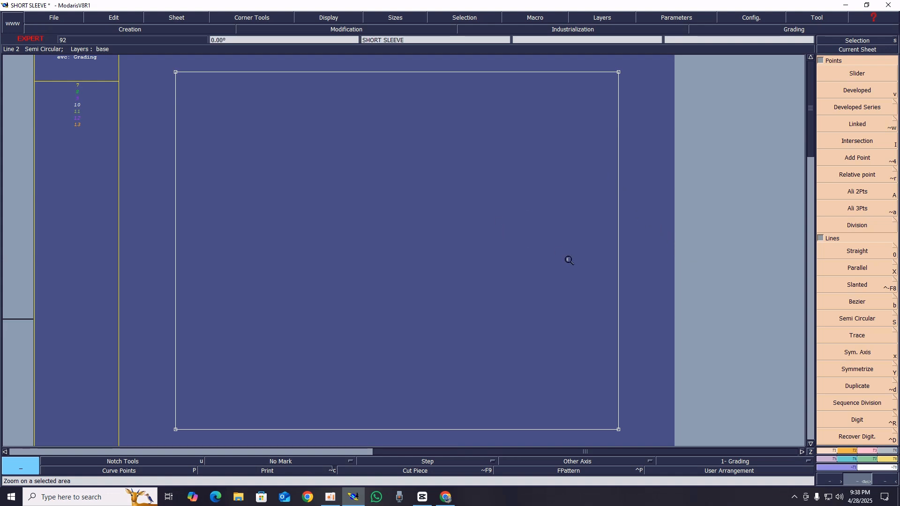
key("shift+s")
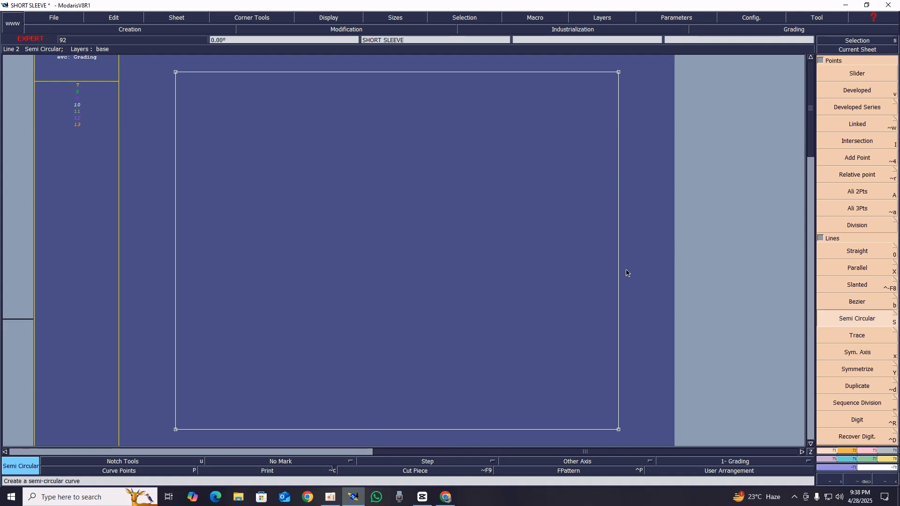
key("shift+x")
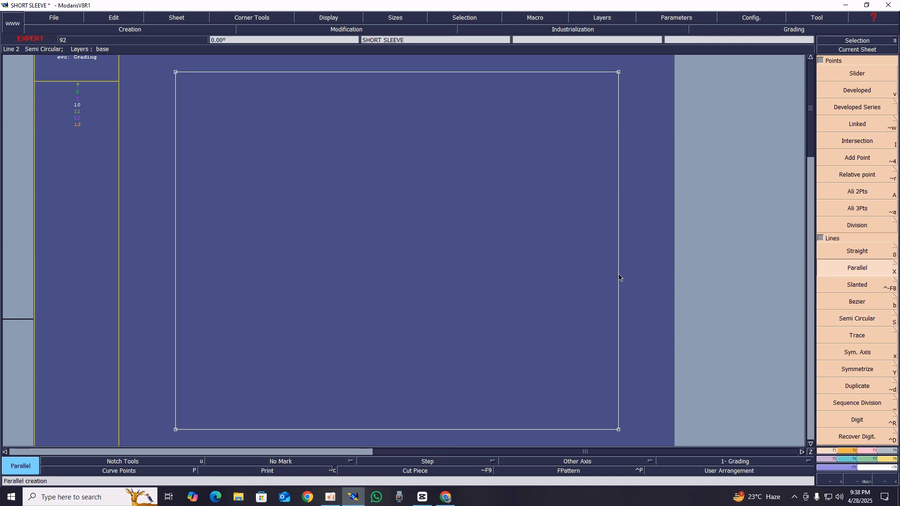
left_click(619, 278)
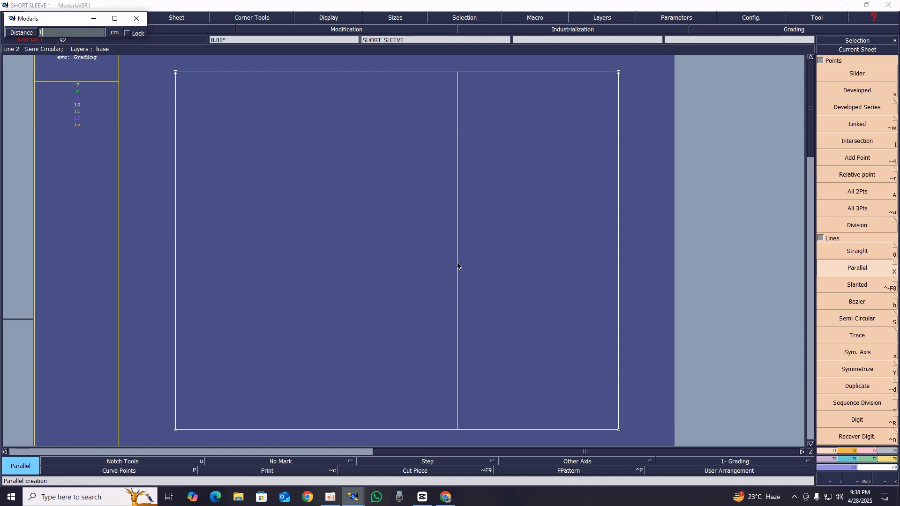
type("15")
key("Return")
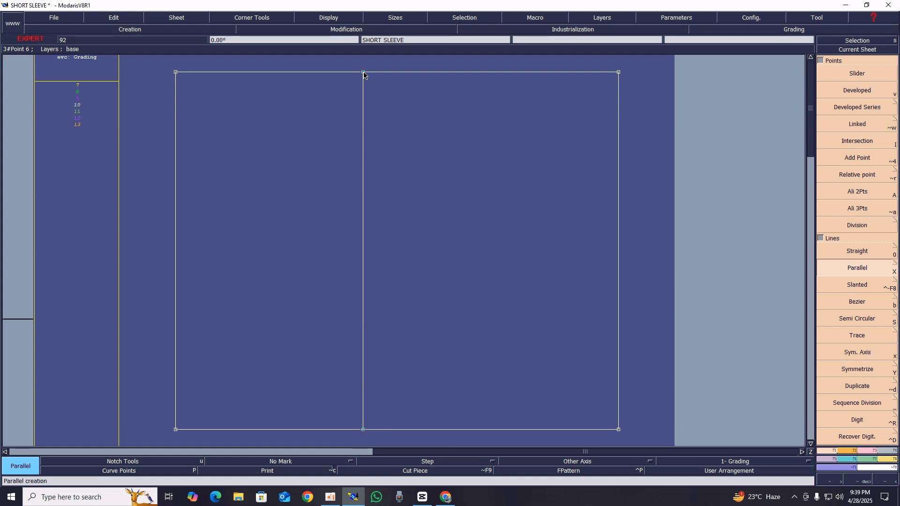
Draw a straight Bezier line from the inner vertical line's top end to the rectangle's lower-right corner
key("b")
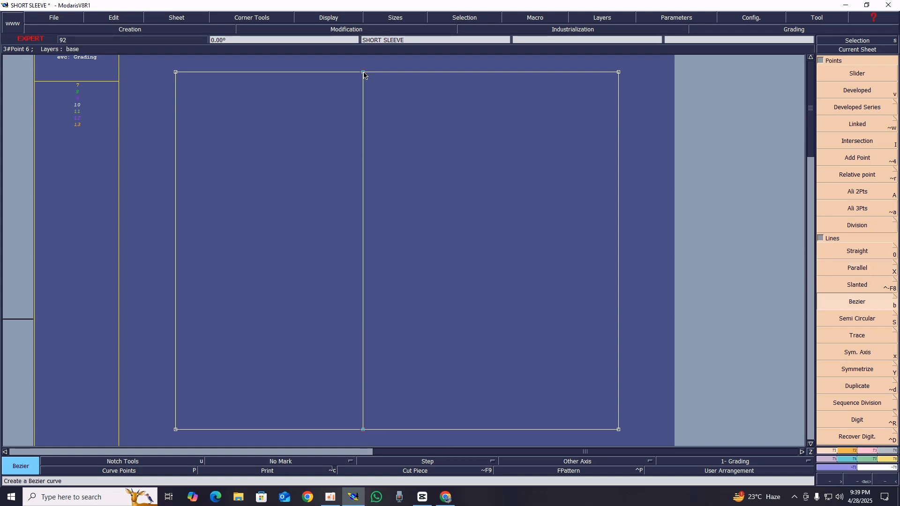
left_click(364, 74)
left_click(619, 430)
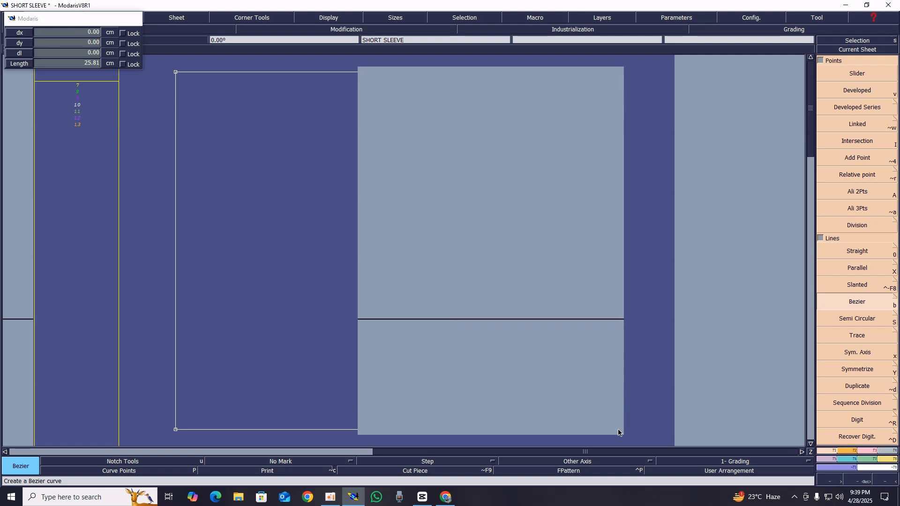
key("Home")
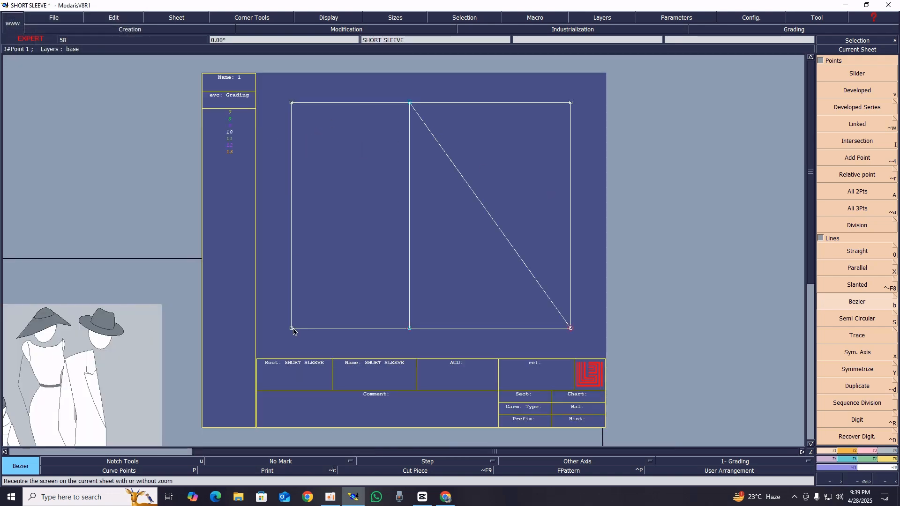
Place a developed point on the rectangle's left edge at -17.50 cm from the lower-left corner and insert it into the edge
key("v")
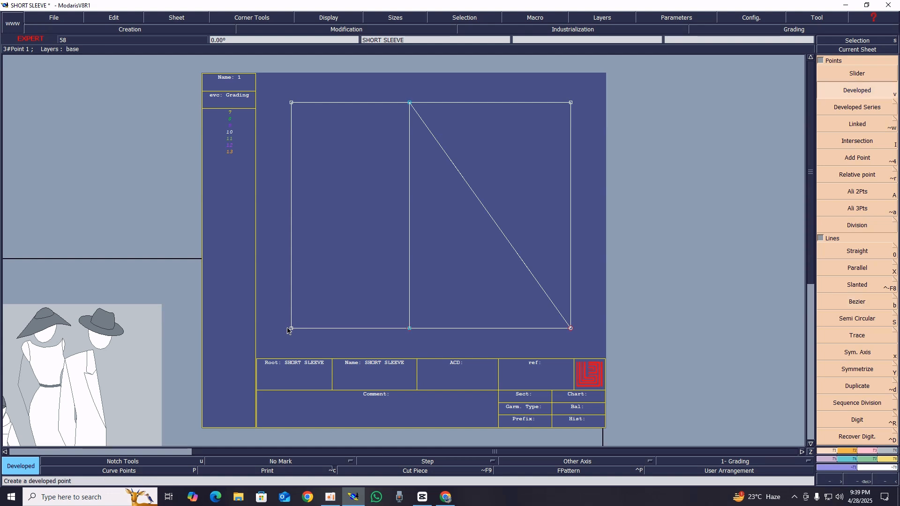
left_click(312, 333)
left_click(292, 329)
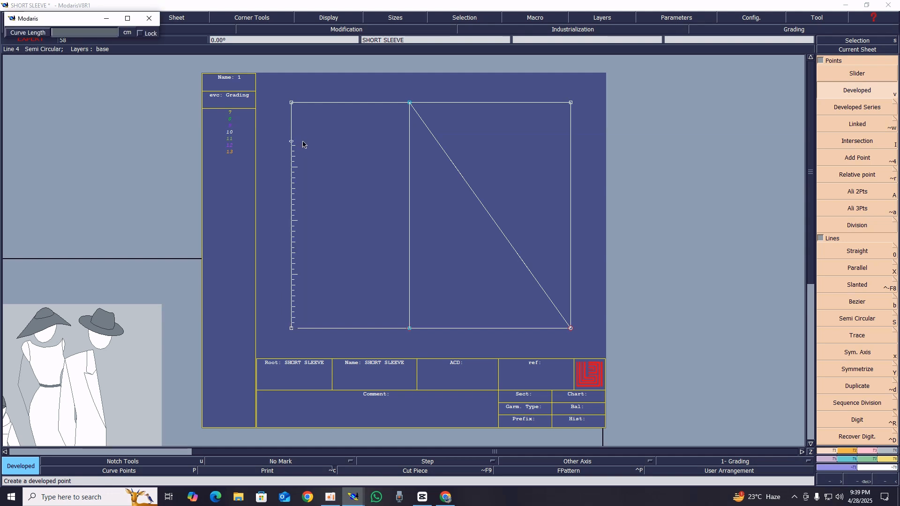
type("-17.50")
key("Return")
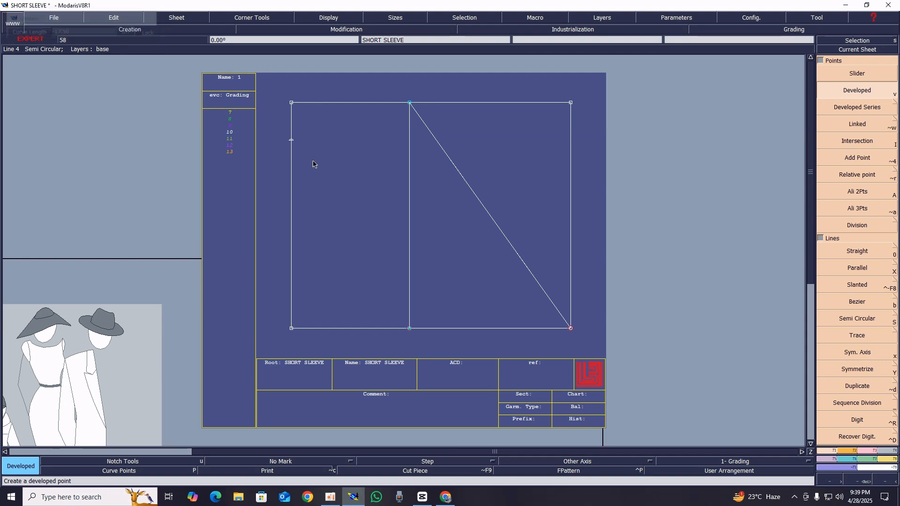
key("i")
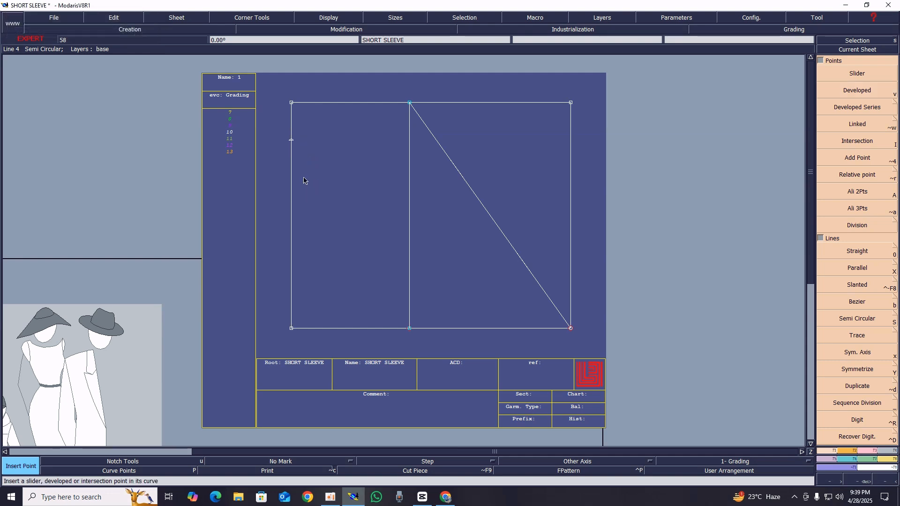
left_click(291, 140)
Draw a straight Bezier line from the inserted left-edge point to the inner vertical line's top end
key("b")
left_click(292, 141)
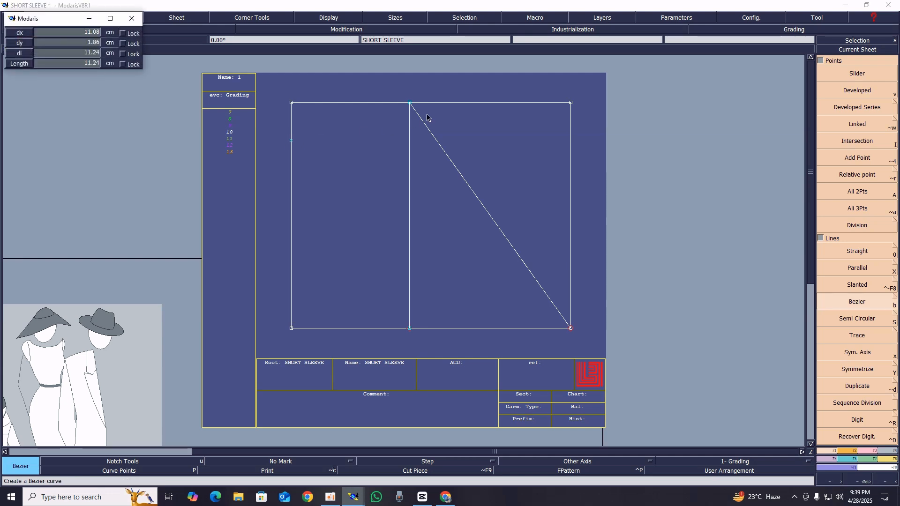
left_click(411, 103)
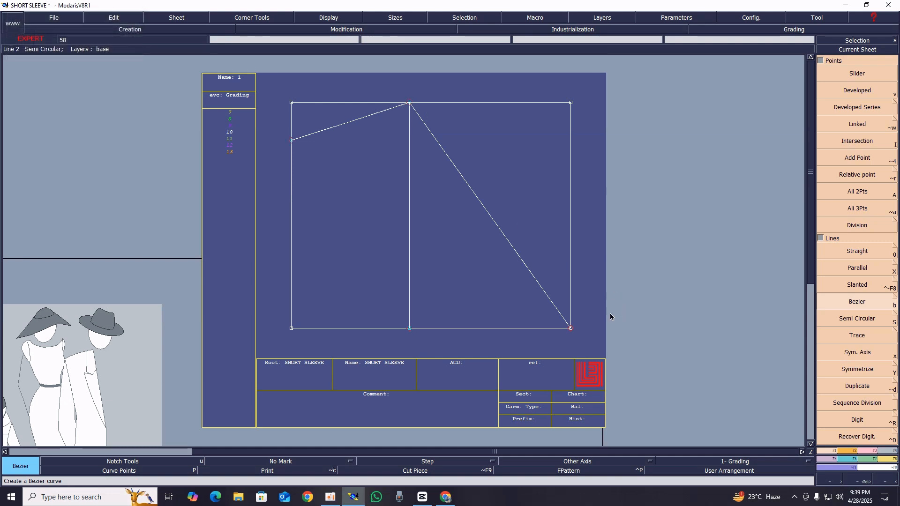
Turn on Curve with Constraint and create a symmetry axis from the rectangle's lower-right corner to the inner vertical line's bottom end
left_click(895, 268)
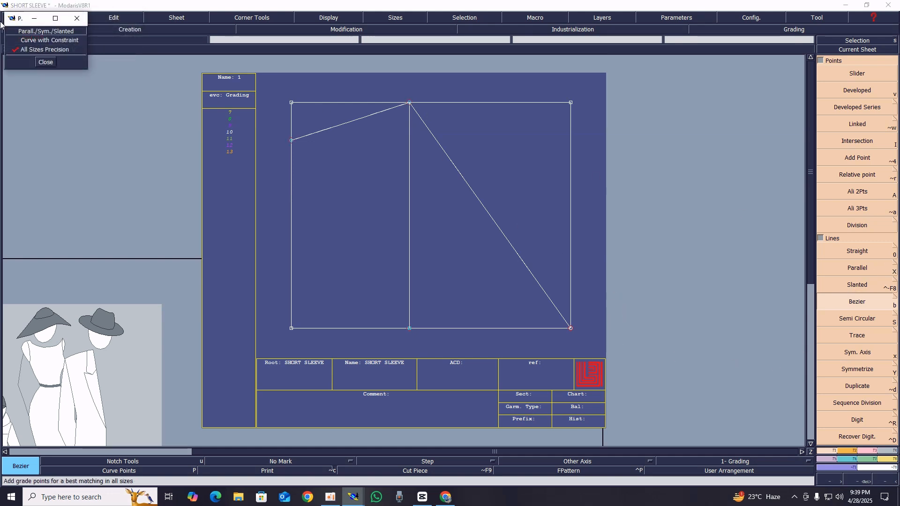
left_click(46, 62)
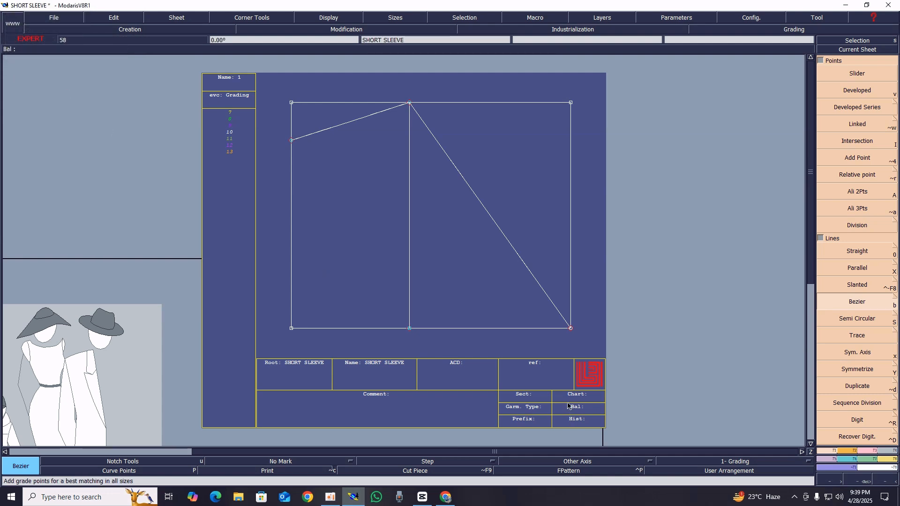
key("x")
left_click(571, 329)
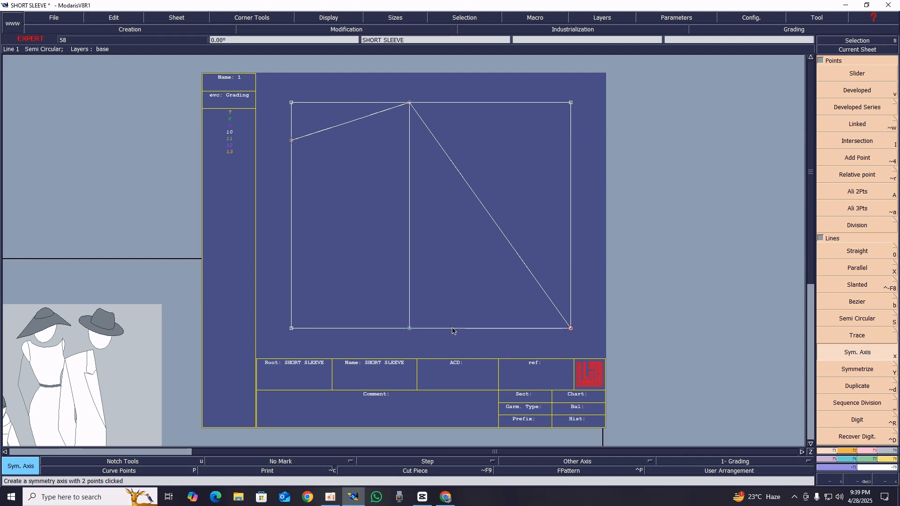
left_click(410, 328)
Symmetrize the diagonal cap line, the upper slanted line and the left edge below the horizontal symmetry axis
key("ctrl+x")
key("shift+y")
left_click(516, 253)
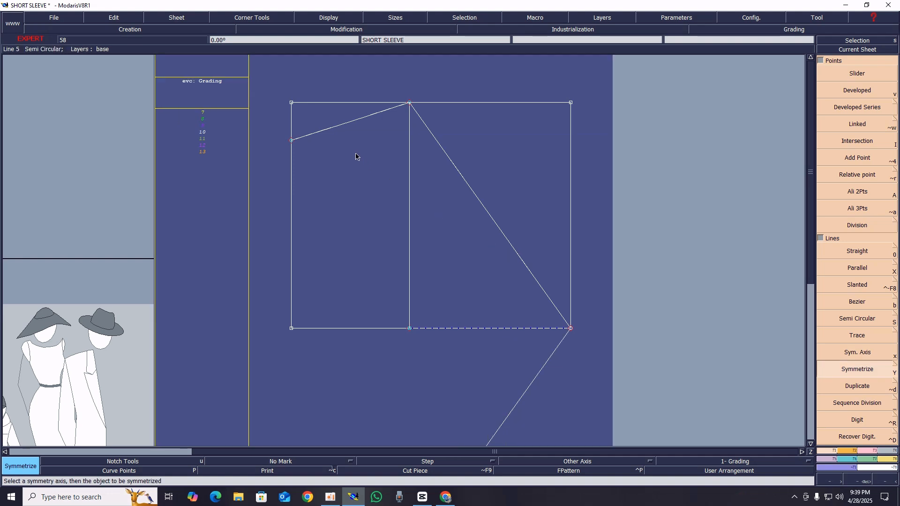
left_click(335, 130)
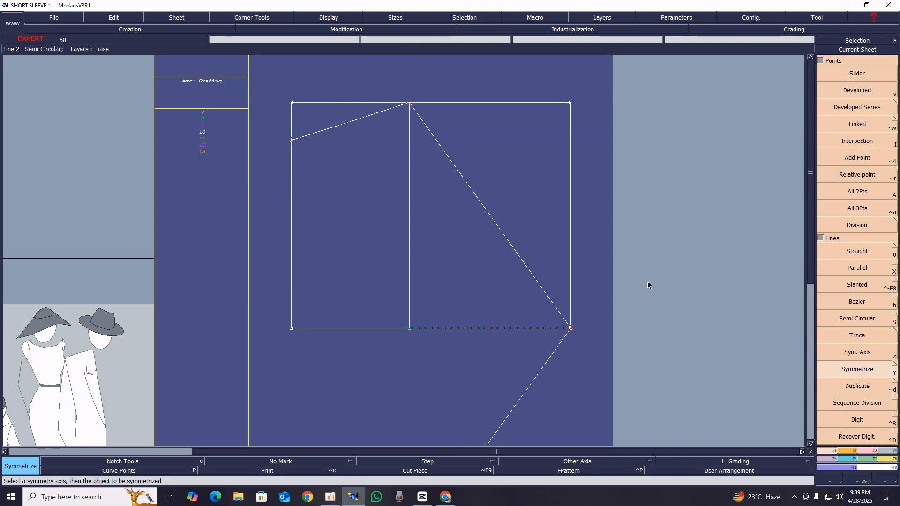
key("Home")
left_click(352, 198)
Delete the rectangle's right and top edges together with the leftover corner points above the sleeve outline
key("Delete")
left_click(511, 194)
left_click(471, 106)
left_click(511, 107)
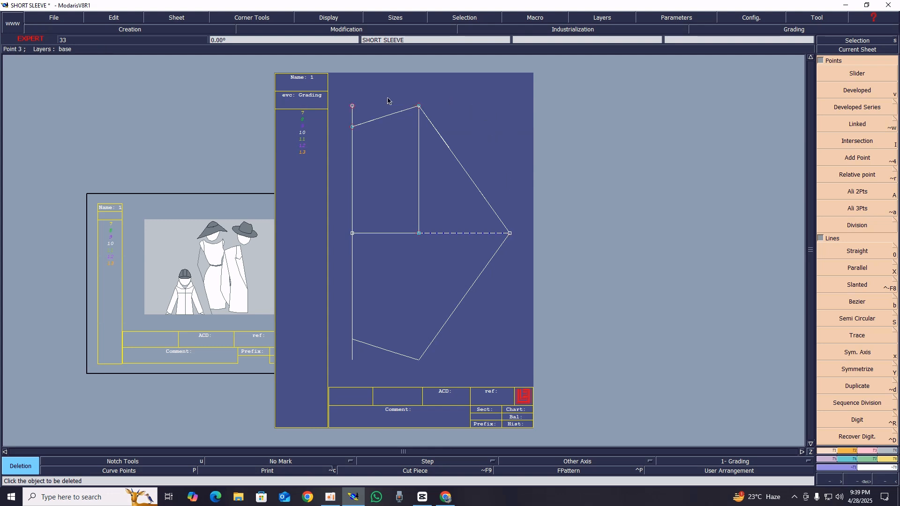
left_click(352, 106)
Create a symmetry axis along the upper slanted line and symmetrize the upper diagonal cap line across it
key("z")
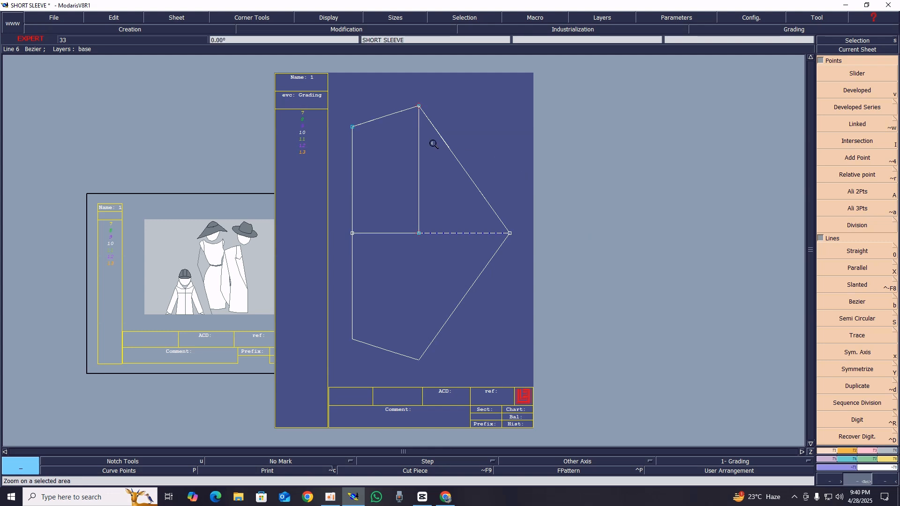
left_click_drag(284, 79, 640, 367)
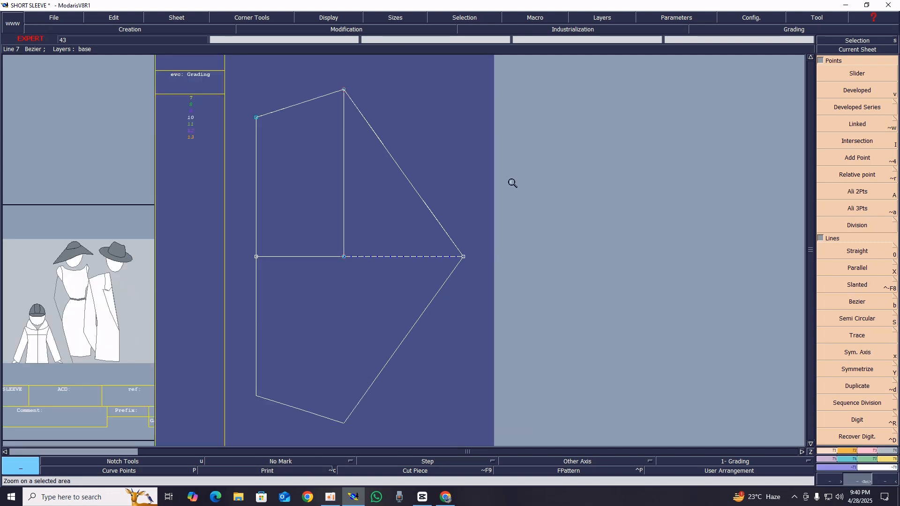
key("shift+x")
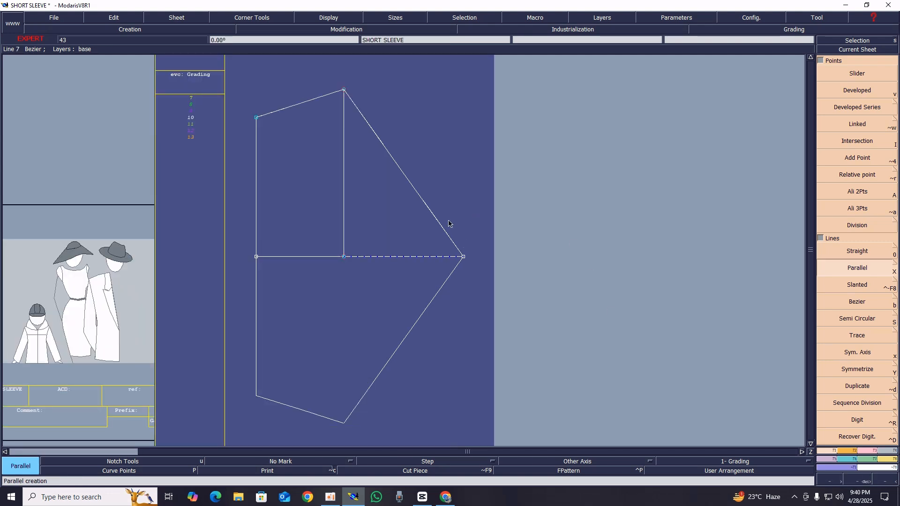
key("x")
left_click(344, 91)
left_click(256, 118)
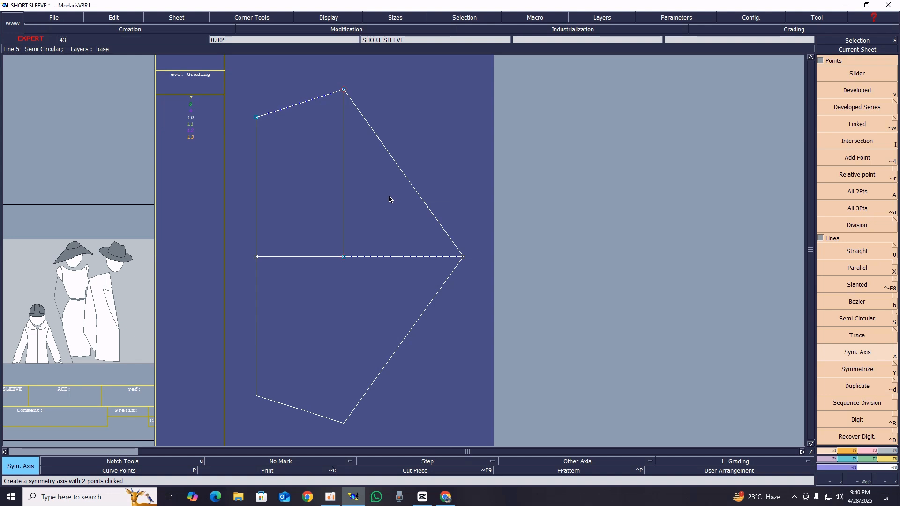
key("shift+y")
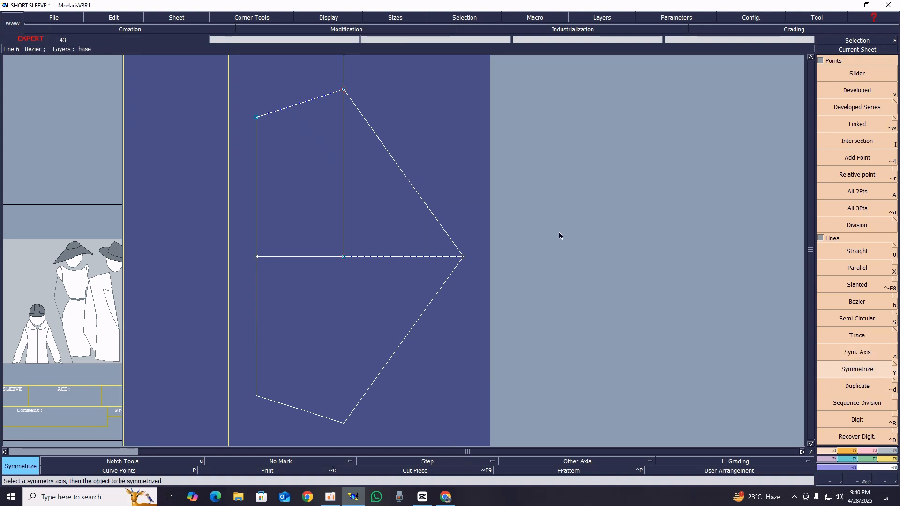
Reshape the upper diagonal cap line into a smooth S-curve by adjusting the tangent handles at its underarm end and cap tip
key("Home")
key("Return")
left_click_drag(319, 164, 678, 402)
key("Home")
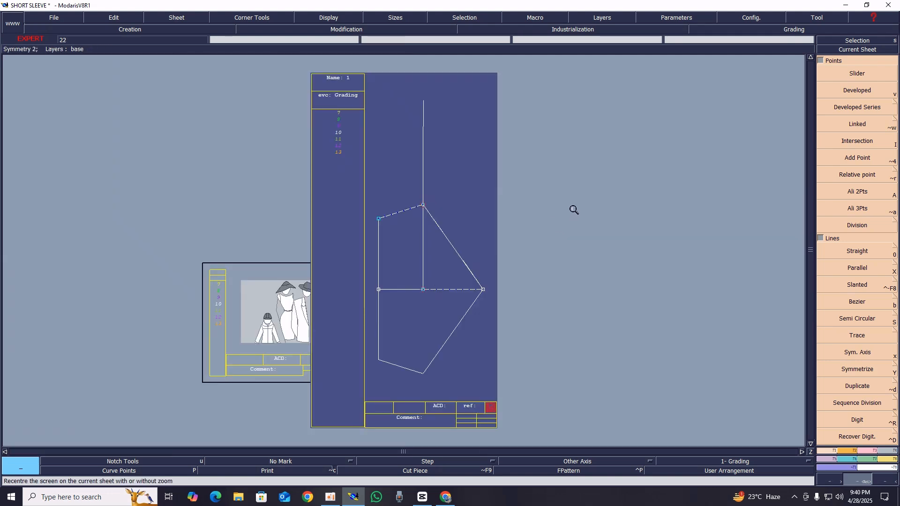
left_click_drag(331, 81, 539, 377)
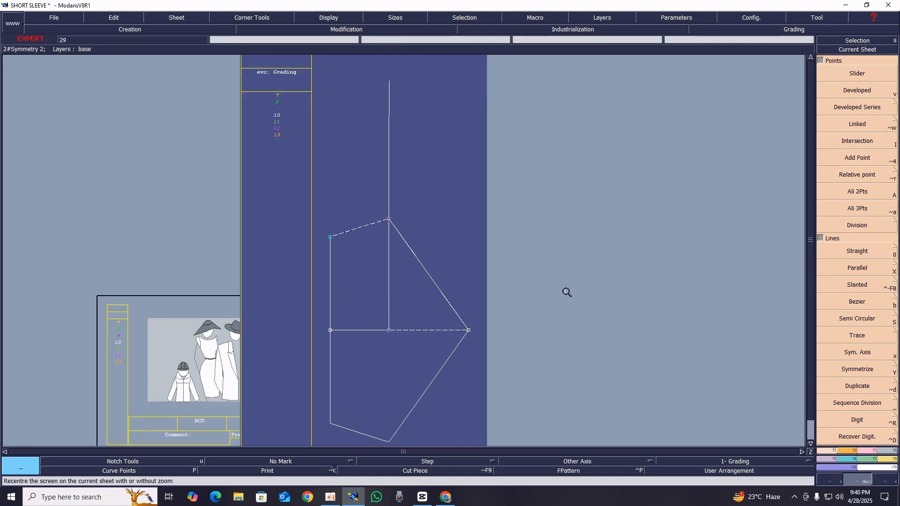
key("shift+s")
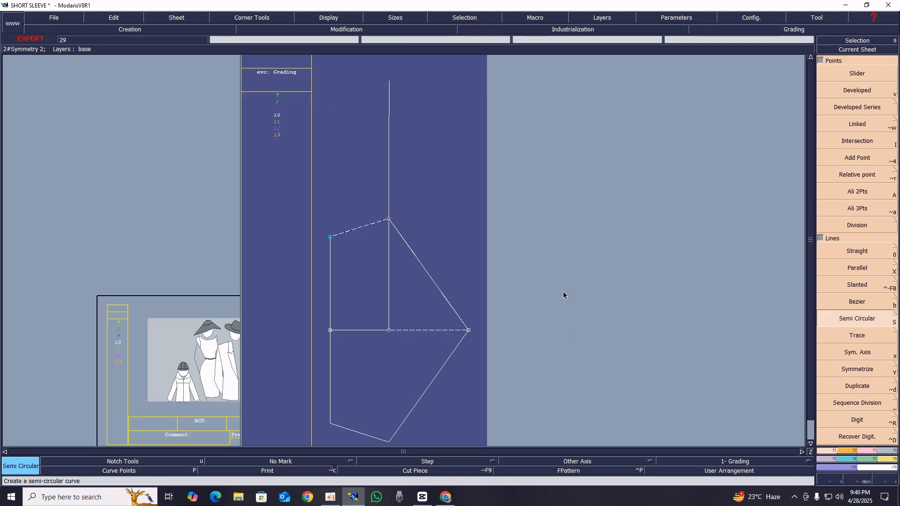
key("s")
key("r")
left_click(413, 253)
left_click(398, 268)
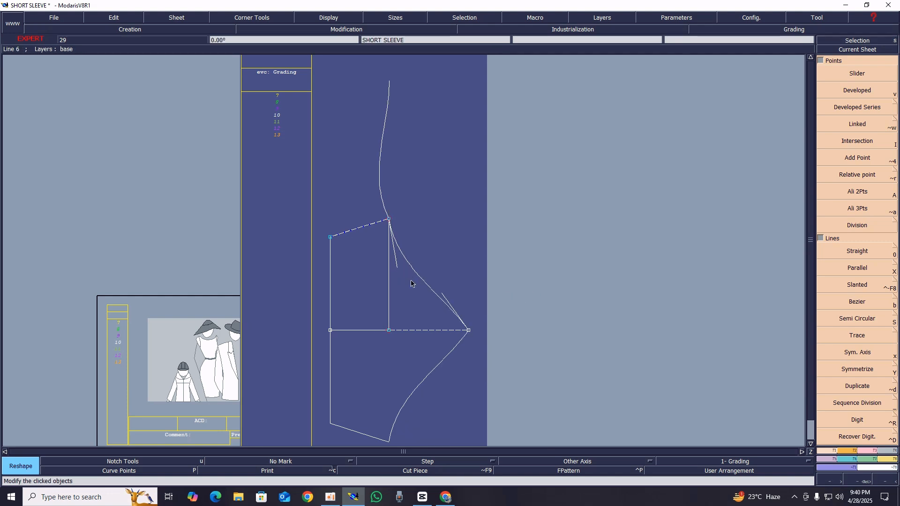
left_click(443, 294)
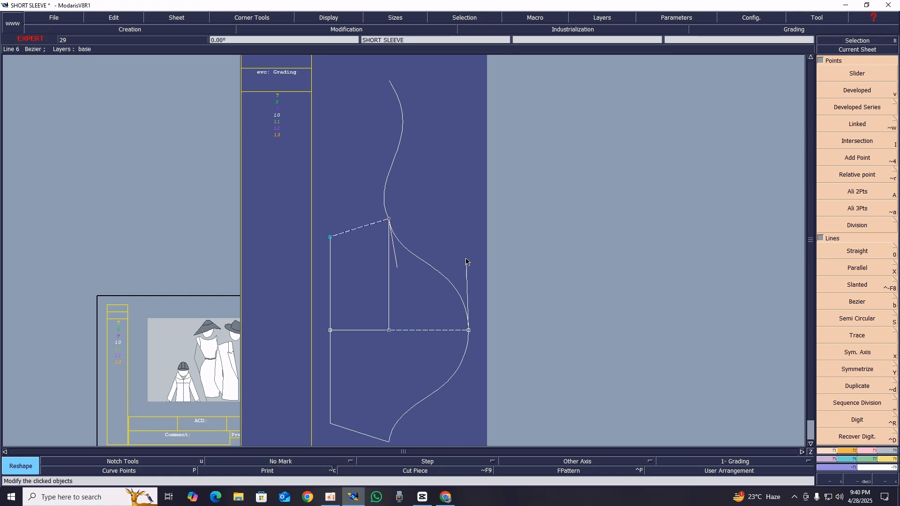
left_click(467, 274)
left_click(397, 267)
left_click(402, 272)
left_click(466, 285)
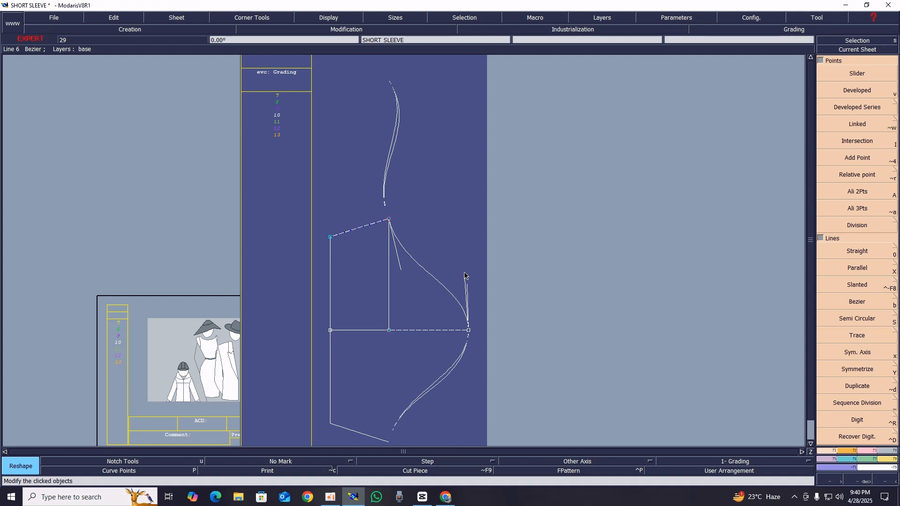
left_click(465, 272)
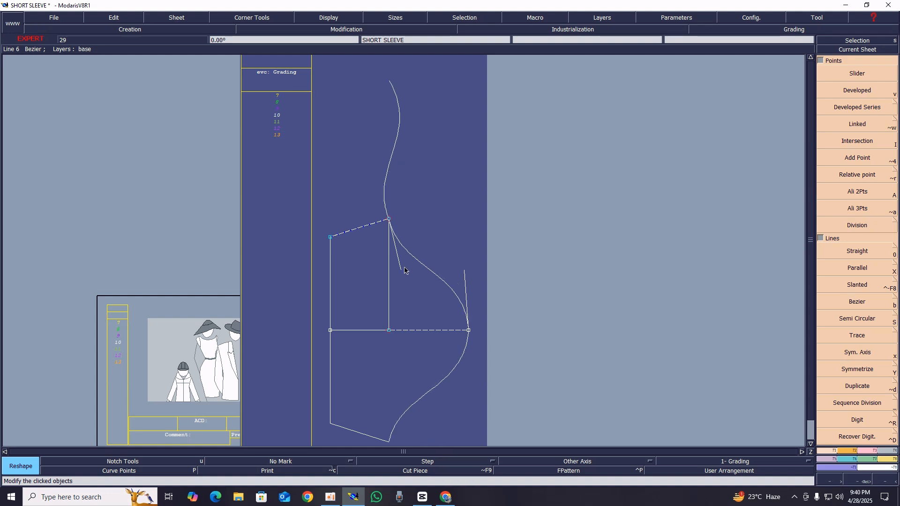
Delete the mirrored curve above the sleeve and the symmetry axis on the upper slanted line
key("Delete")
left_click(393, 157)
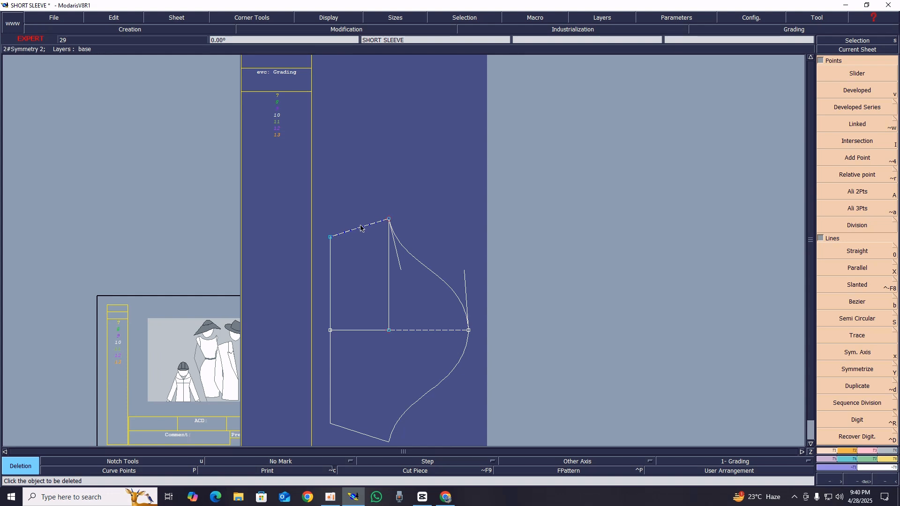
key("Delete")
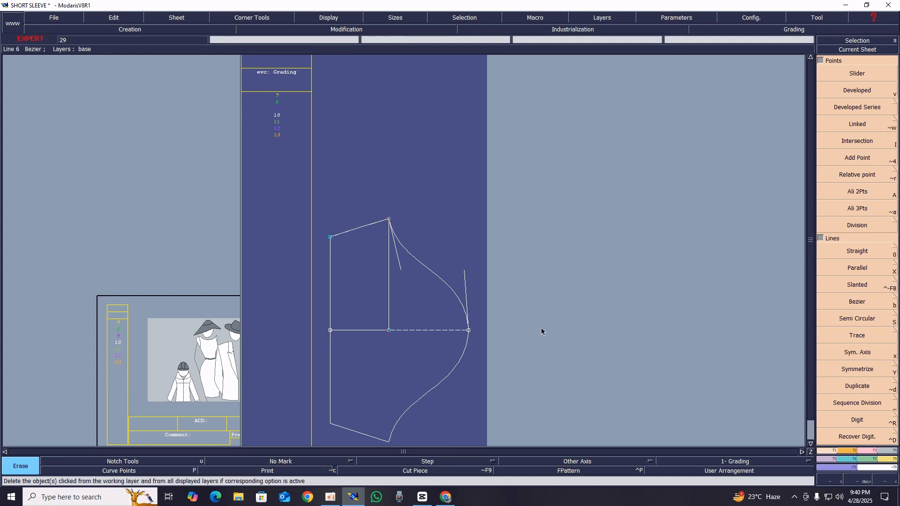
Delete the mirrored lower cap curve and the horizontal symmetry axis
left_click(458, 363)
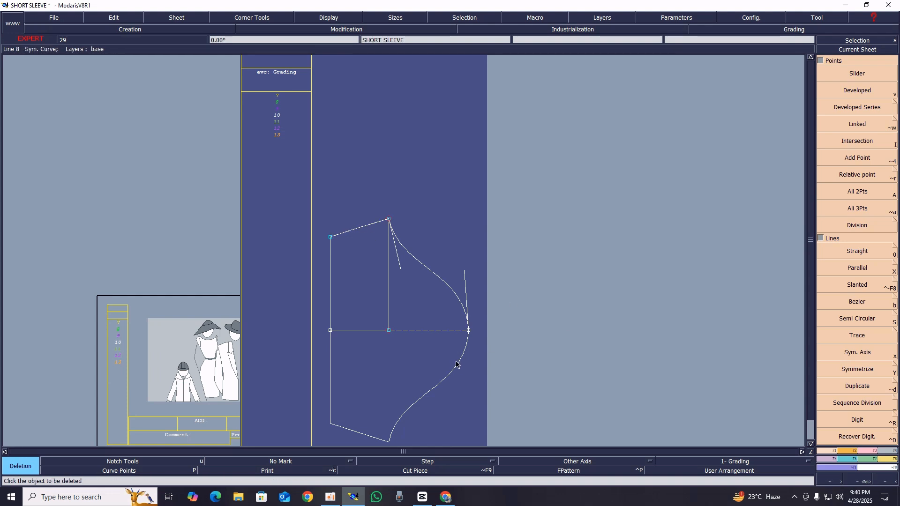
key("Delete")
left_click(444, 335)
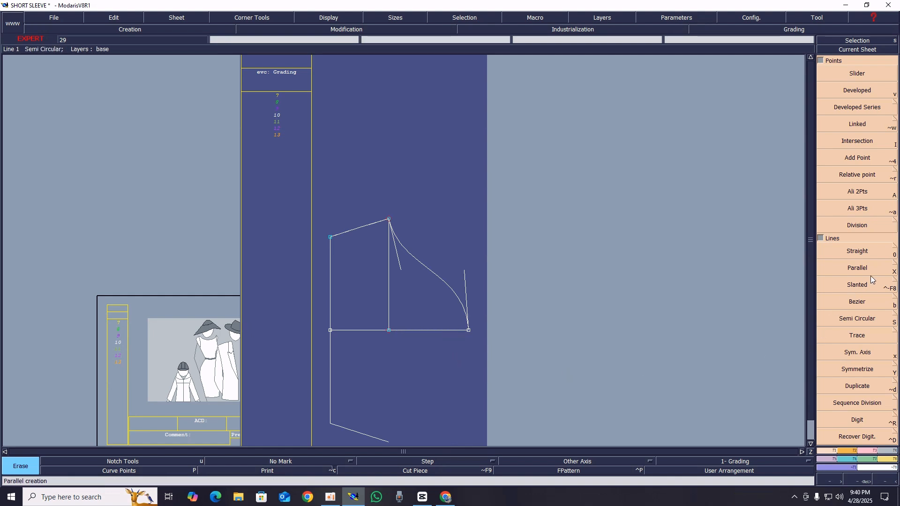
Symmetrize the upper cap curve about a new horizontal axis through the cap tip, with Curve with Constraint turned off
left_click(895, 265)
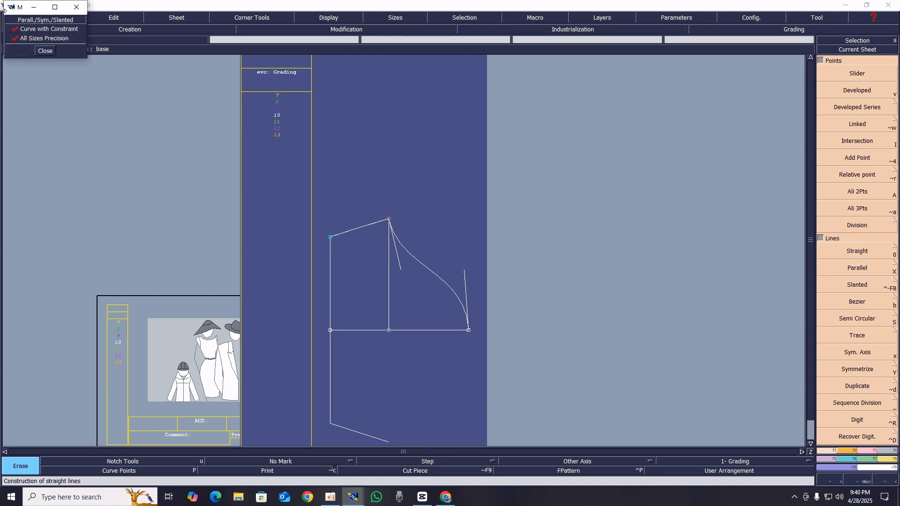
left_click(45, 51)
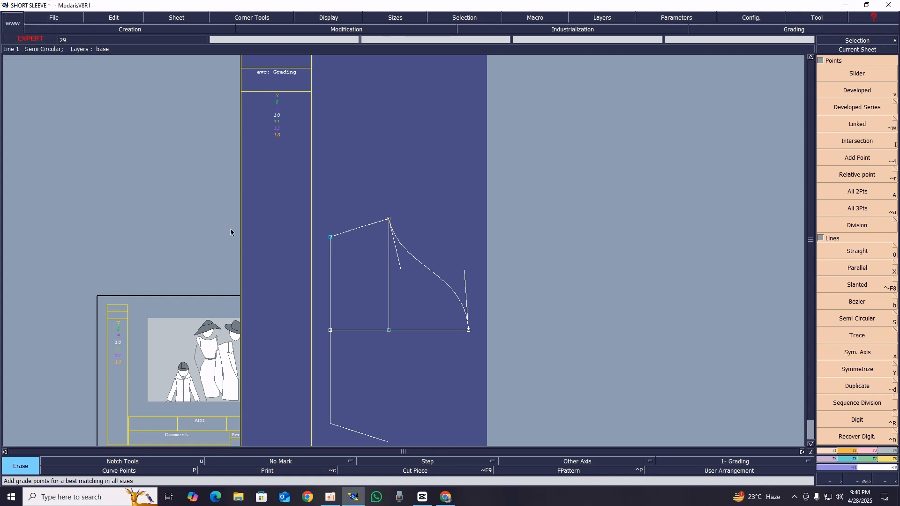
key("x")
left_click(469, 331)
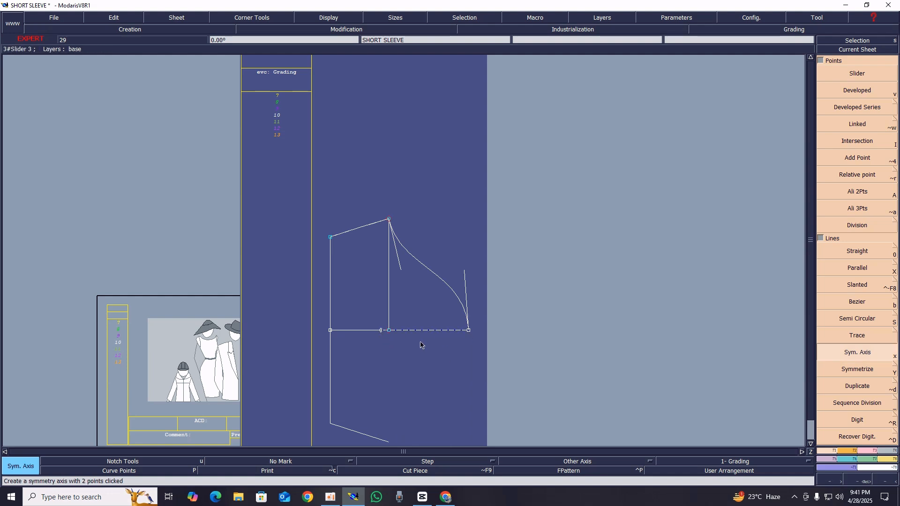
key("shift+y")
left_click(441, 280)
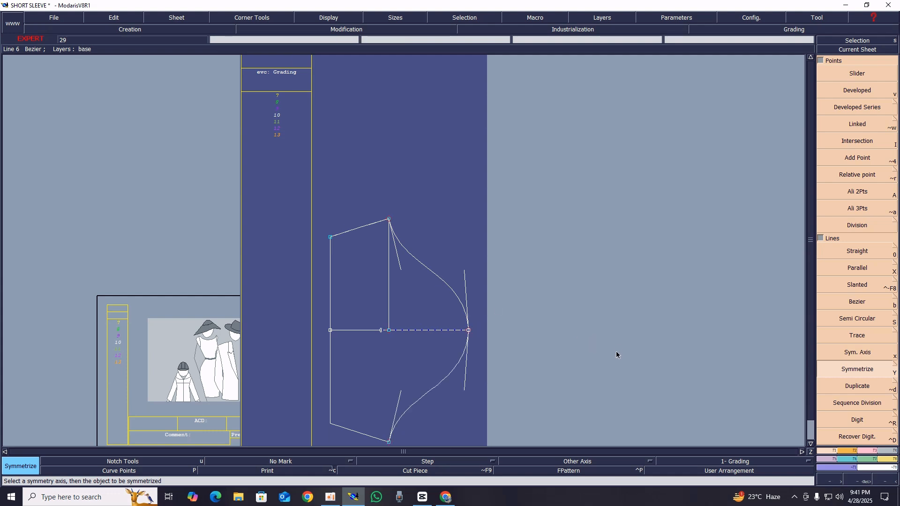
Turn on Print and reshape the lower cap curve, deepening it near the underarm and filling it out near the cap tip
key("Home")
key("Return")
left_click_drag(298, 196, 589, 391)
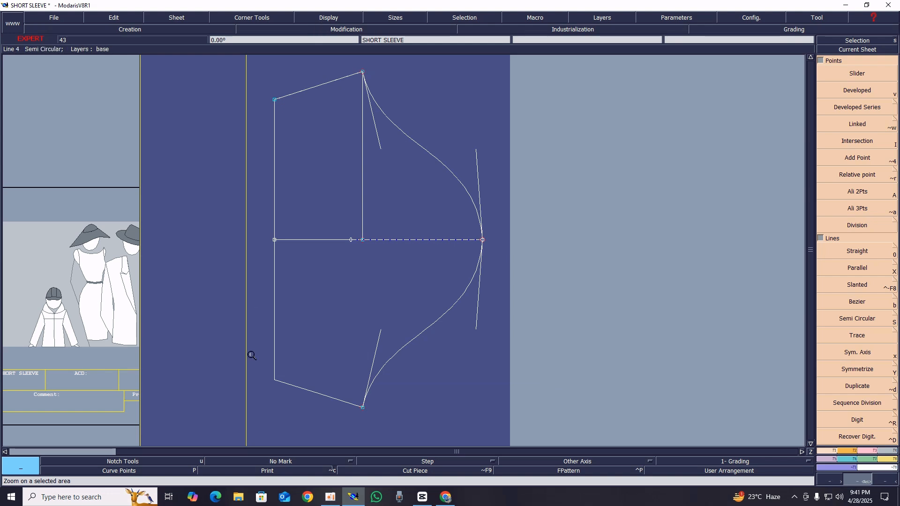
left_click(271, 472)
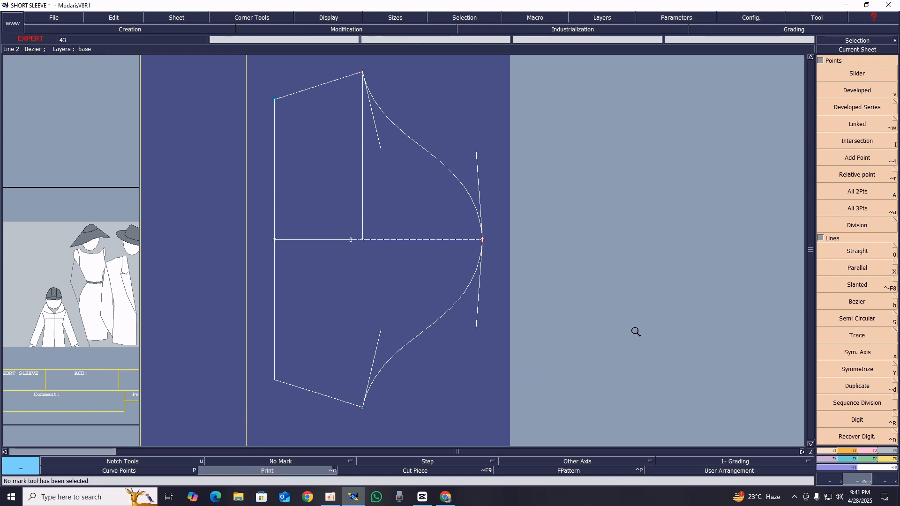
key("shift+s")
key("shift+r")
key("s")
key("r")
left_click_drag(380, 333, 385, 310)
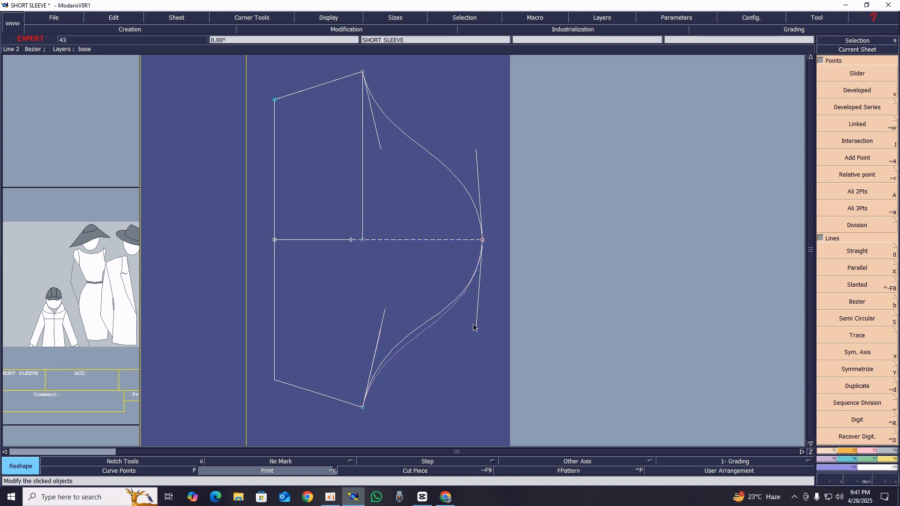
left_click_drag(475, 328, 480, 337)
left_click_drag(385, 311, 386, 307)
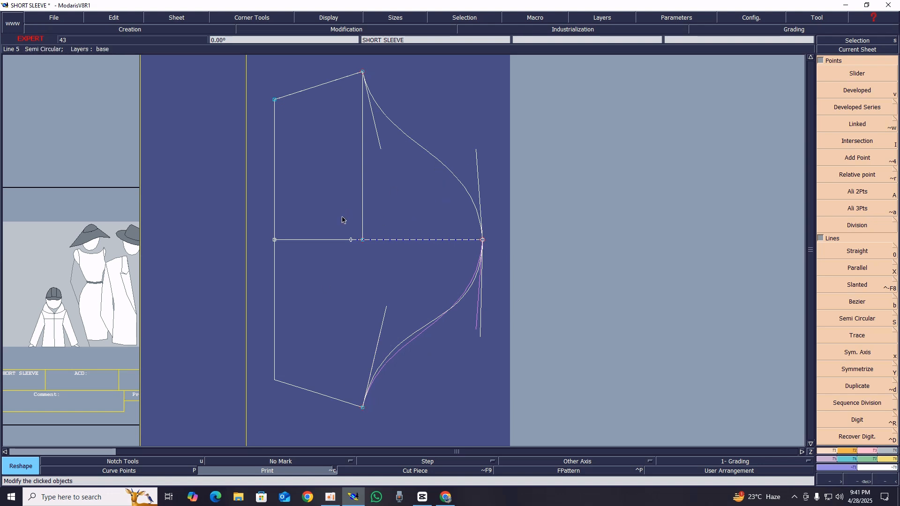
Try to cut the sleeve out as a pattern piece and undo the cut
key("c")
left_click(374, 249)
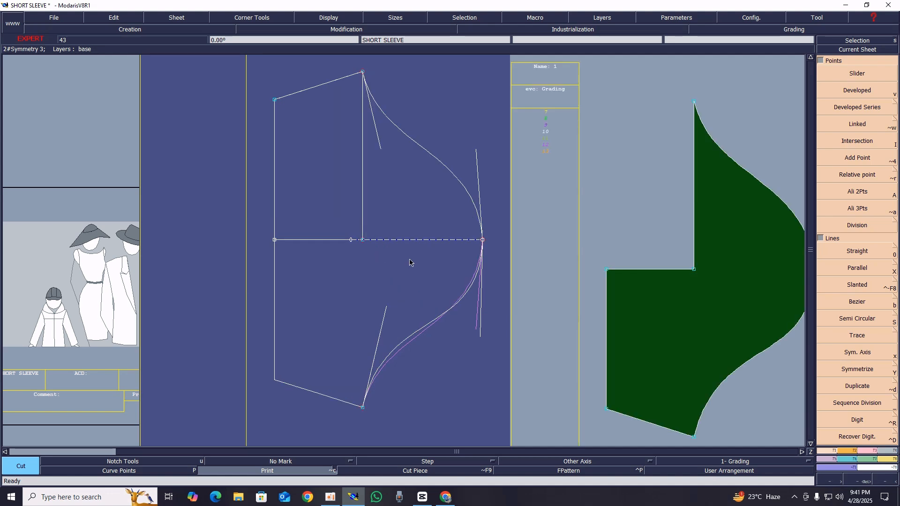
key("ctrl+z")
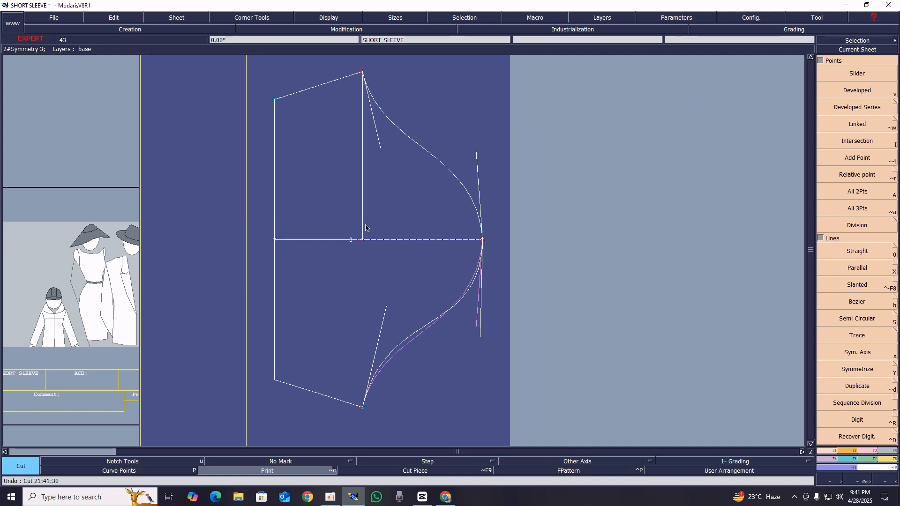
Symmetrize the inner vertical line across the horizontal axis down to the lower underarm point
key("Y")
left_click(364, 182)
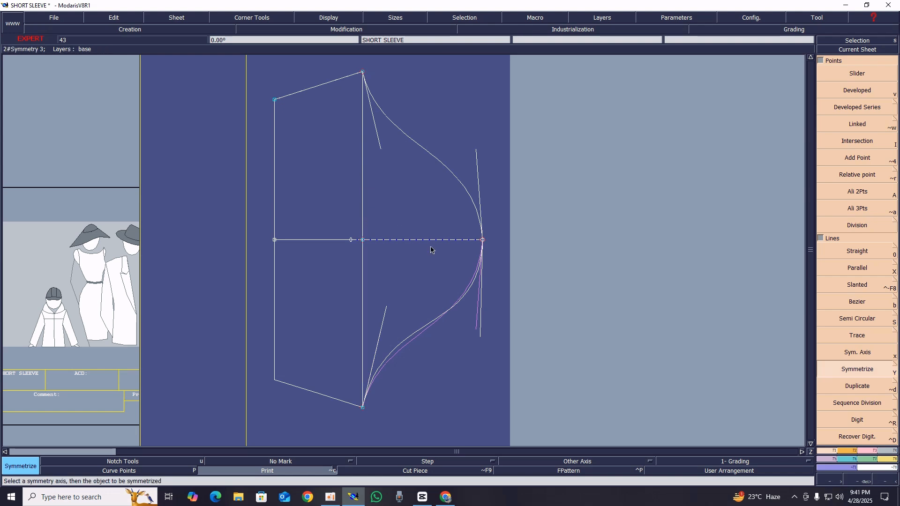
Place a developed point on the lower cap curve at a curve length of 10.00 cm from the lower underarm point
key("v")
left_click(363, 406)
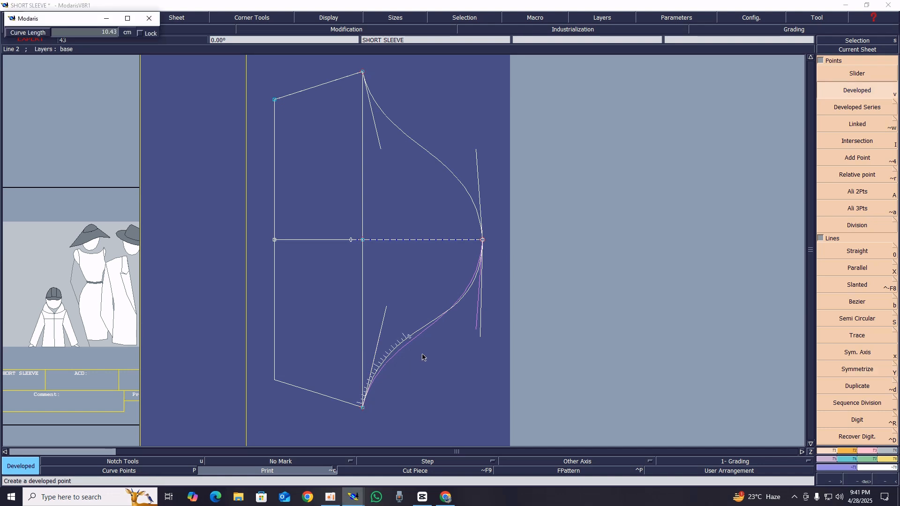
type("10.00")
key("Return")
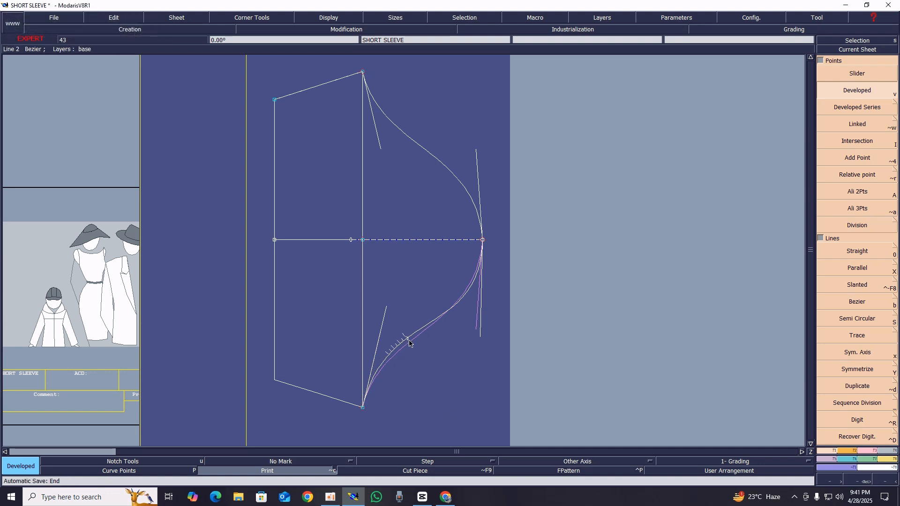
Notch the developed point on the lower cap curve and place a developed point 10 cm along the upper cap curve from the underarm
key("n")
left_click(408, 340)
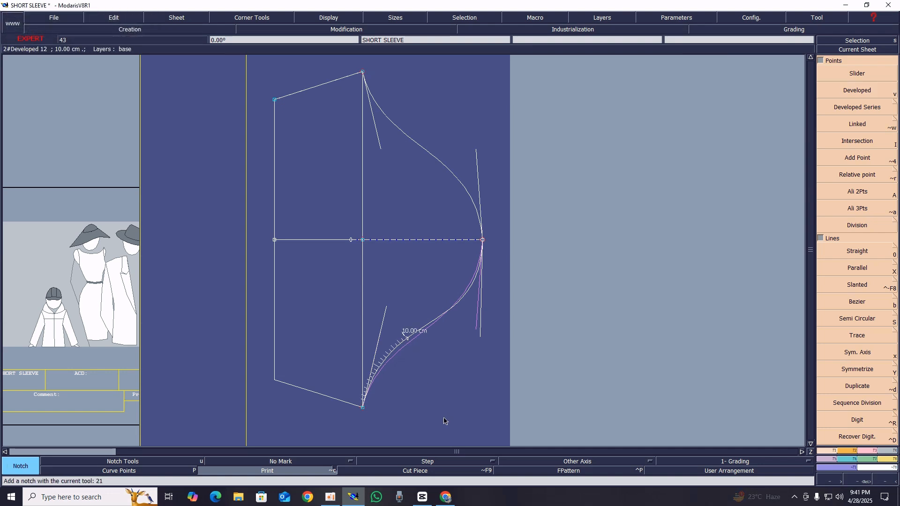
key("v")
left_click(363, 74)
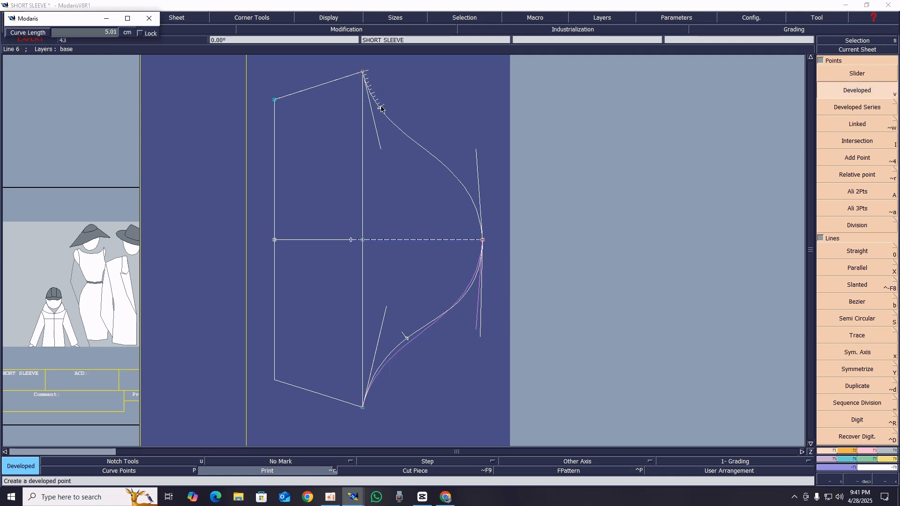
type("10")
key("Return")
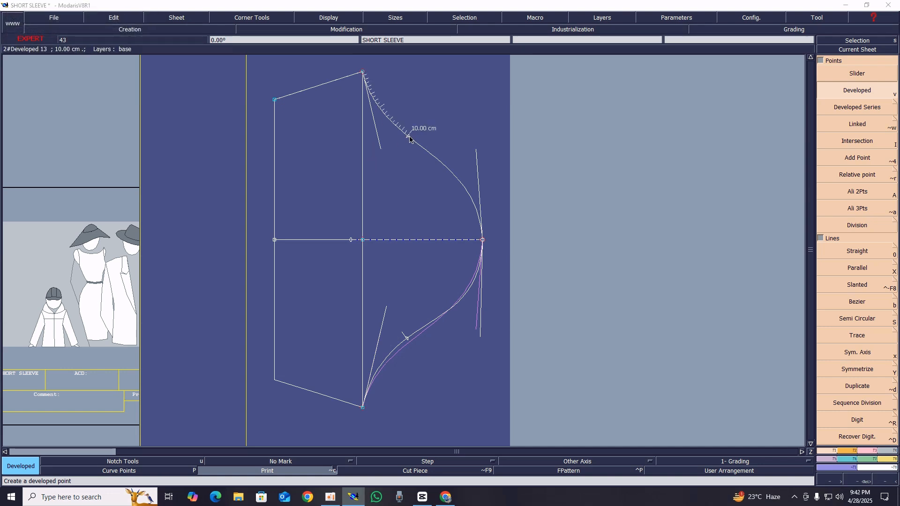
Place a developed point 1 cm beyond the 10 cm point on the upper cap curve and notch both points
left_click(409, 136)
key("Down")
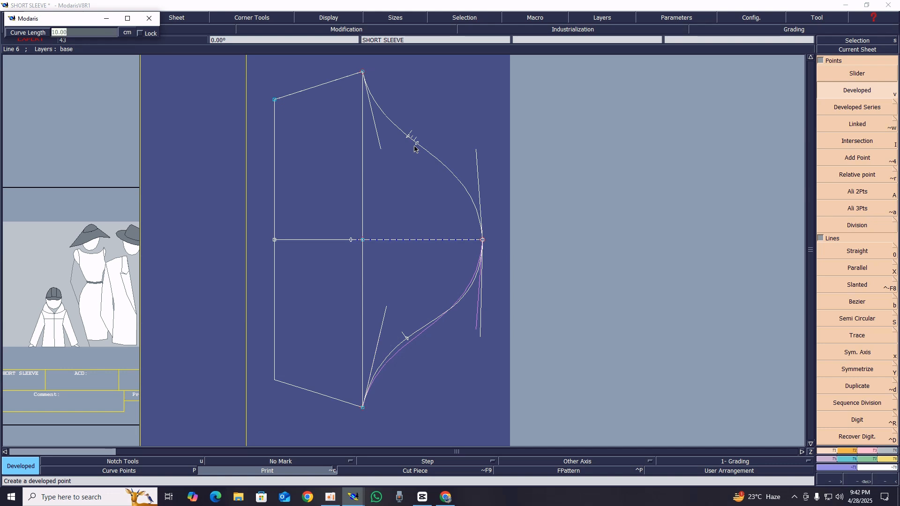
key("Return")
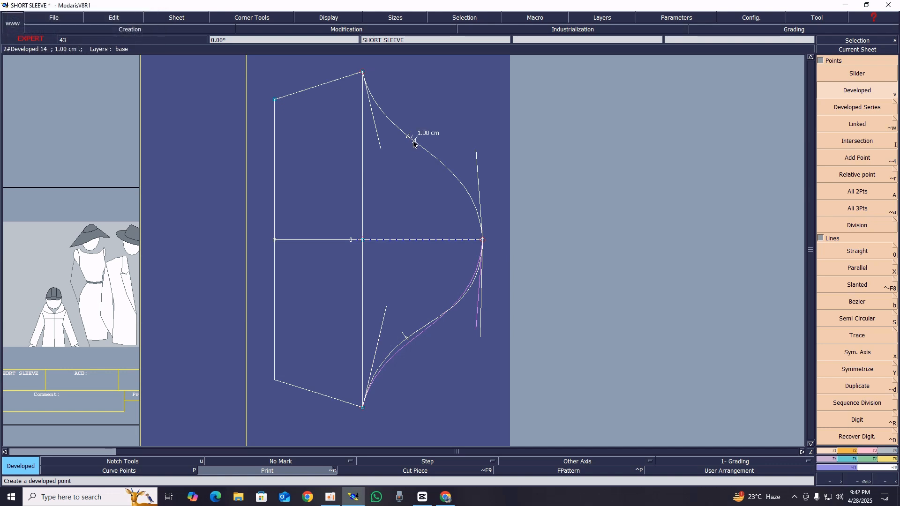
key("u")
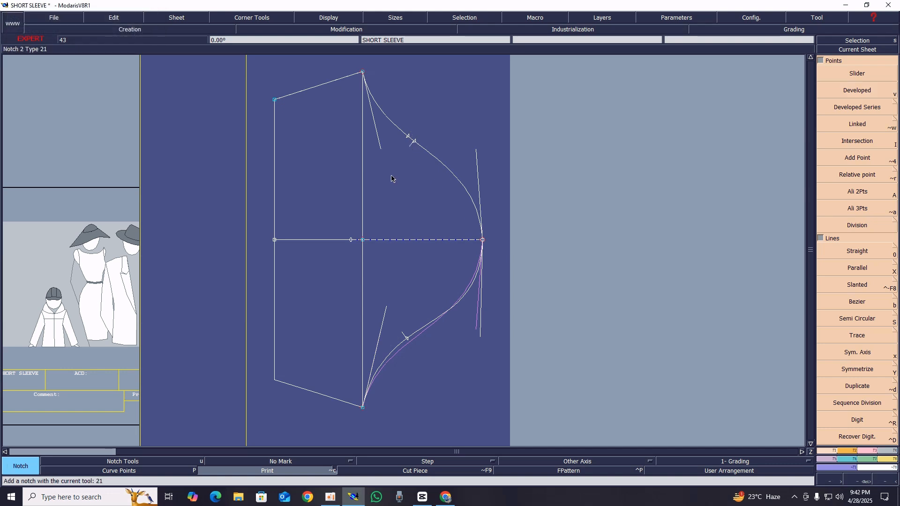
left_click(409, 137)
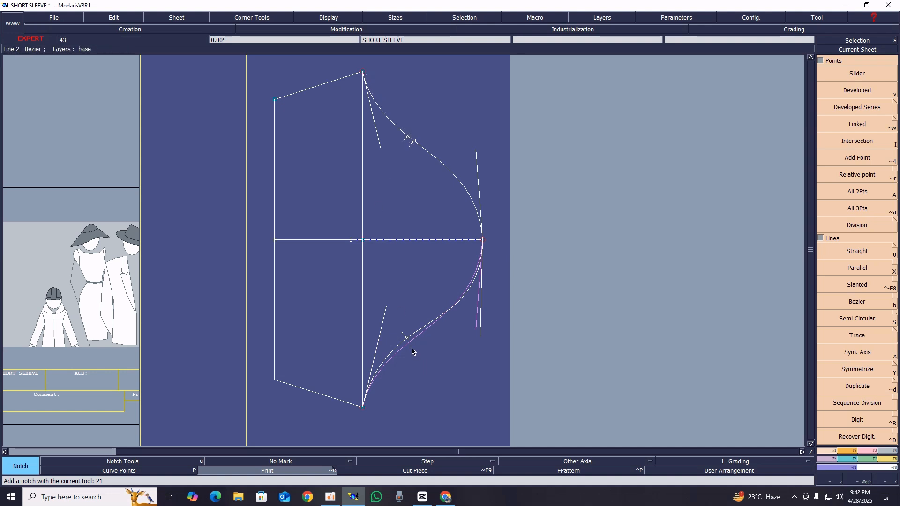
Hide the curve handles and select the whole sleeve drawing
left_click(338, 19)
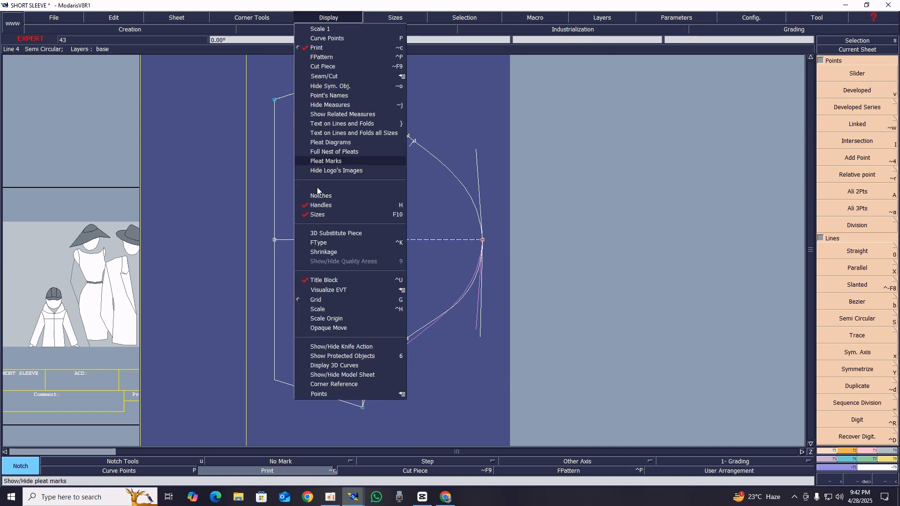
left_click(322, 205)
left_click_drag(256, 67, 554, 433)
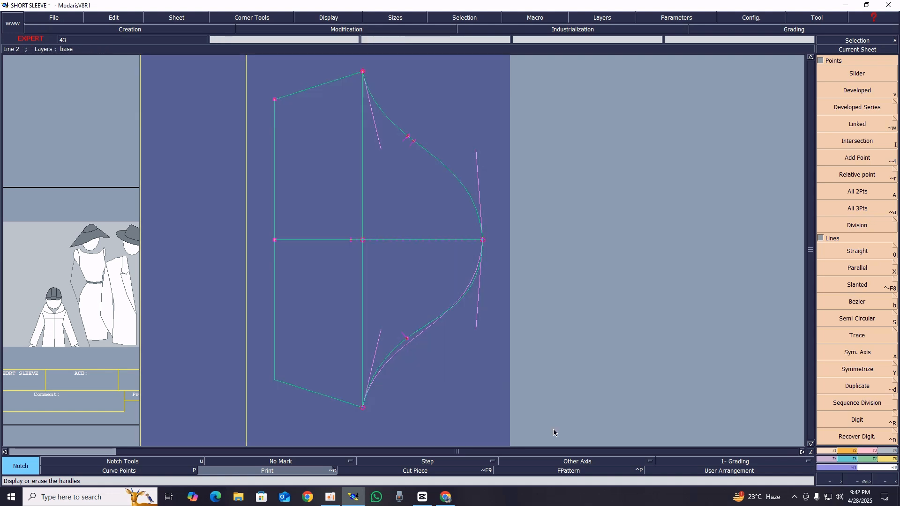
Extract the sleeve as a seam piece from its four adjoining areas, covering both cap halves and both lower halves
left_click(883, 451)
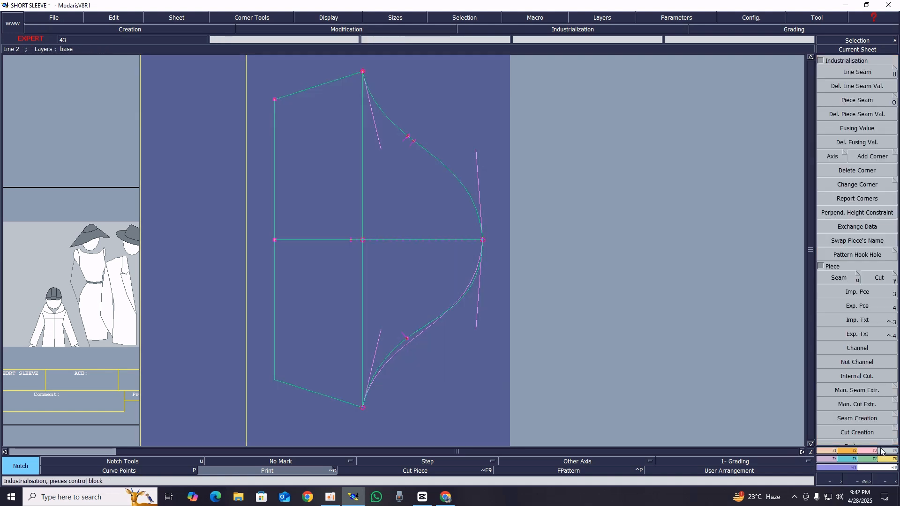
left_click(840, 278)
left_click(404, 278)
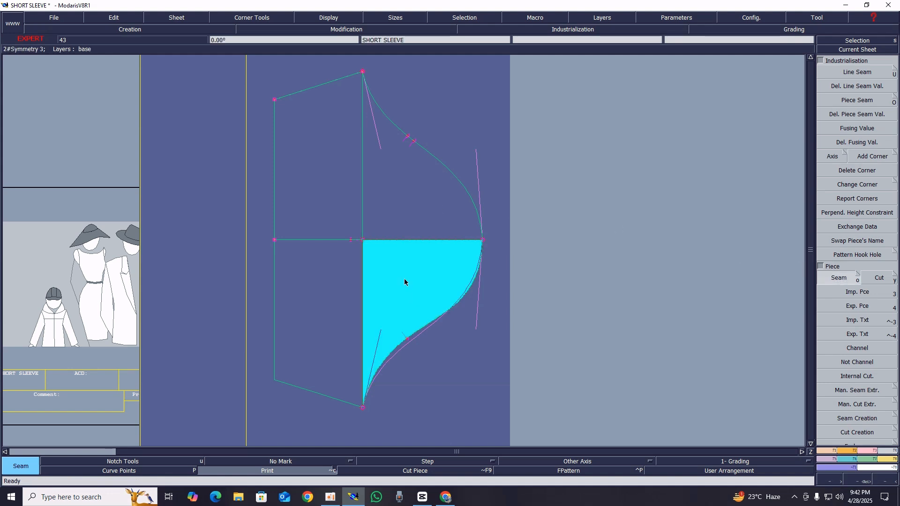
left_click(334, 284)
left_click(342, 220)
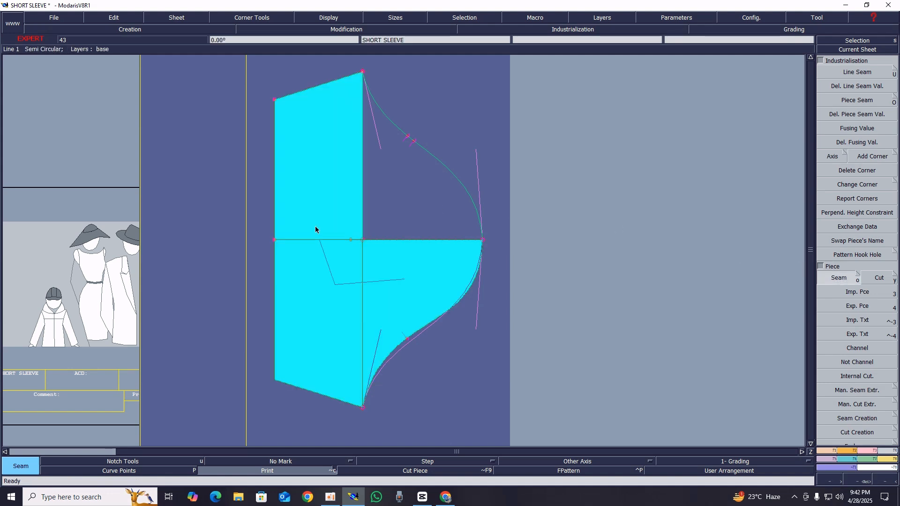
left_click(382, 207)
right_click(383, 206)
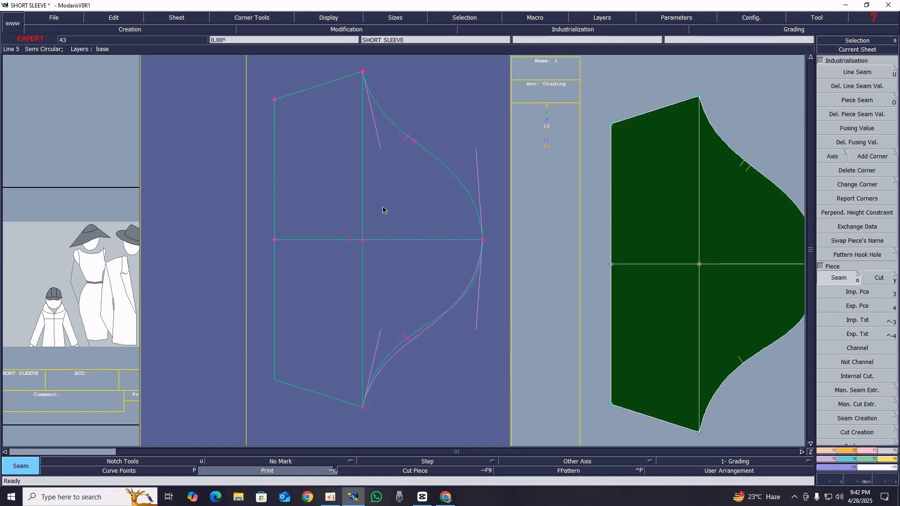
Show the new piece's sheet and delete the piece's internal vertical and horizontal lines
key("Page_Down")
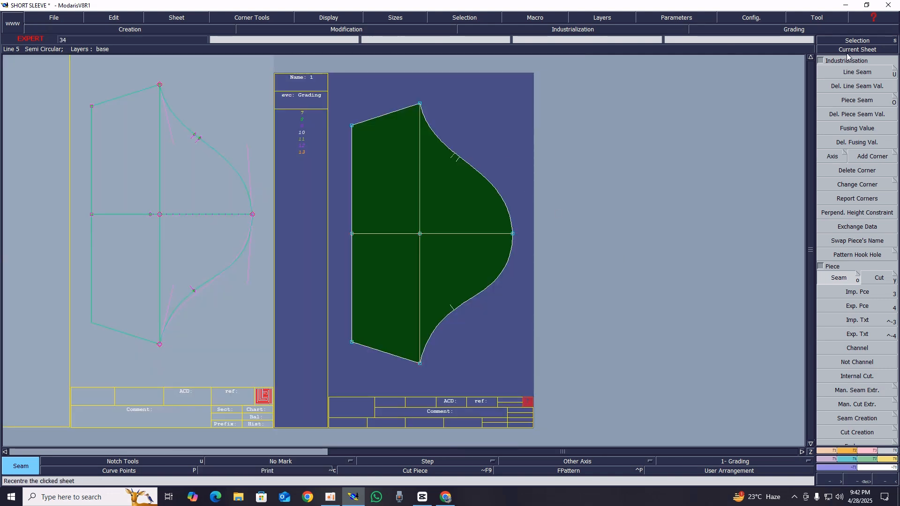
left_click(848, 51)
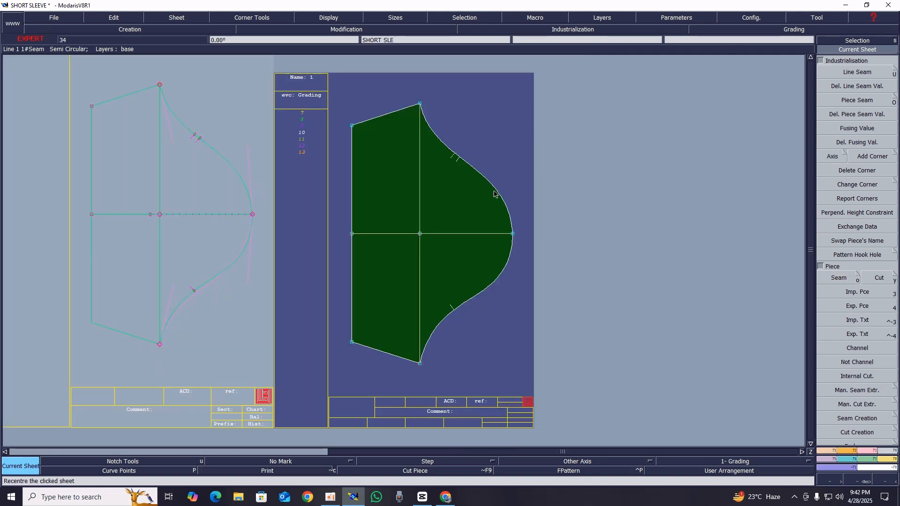
key("Delete")
left_click(420, 200)
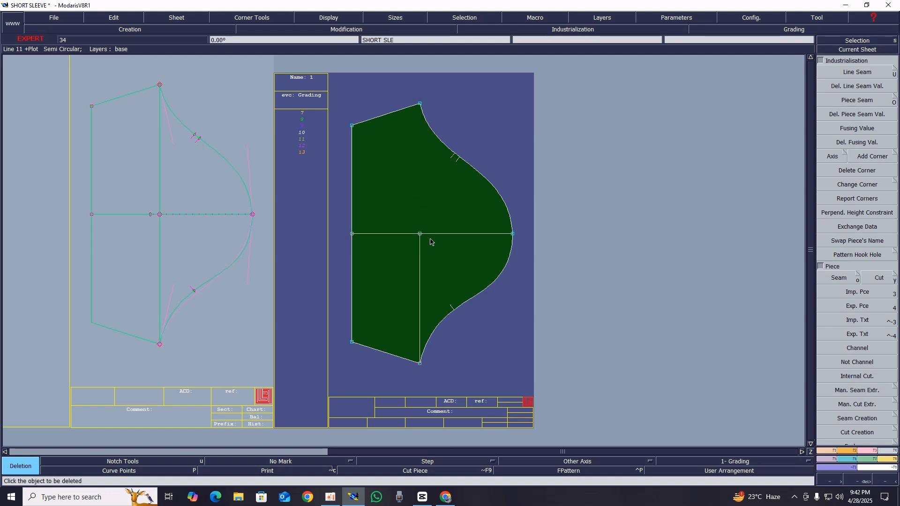
left_click(420, 245)
left_click(433, 234)
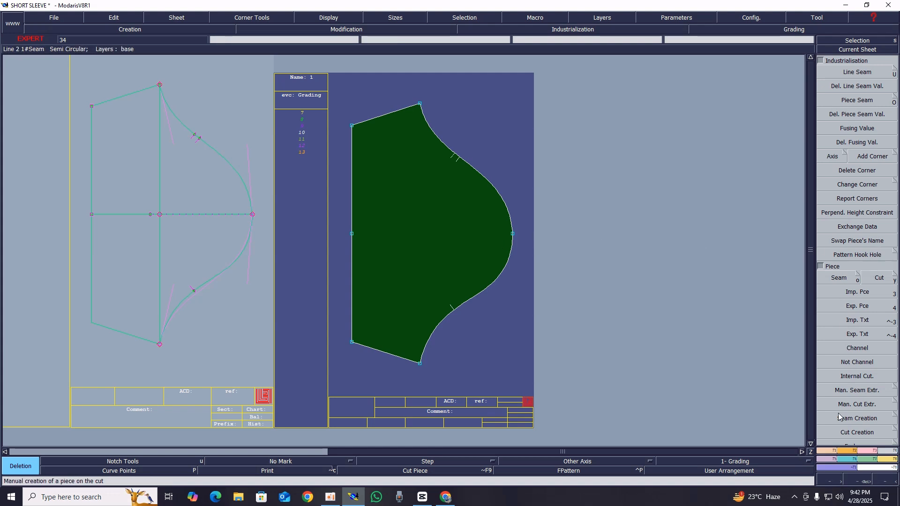
Merge the piece's curves at the hem midpoint and the cap tip, and add a notch at the cap tip
left_click(869, 452)
left_click(875, 238)
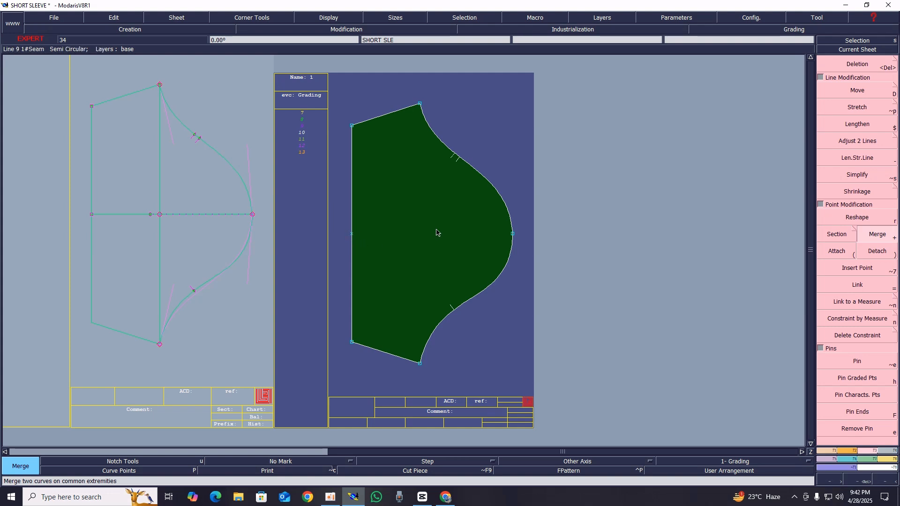
left_click(513, 237)
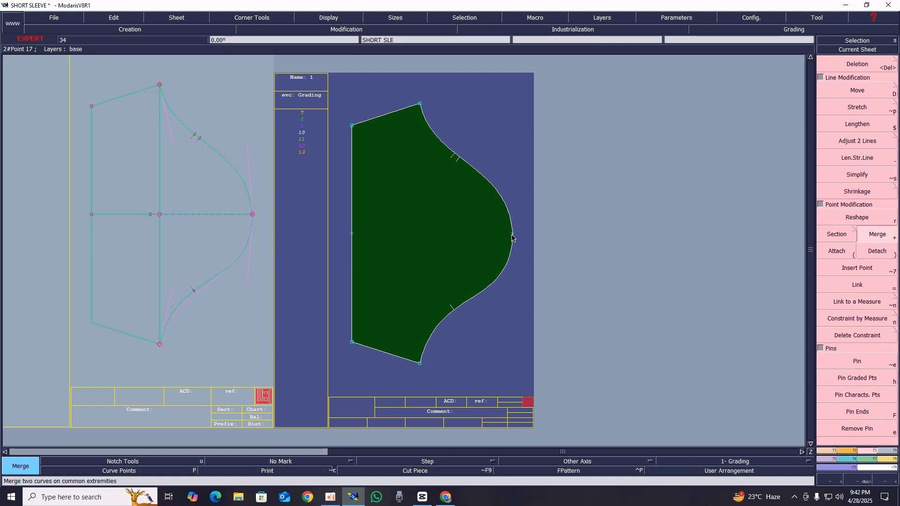
key("shift+n")
left_click(512, 235)
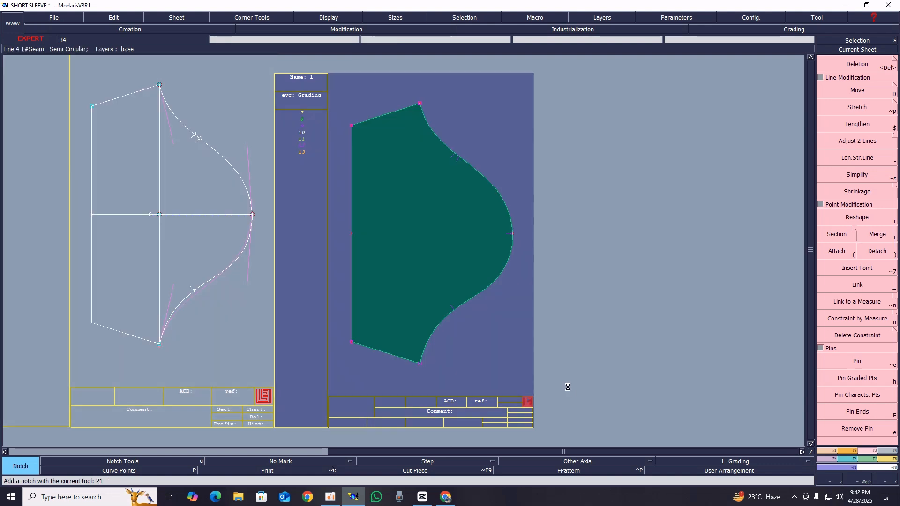
Add a 1 cm line seam allowance to all edges of the sleeve piece
left_click(852, 370)
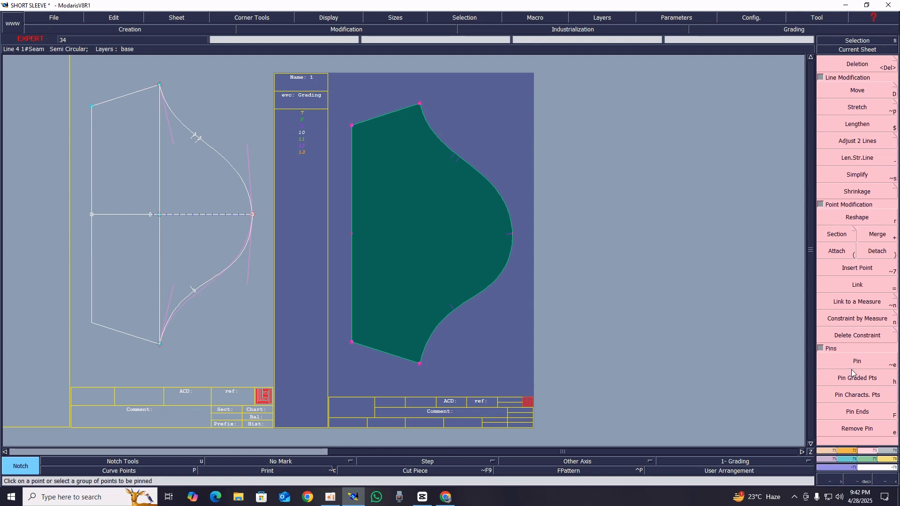
left_click(895, 451)
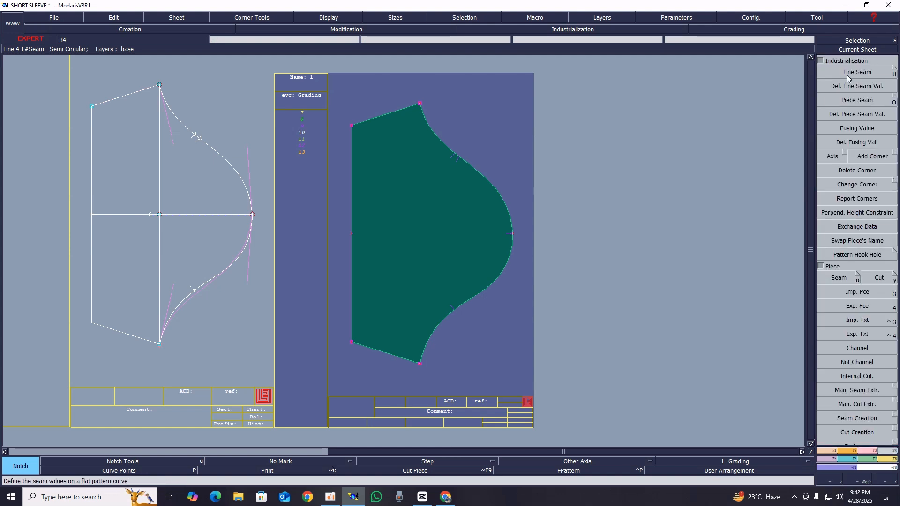
left_click(848, 74)
left_click(394, 108)
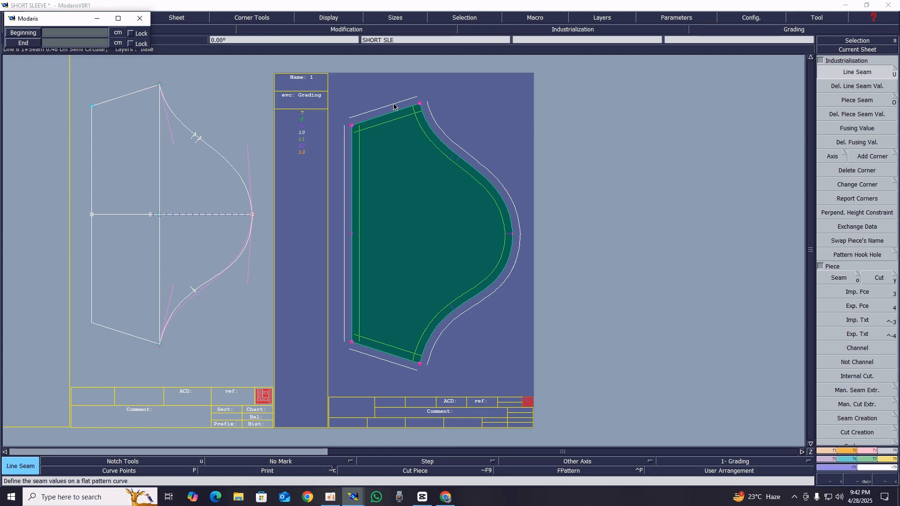
type("1")
key("Return")
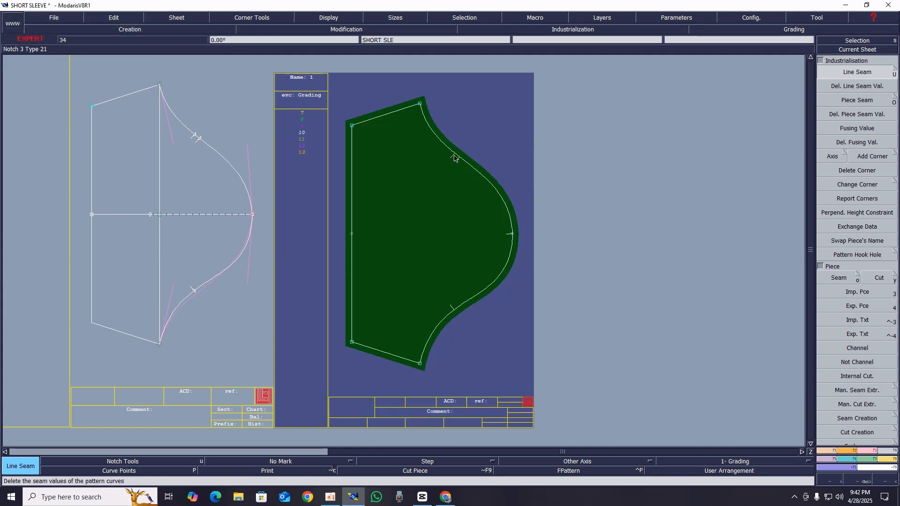
Set the hem line's seam allowance to 3.5 cm
left_click(351, 167)
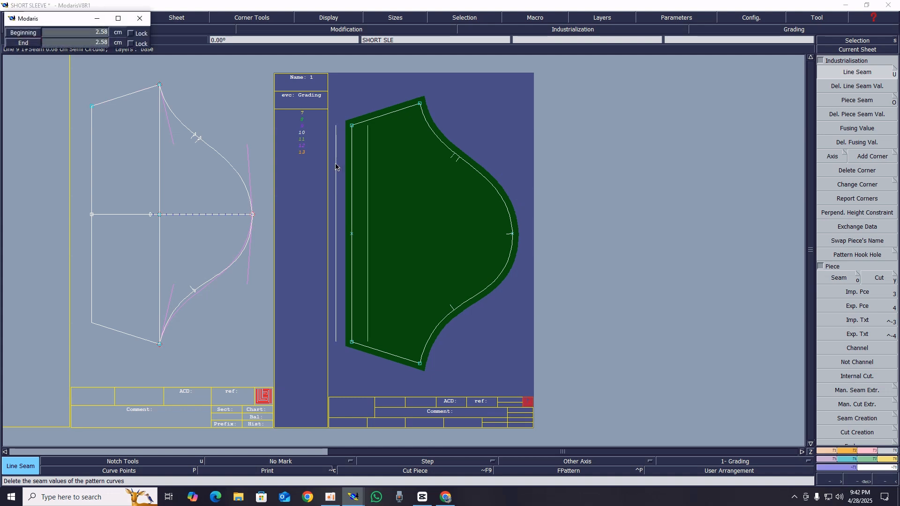
type("3.")
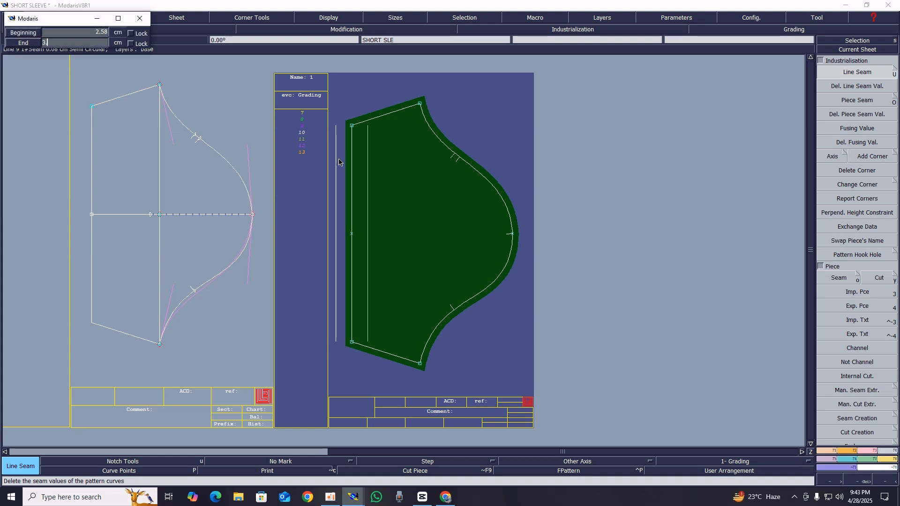
type("5")
key("Return")
type("3")
key("Return")
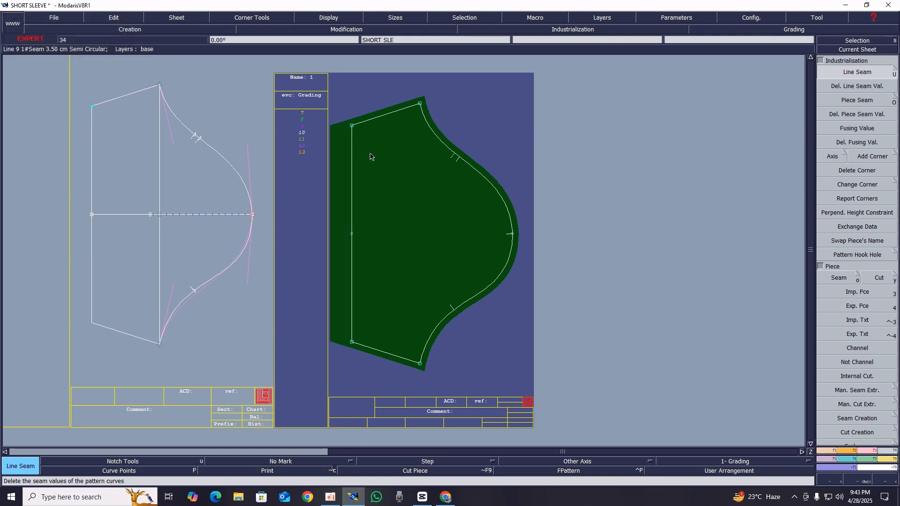
Try the Next Symmetry corner on the upper hem corner, undo it, and apply Previous Symmetry there instead
key("z")
left_click(300, 97)
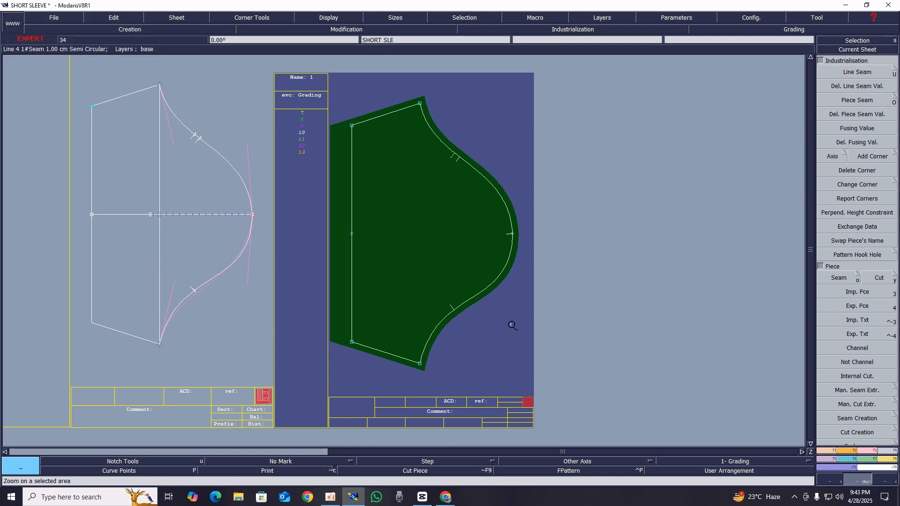
left_click(581, 373)
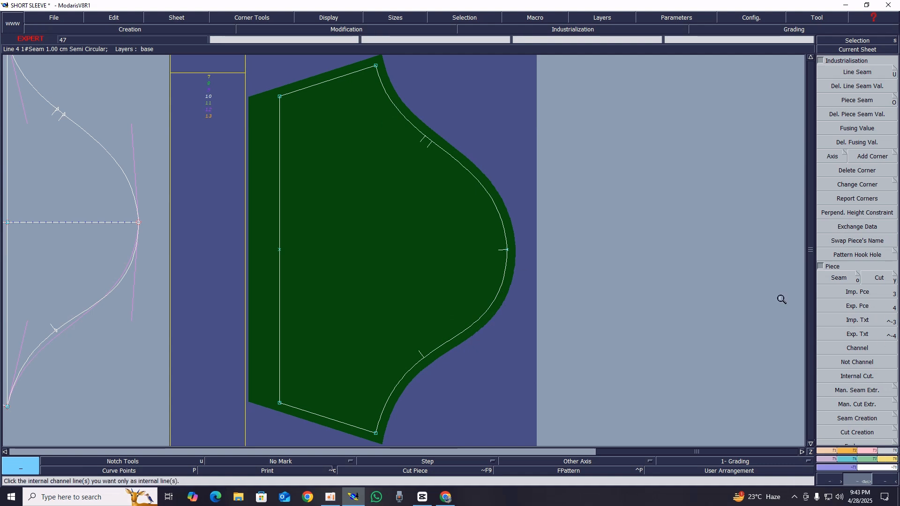
left_click(895, 157)
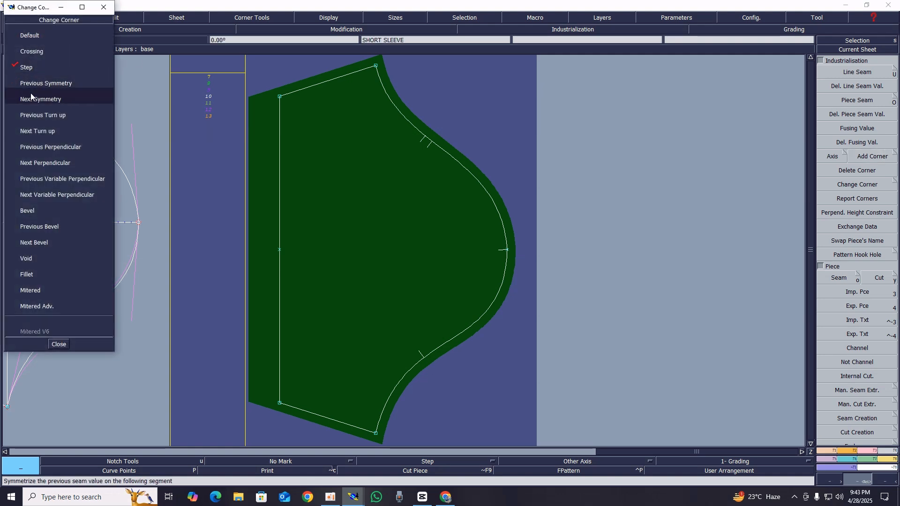
left_click(40, 99)
left_click(280, 97)
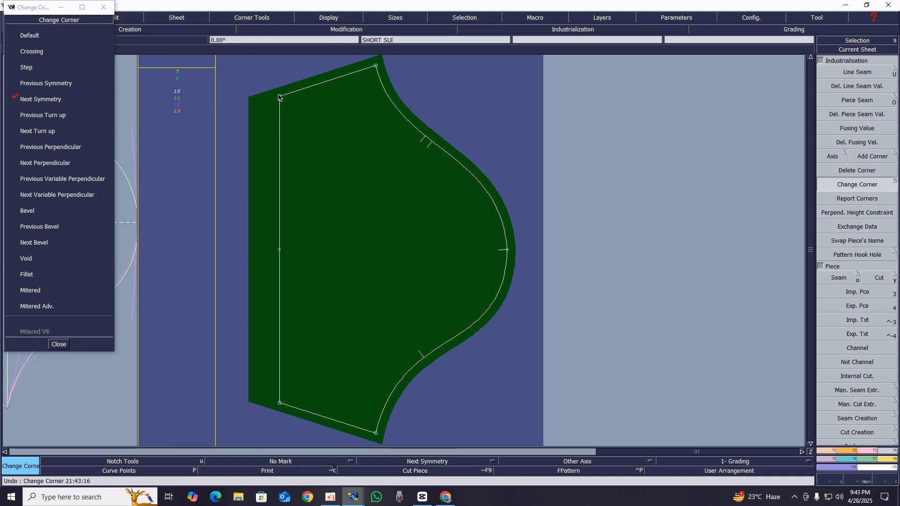
left_click(46, 84)
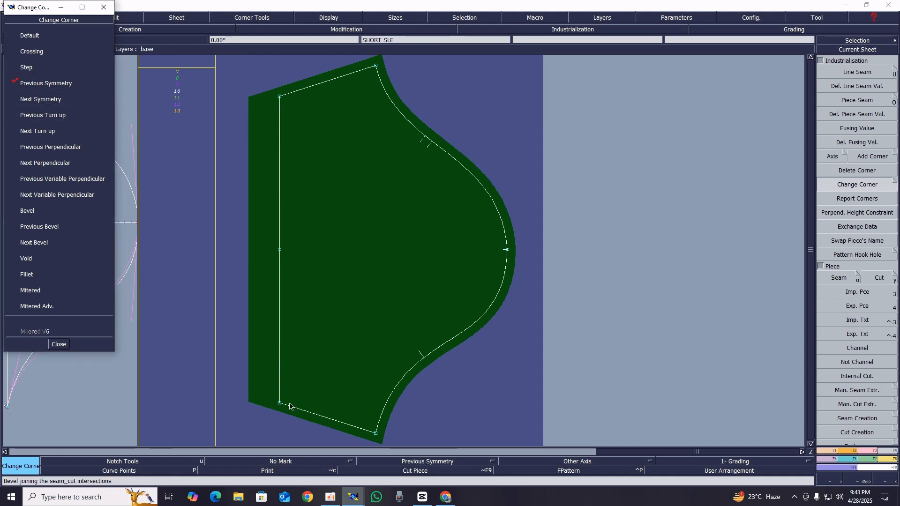
left_click(280, 97)
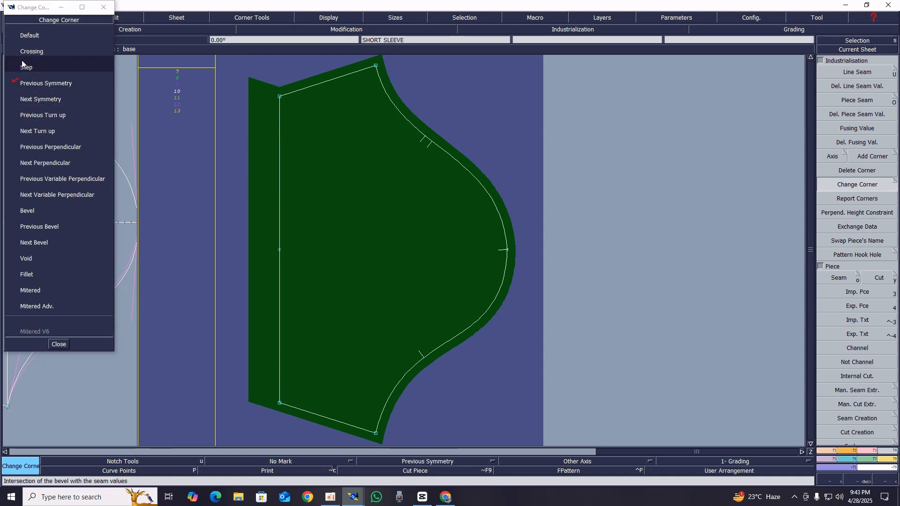
Apply the Next Symmetry corner type to the lower hem corner and close the corner options
left_click(40, 100)
left_click(277, 409)
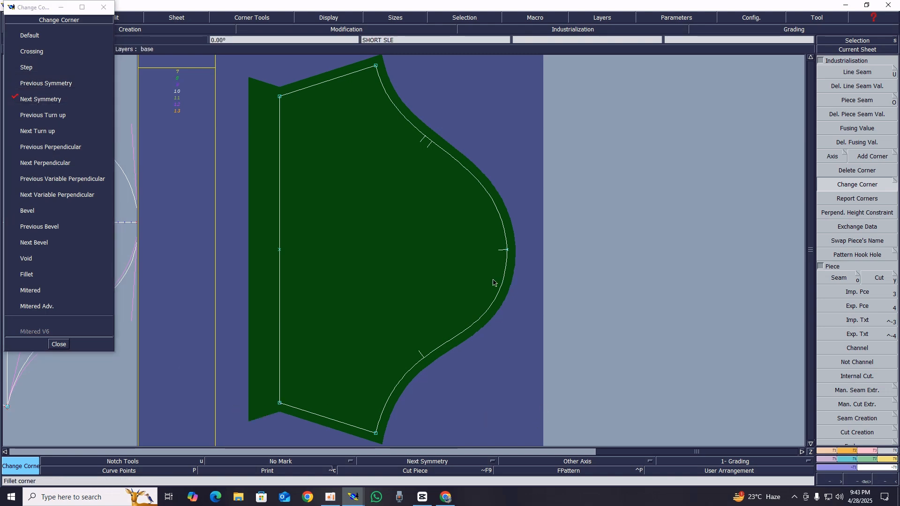
left_click(59, 344)
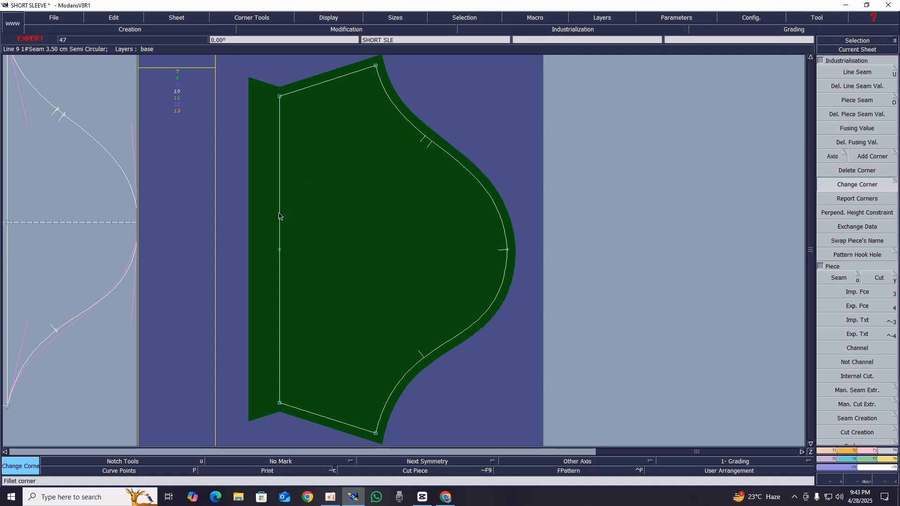
Create a line parallel to the hem line, 2.5 cm inside the sleeve piece
key("shift+s")
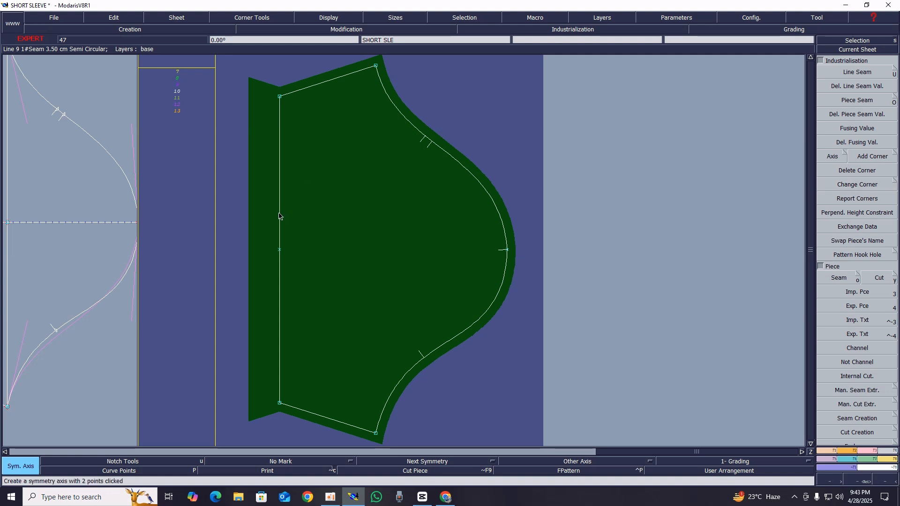
key("l")
left_click(279, 214)
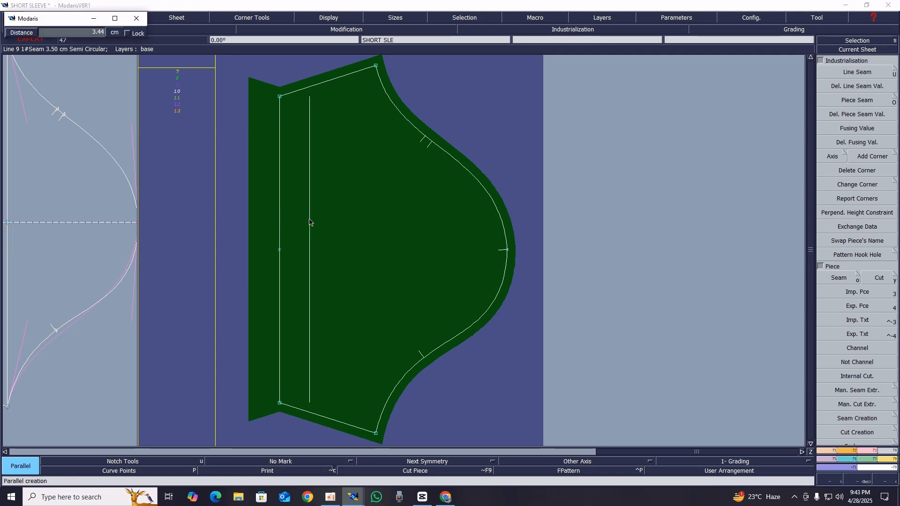
type("15.002.5")
key("Return")
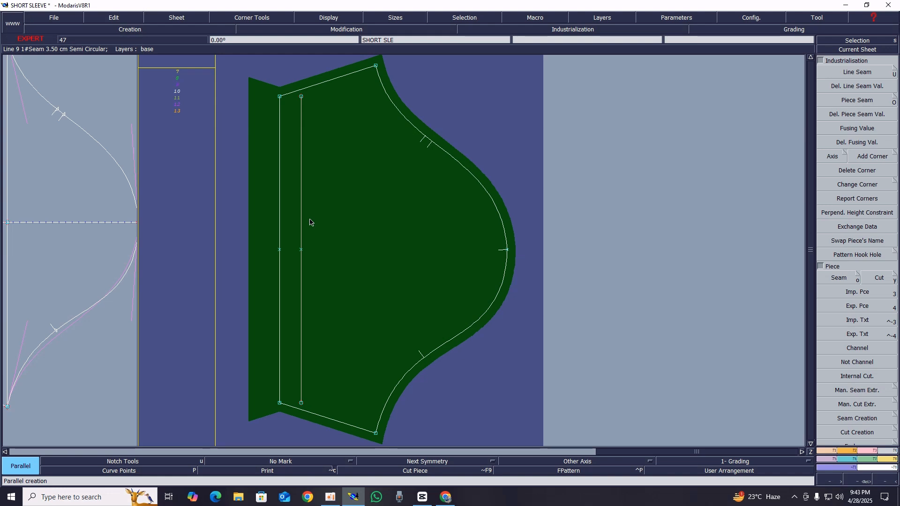
Adjust both ends of the inner parallel line to meet the upper and lower side seams, and delete its leftover end points
left_click(864, 450)
left_click(862, 141)
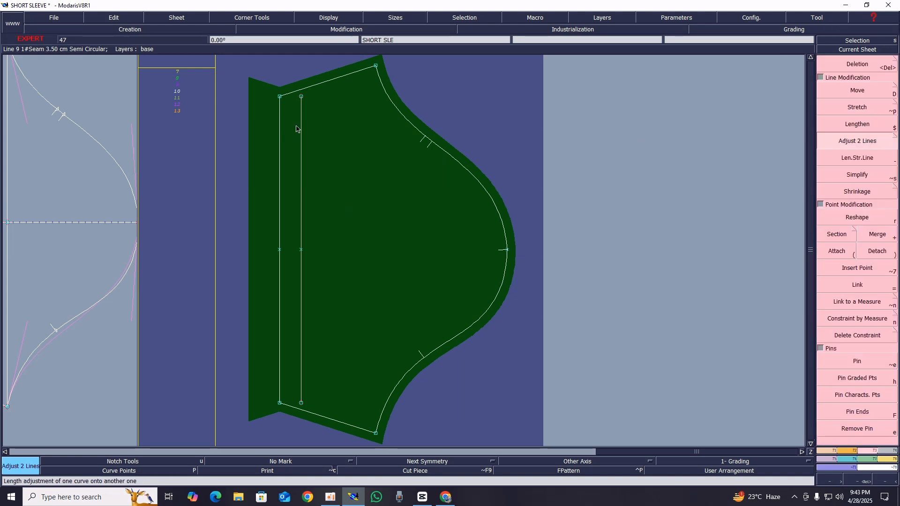
left_click(325, 88)
left_click(310, 312)
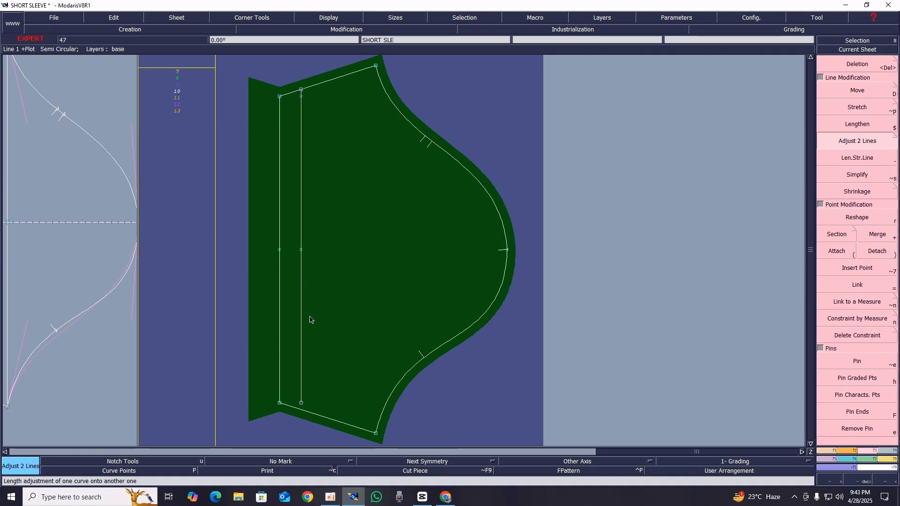
left_click(301, 369)
left_click(310, 415)
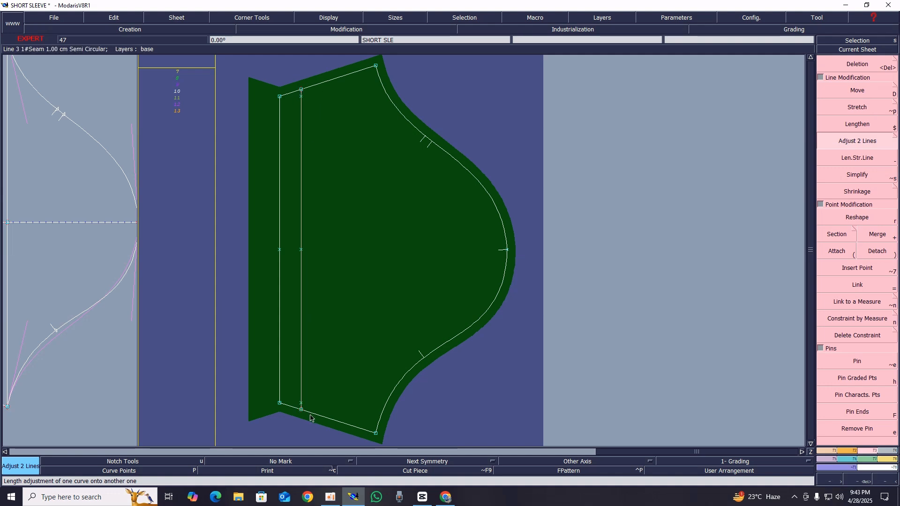
key("Delete")
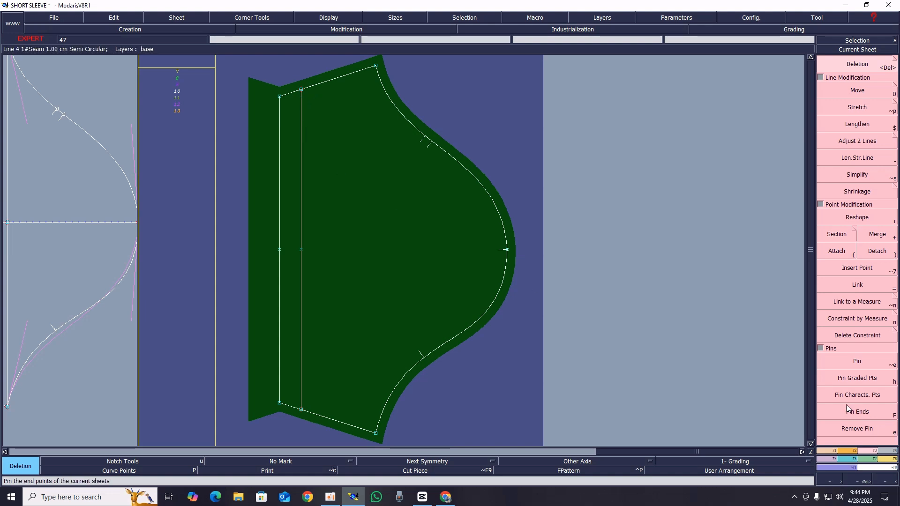
Create a symmetry axis along the hem line from the upper hem corner to the lower hem corner
left_click(830, 451)
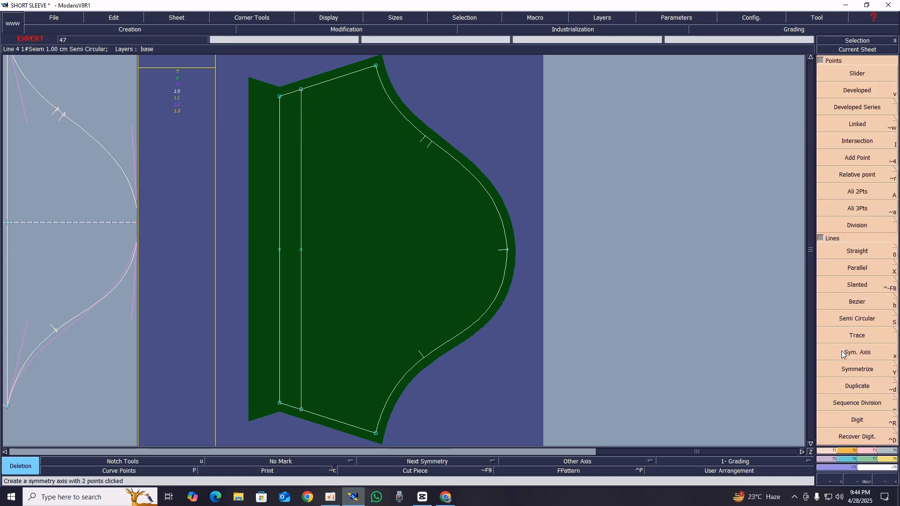
left_click(859, 354)
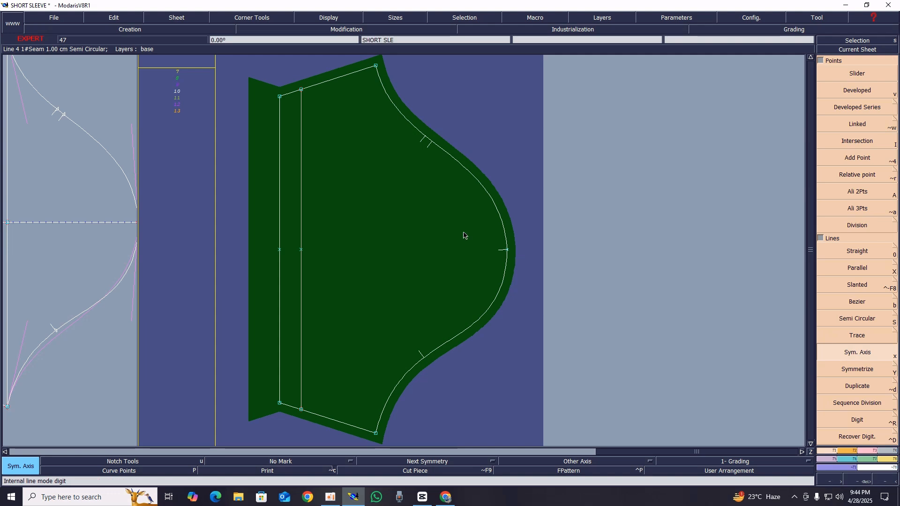
left_click(280, 96)
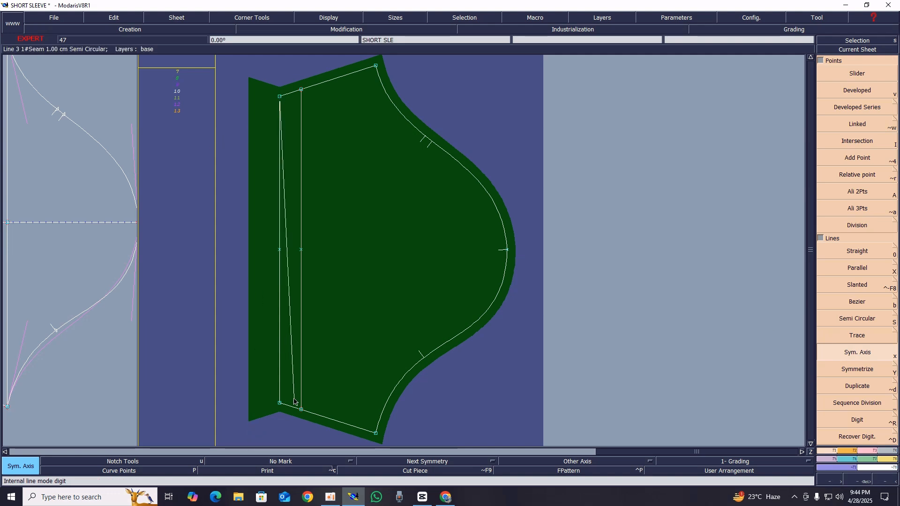
left_click(279, 403)
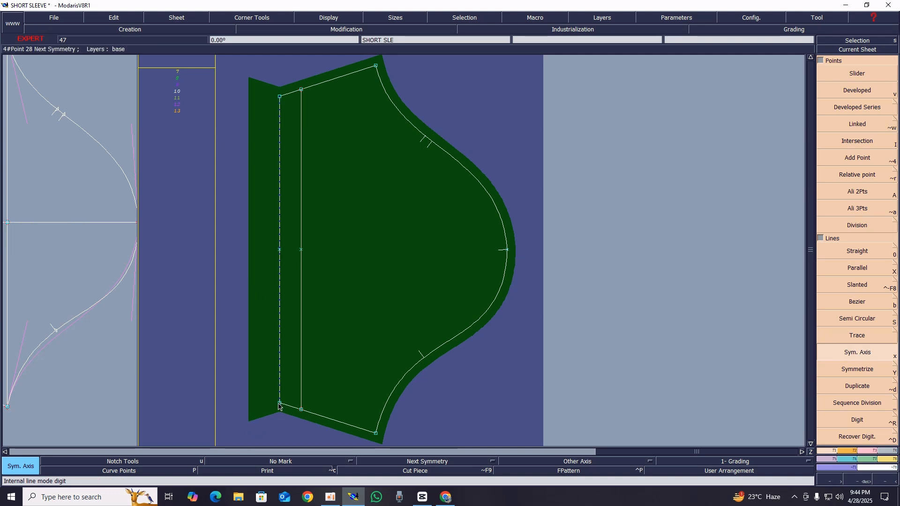
Symmetrize the inner parallel line and the upper and lower side seams across the hem axis
left_click(857, 369)
left_click(301, 202)
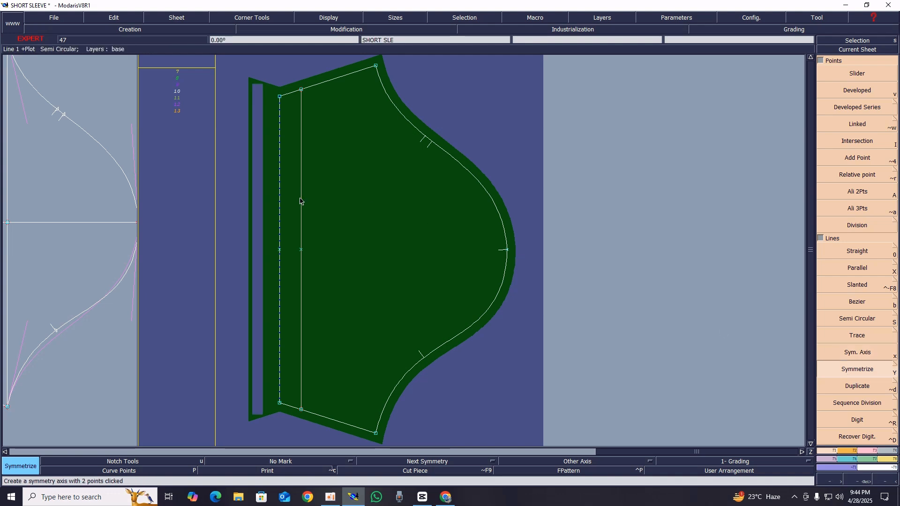
left_click(304, 105)
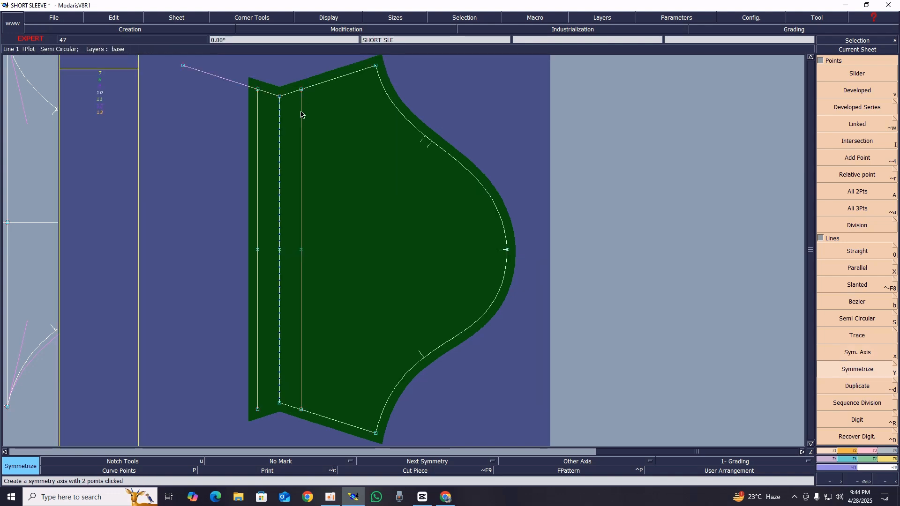
left_click(307, 411)
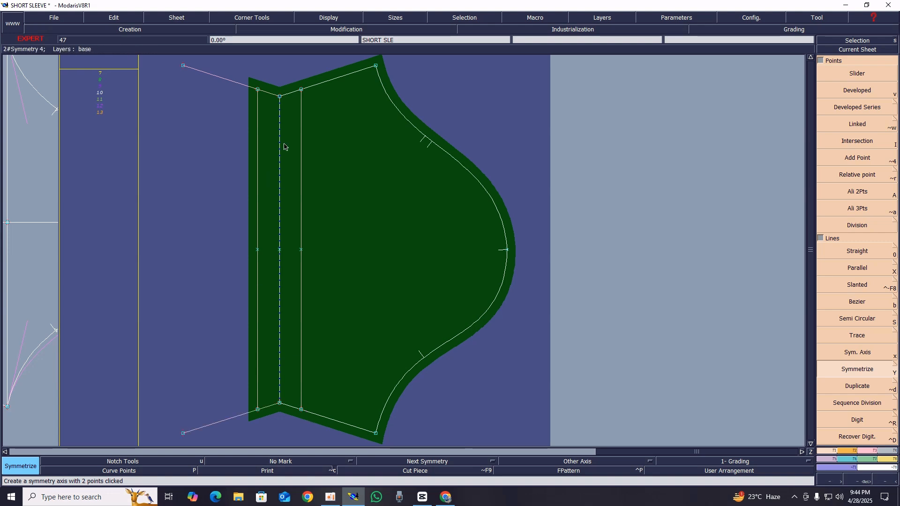
key("z")
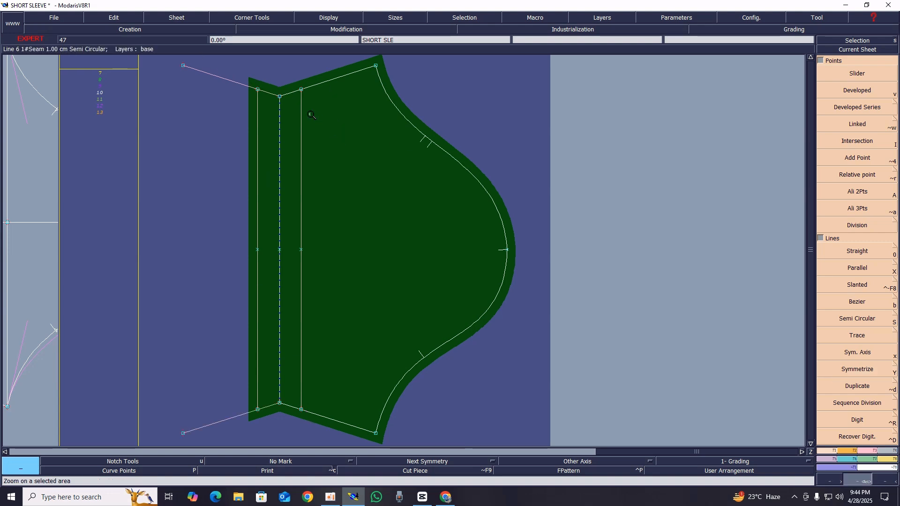
left_click_drag(227, 68, 376, 144)
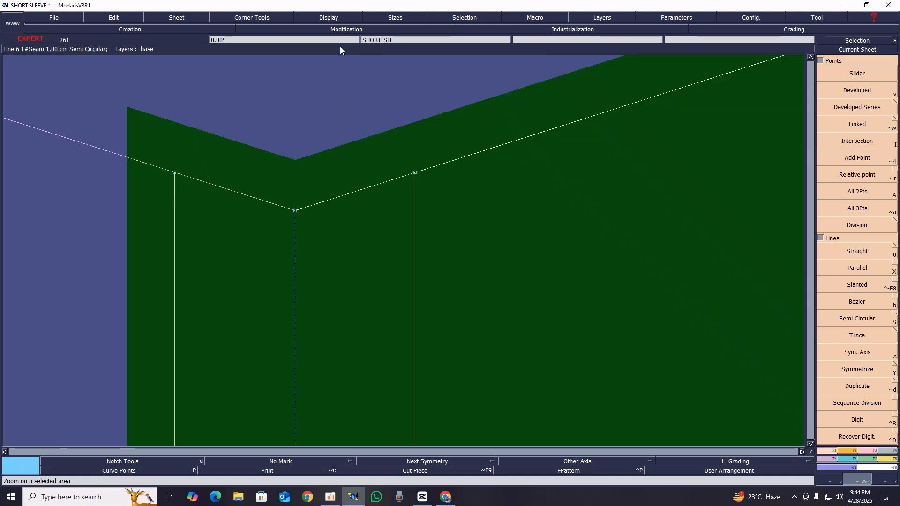
left_click(333, 18)
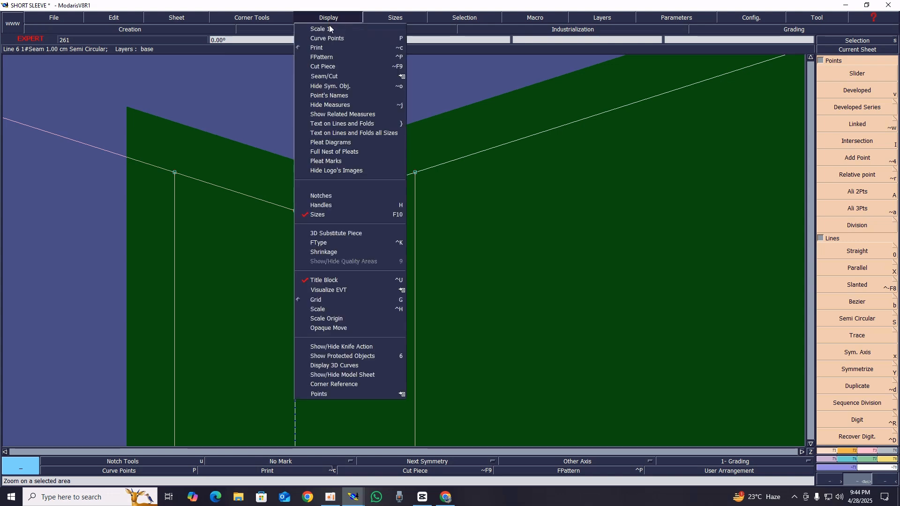
left_click(327, 209)
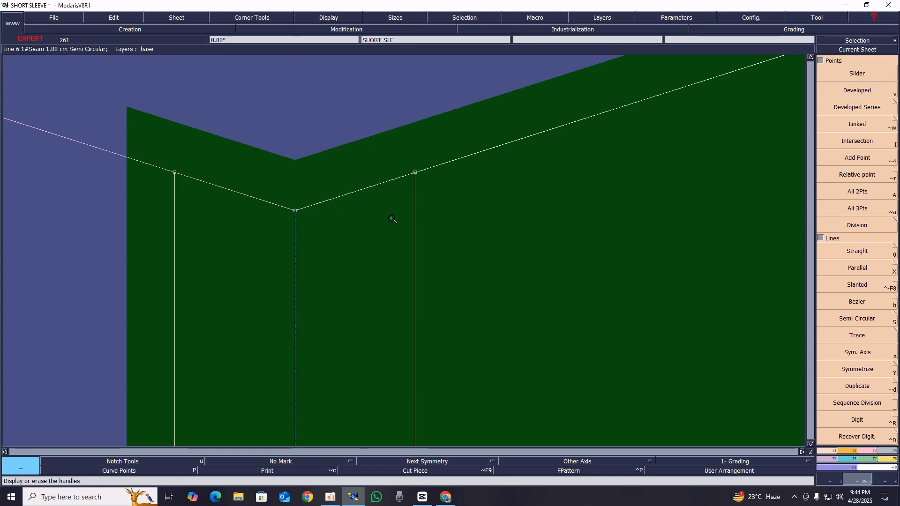
key("Escape")
key("shift+s")
key("shift+e")
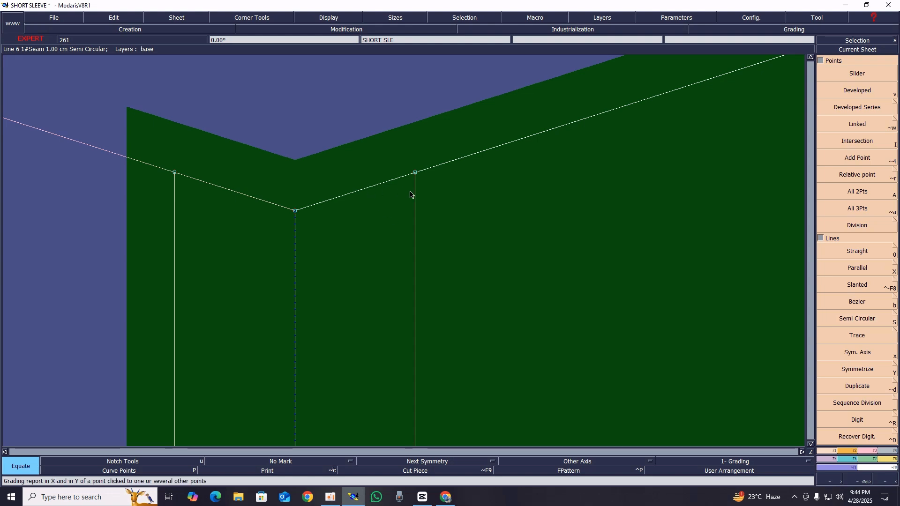
key("s")
key("m")
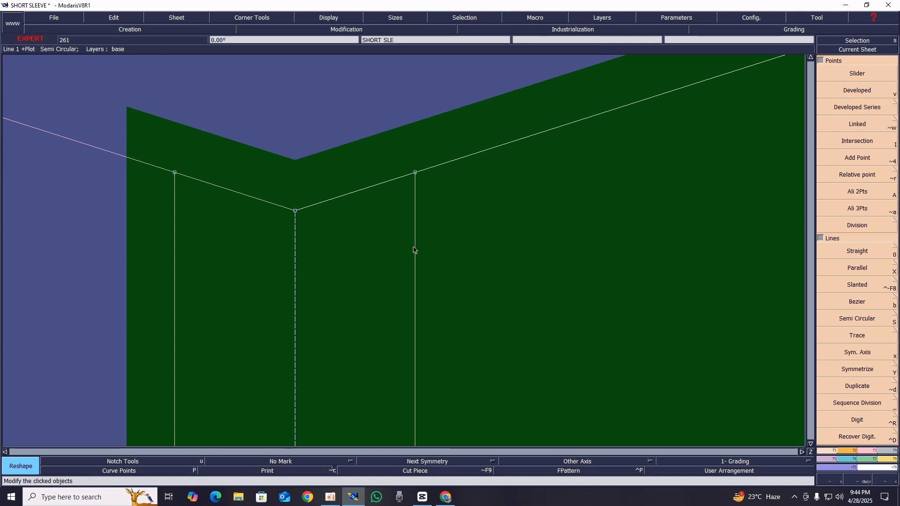
Delete the inner parallel line from the sleeve piece, keeping its mirrored copy in the hem allowance
key("Delete")
left_click(415, 230)
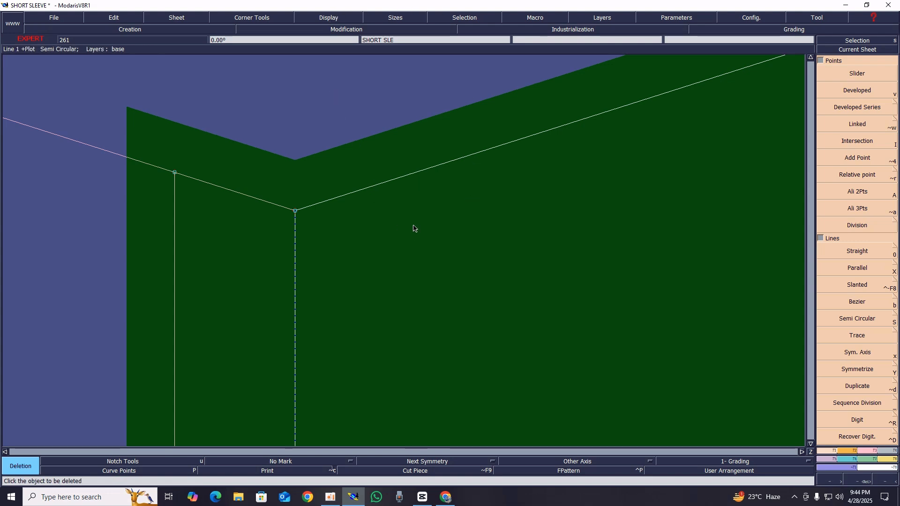
key("Home")
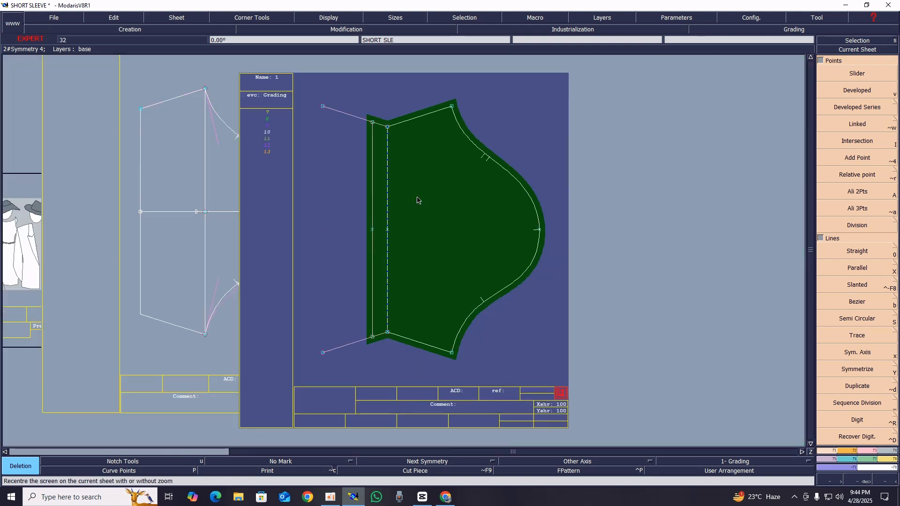
Delete the upper side seam line on the base sleeve draft sheet
key("Return")
left_click_drag(111, 70, 298, 174)
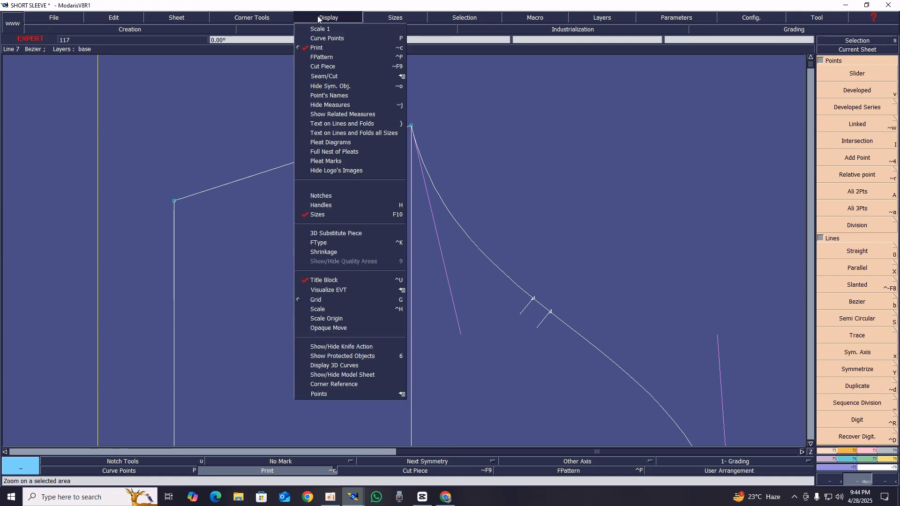
key("shift+s")
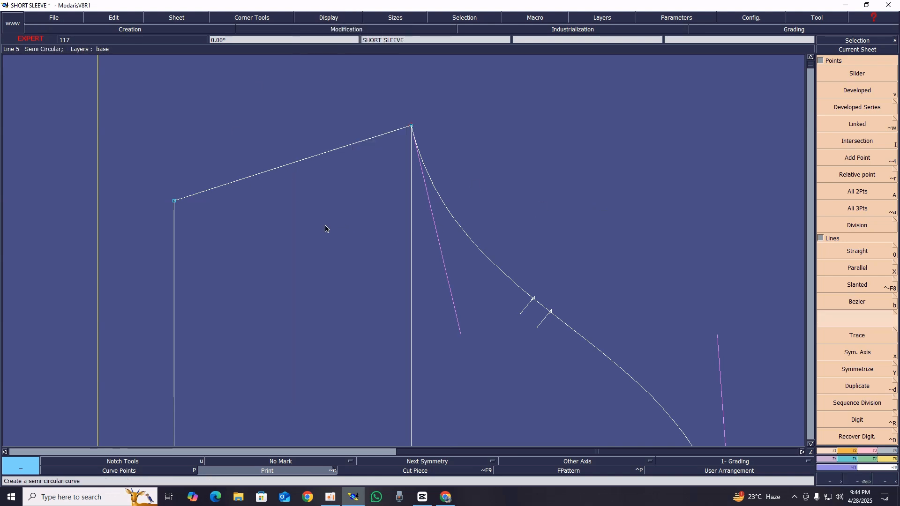
key("s")
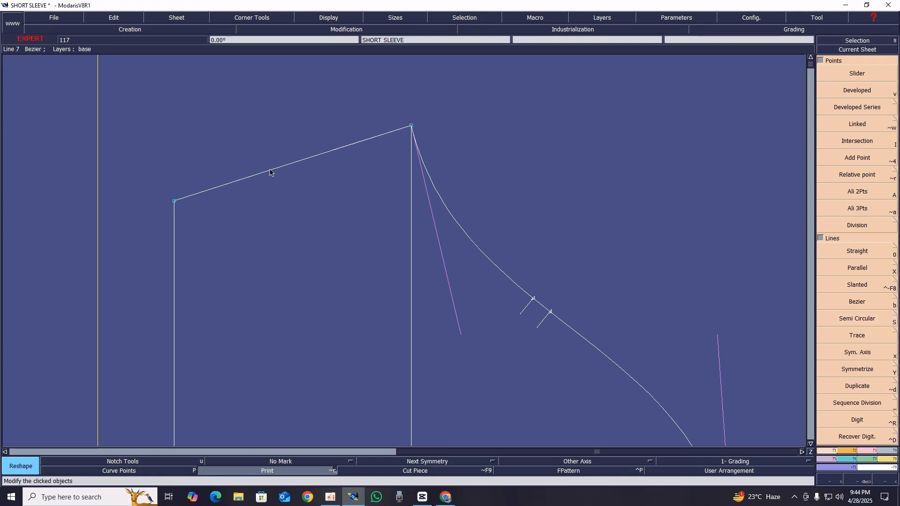
key("Delete")
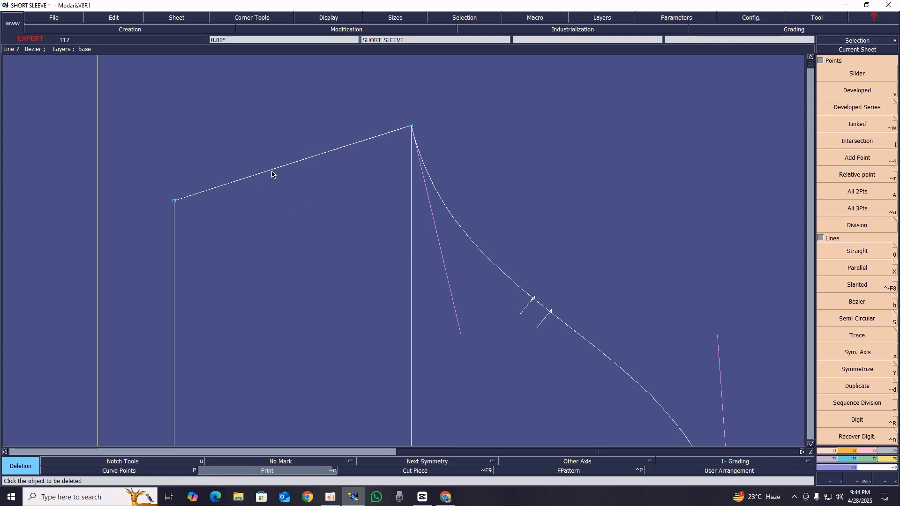
Redraw the upper side seam as a Bezier curve from the upper hem corner to the underarm point
key("b")
left_click(174, 201)
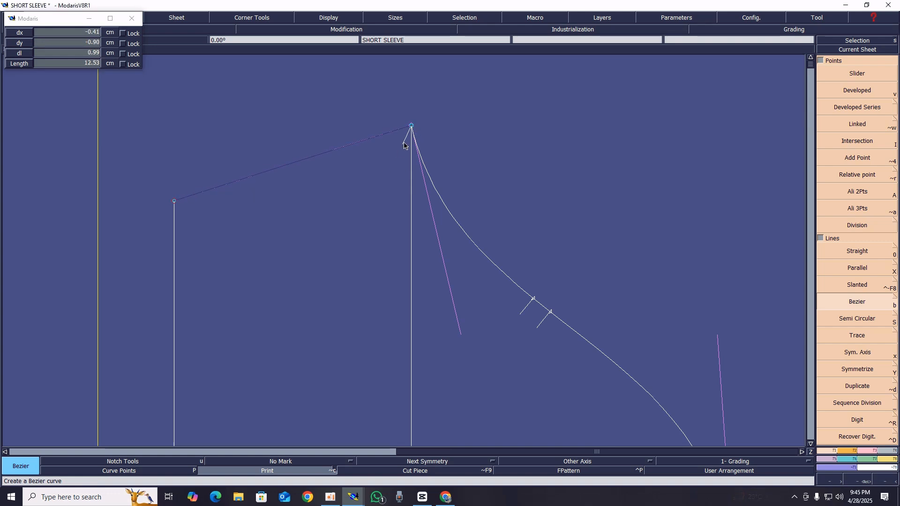
left_click(412, 127)
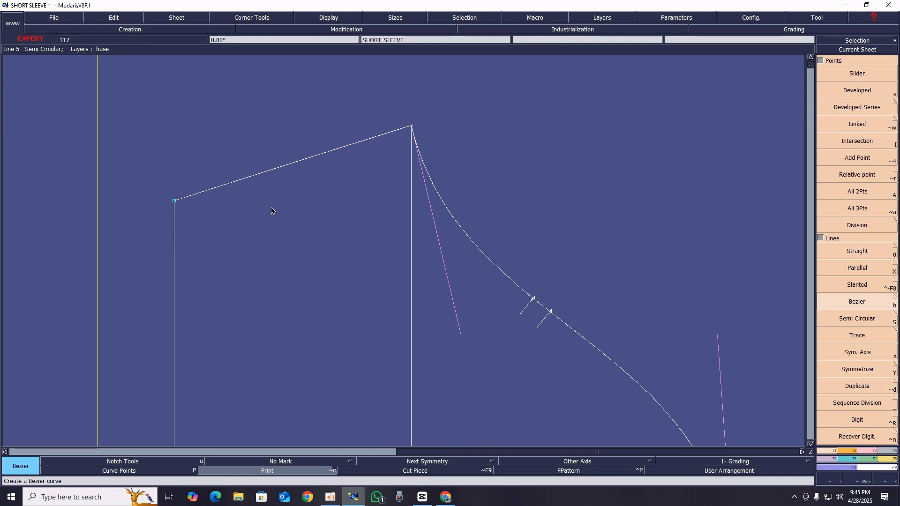
Show the curve handles on the base sleeve draft and activate Reshape for the new side seam
key("s")
key("r")
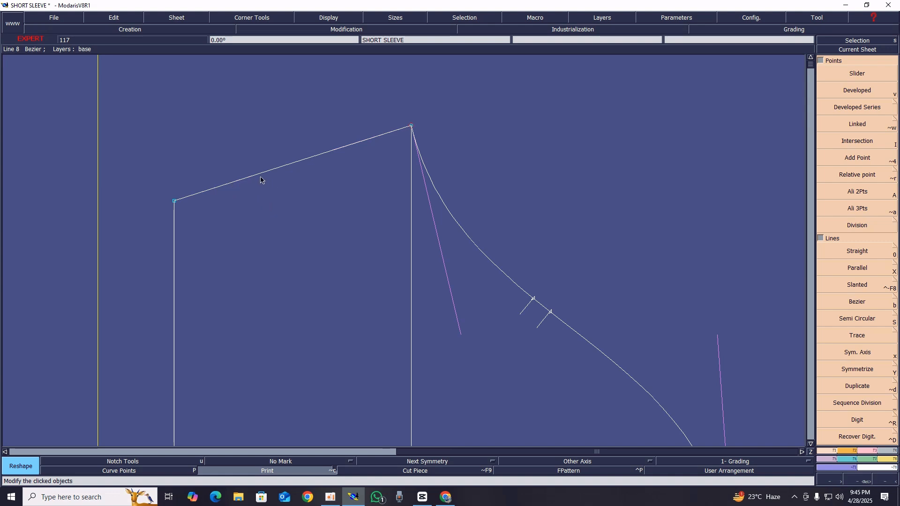
key("b")
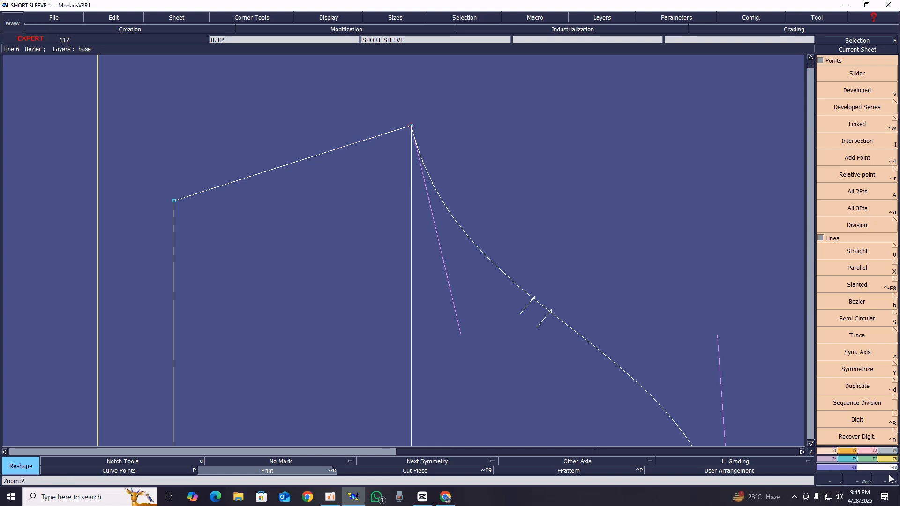
key("r")
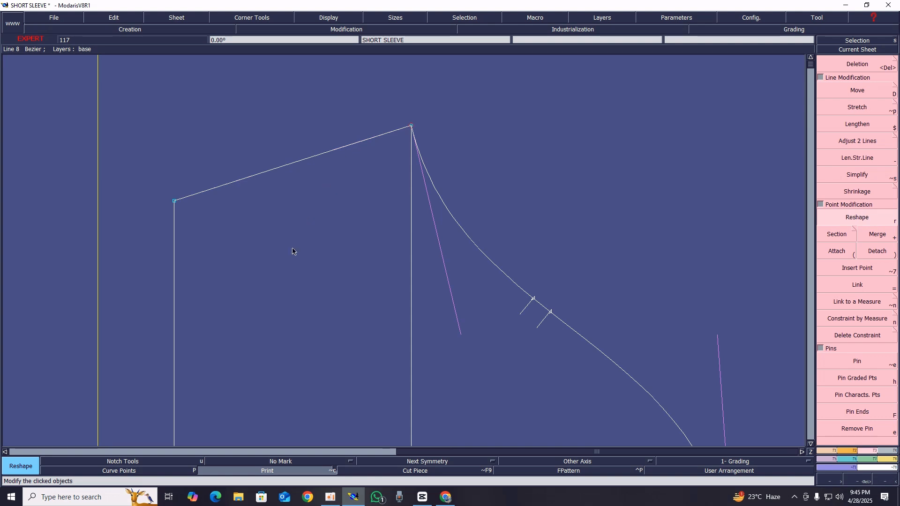
left_click(337, 22)
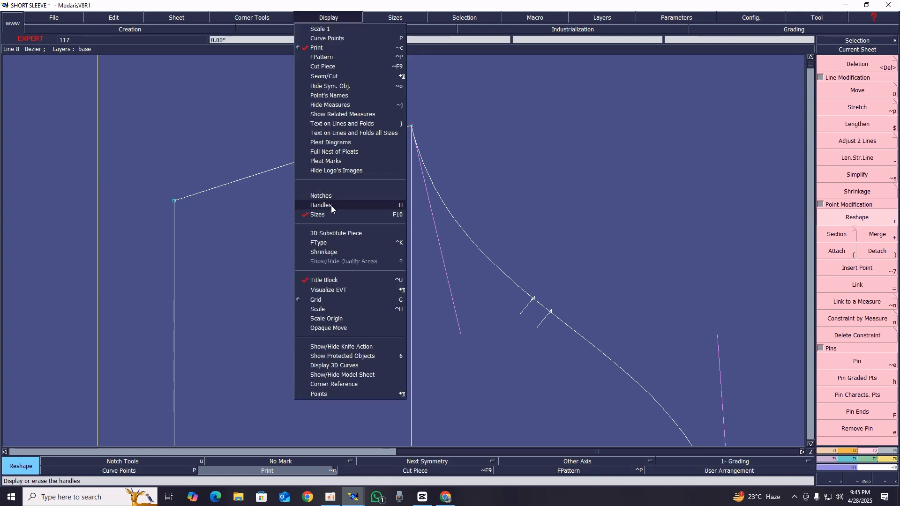
left_click(331, 206)
key("r")
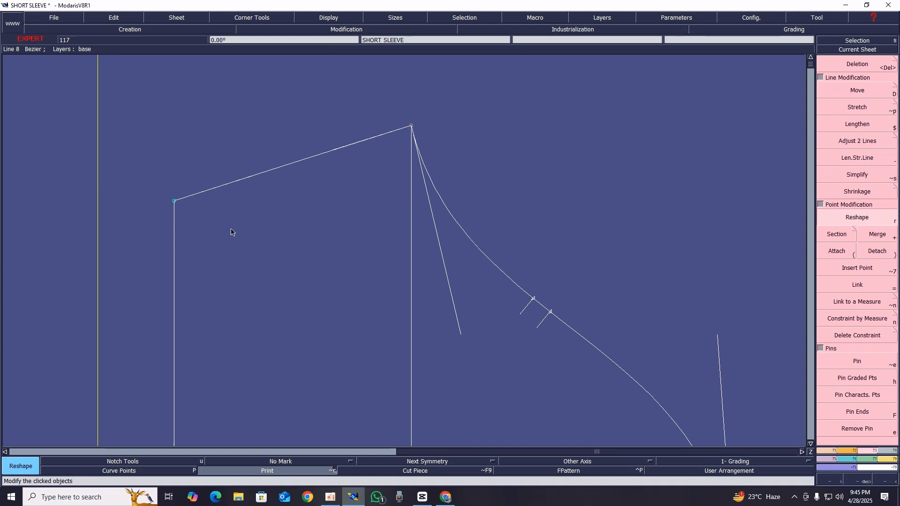
Reshape the upper side seam with its curve handles so it dips gently inward between the hem corner and underarm point
left_click(220, 186)
left_click(281, 196)
left_click(347, 136)
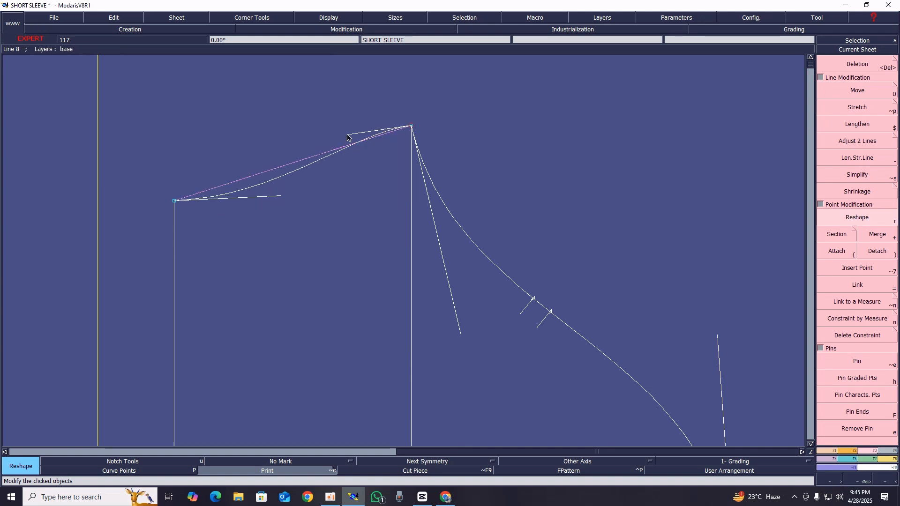
left_click(345, 148)
left_click(281, 196)
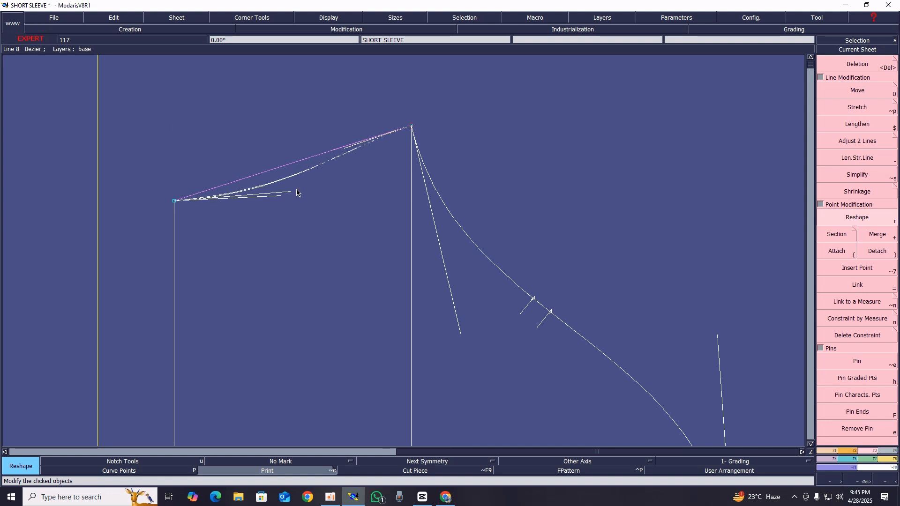
left_click(316, 184)
left_click(317, 183)
left_click(323, 183)
Delete the lower side seam line on the base sleeve draft sheet
key("Home")
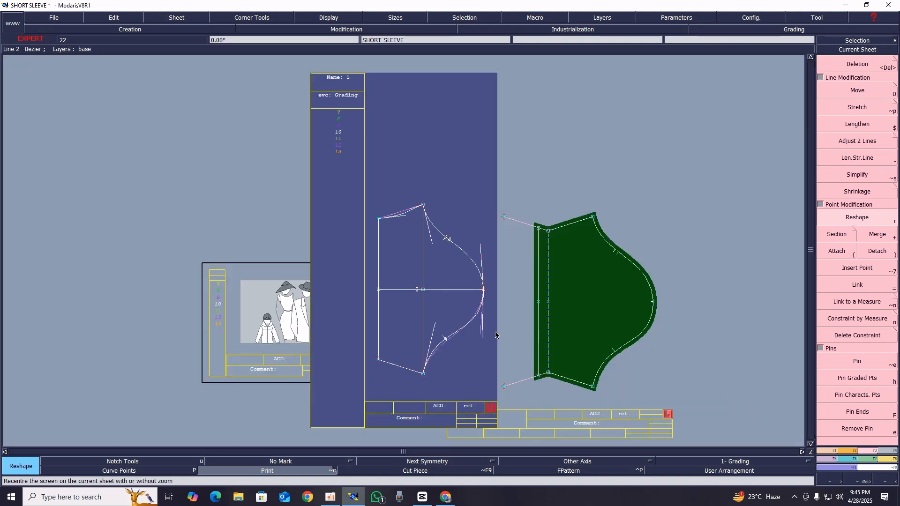
key("Return")
scroll(484, 386, "up", 3)
key("Delete")
left_click(342, 353)
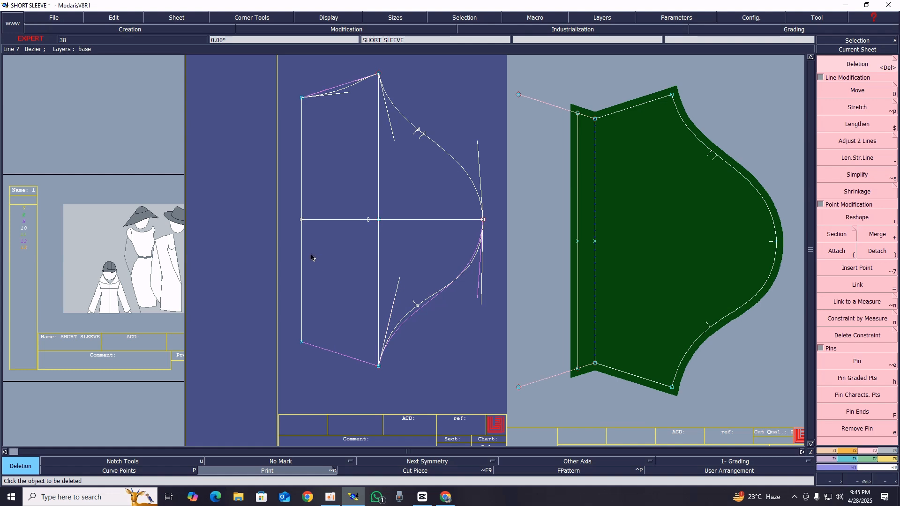
Create a symmetry axis from the hem midpoint to the underarm line's midpoint and mirror the curved upper side seam across it
key("shift+s")
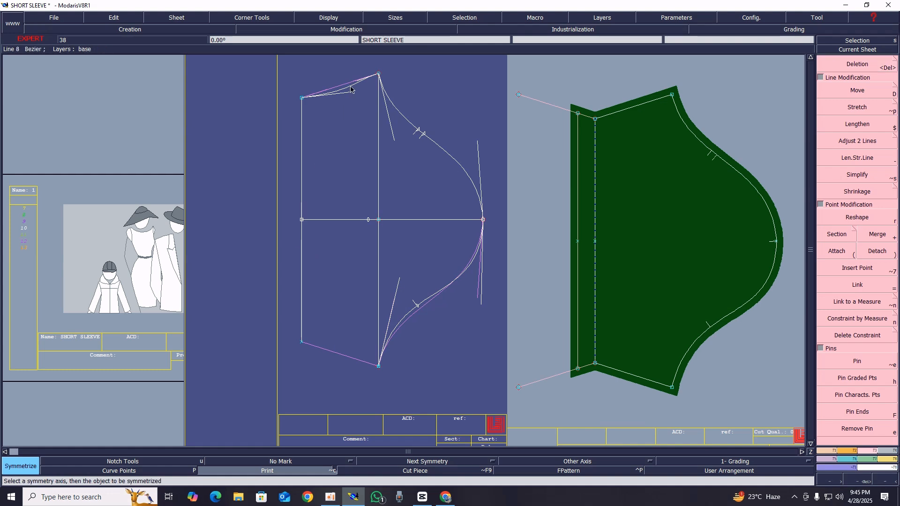
left_click(302, 220)
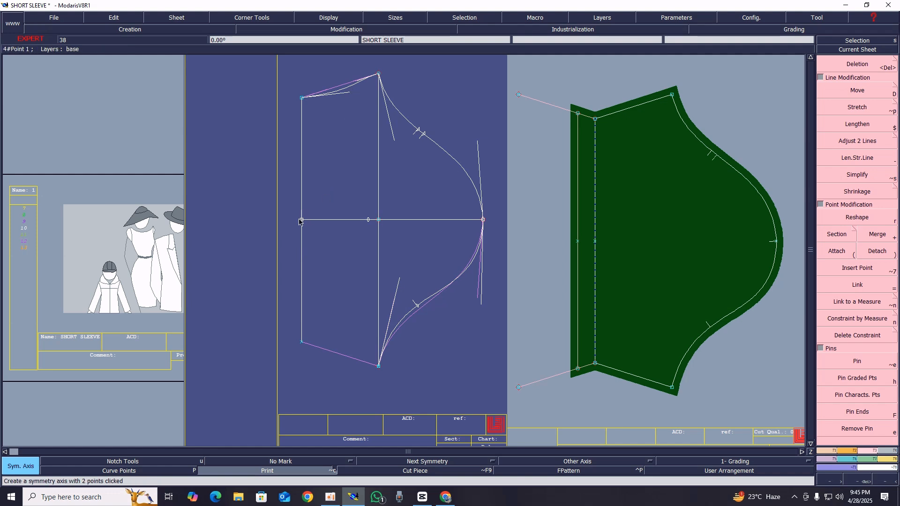
left_click(380, 220)
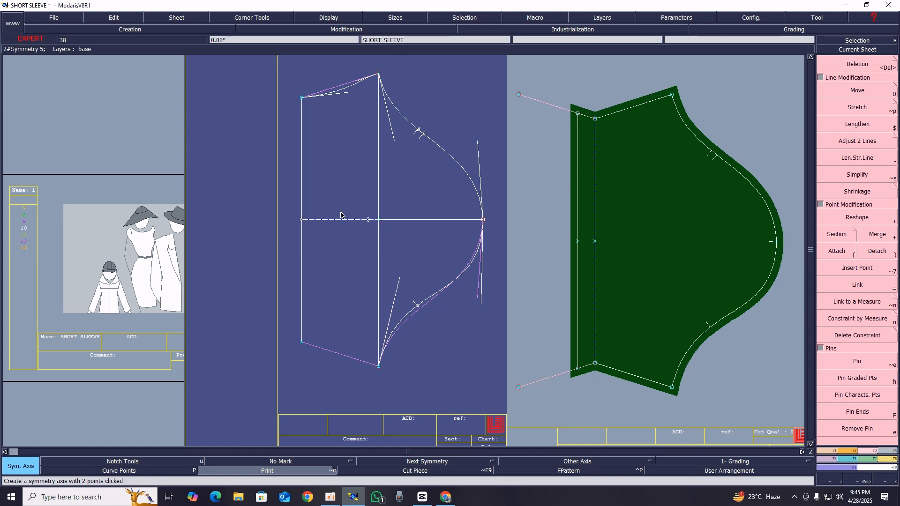
key("shift+s")
left_click(346, 91)
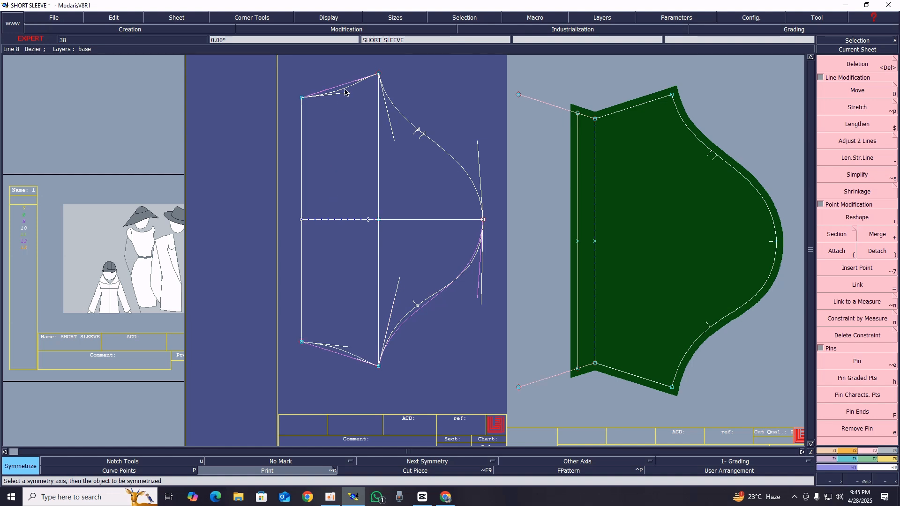
Place a developed point on the centre line 1.00 cm inward from the hem midpoint
left_click(301, 220)
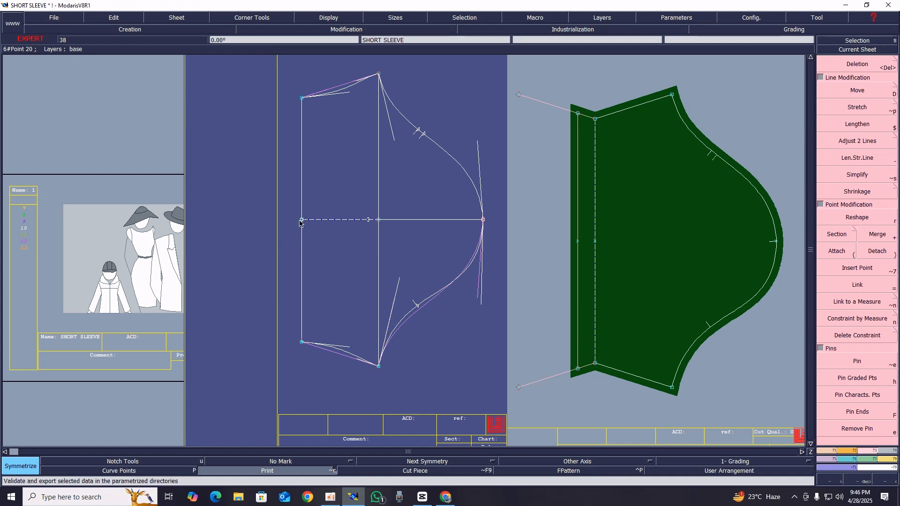
key("d")
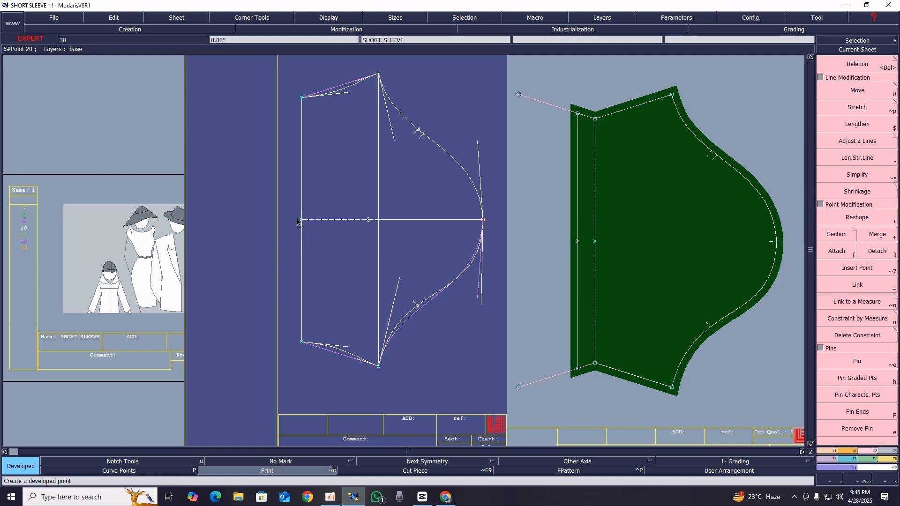
left_click(302, 220)
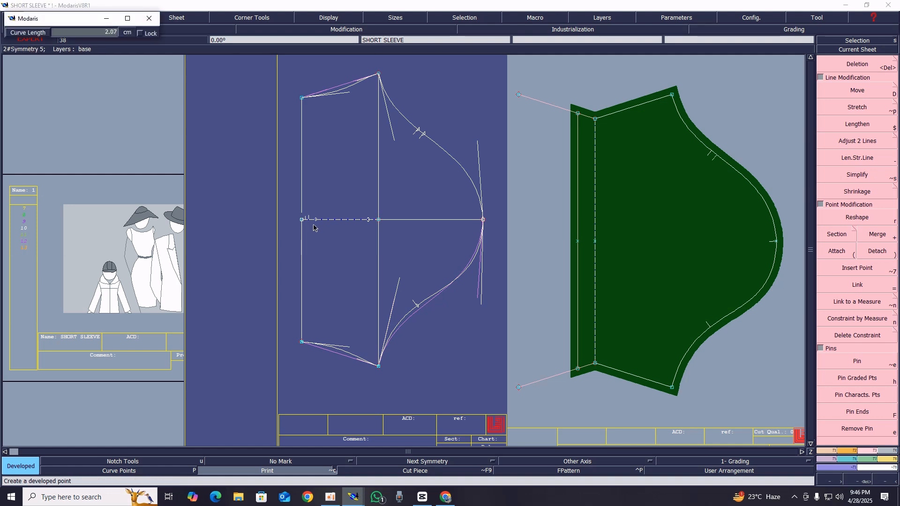
type("1.00")
key("Return")
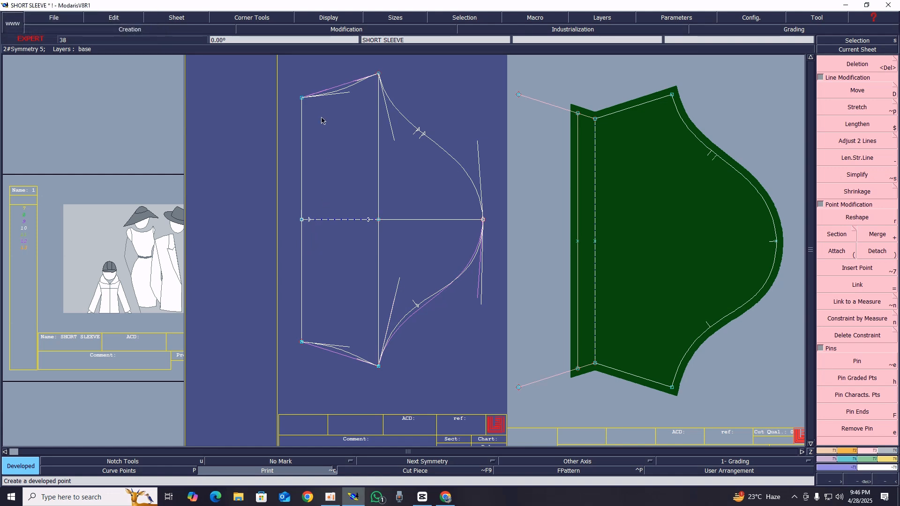
Draw a Bezier hem curve from the upper hem corner through the developed point to the lower hem corner
key("b")
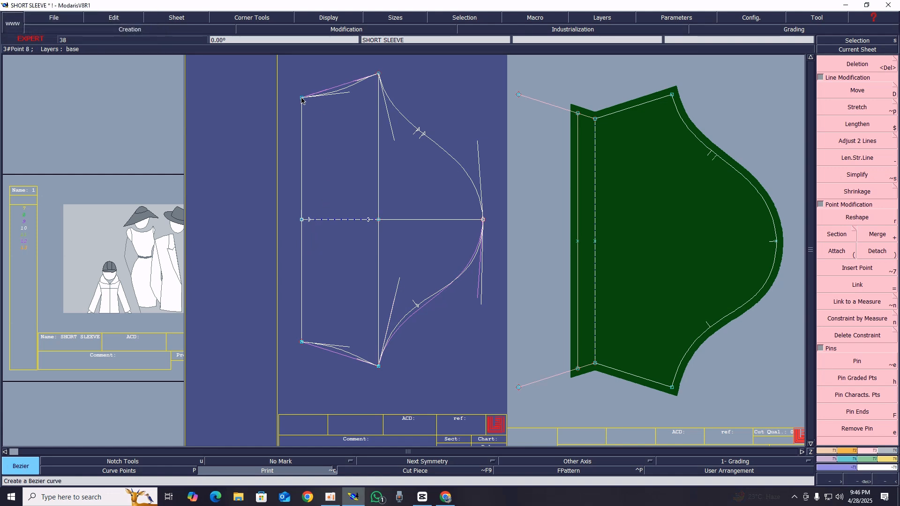
left_click(302, 98)
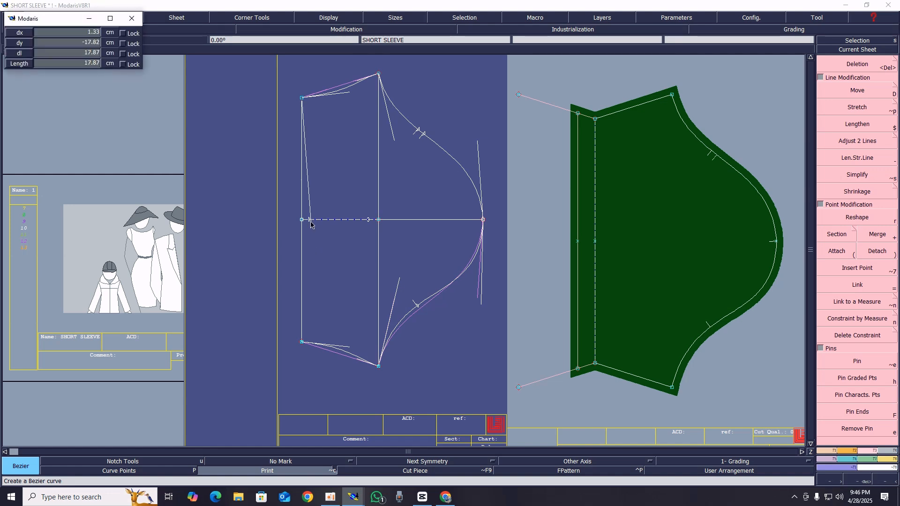
left_click(309, 222)
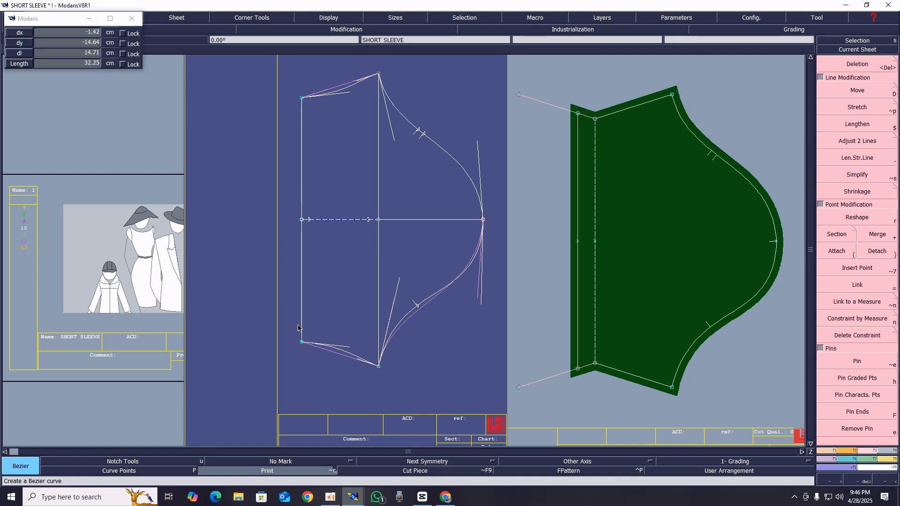
left_click(301, 343)
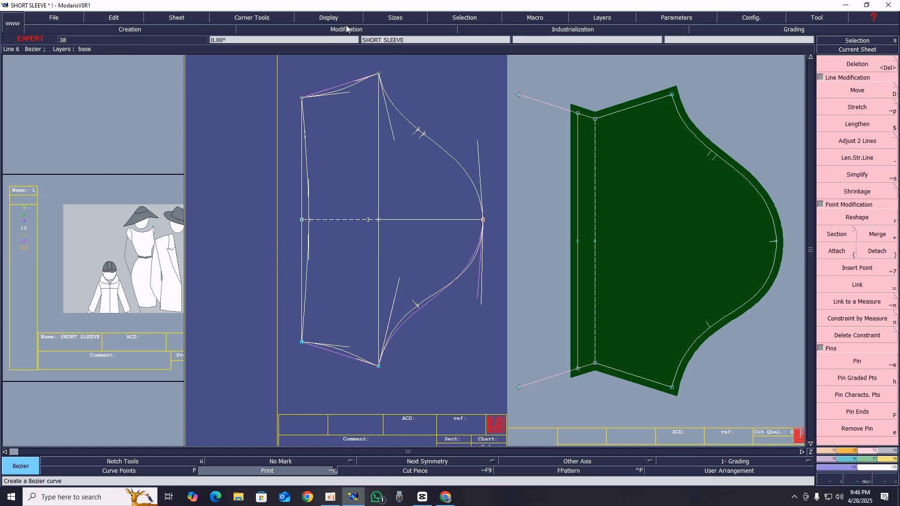
Select the whole base sleeve draft and turn off the display of curve handles
right_click_drag(270, 63, 503, 402)
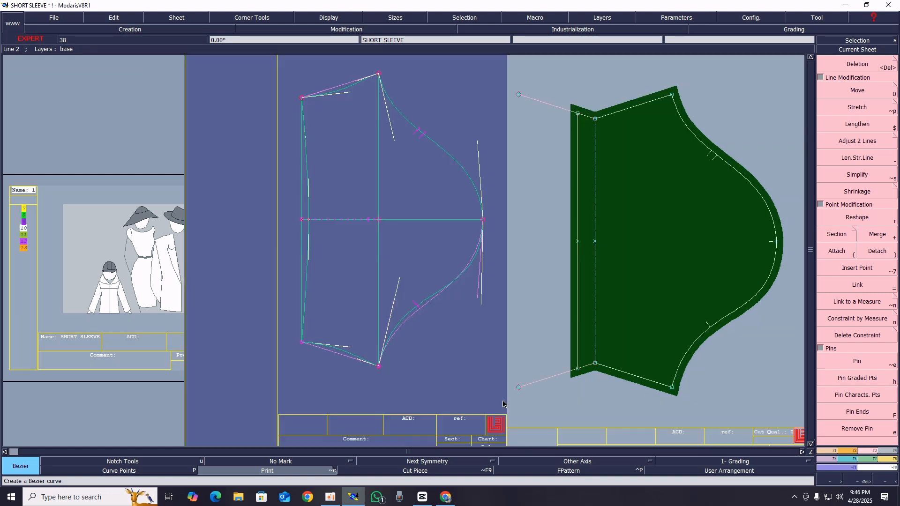
left_click(321, 22)
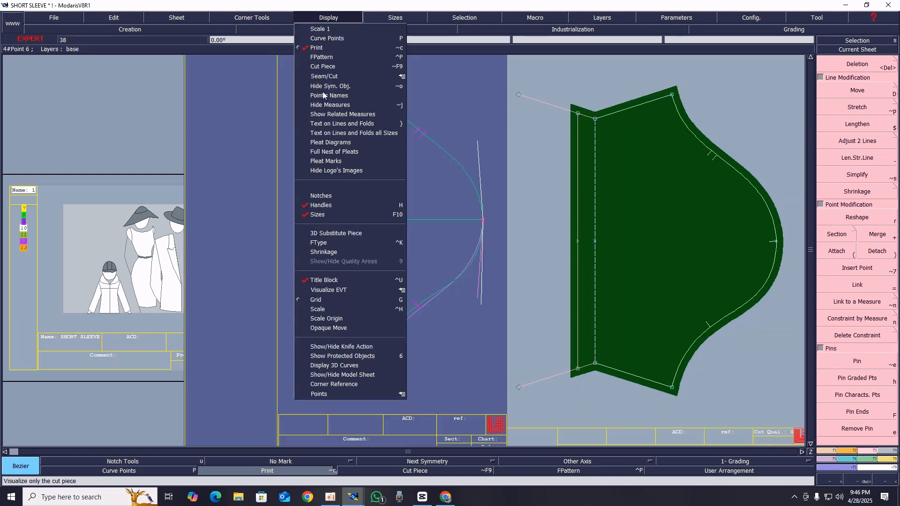
left_click(332, 207)
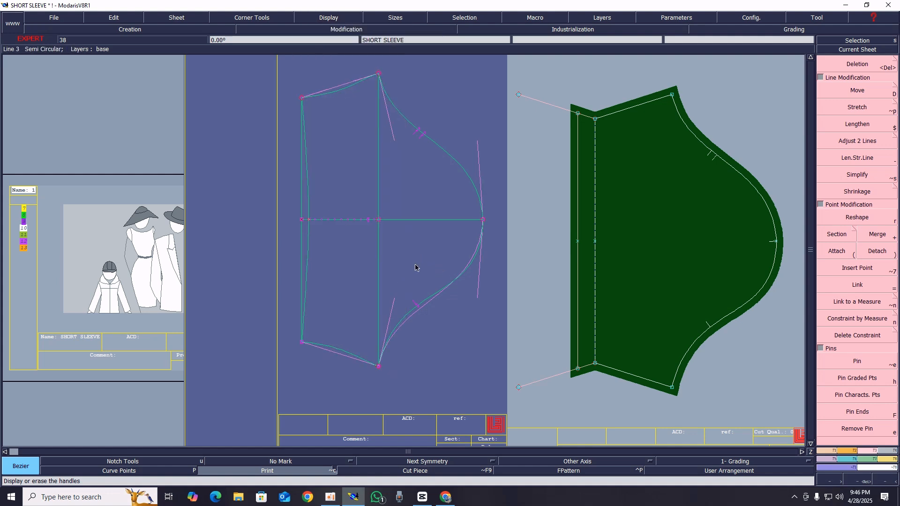
Extract a new sleeve seam piece from the four draft areas inside the curved hem and arrange all sheets
left_click(896, 455)
left_click(839, 278)
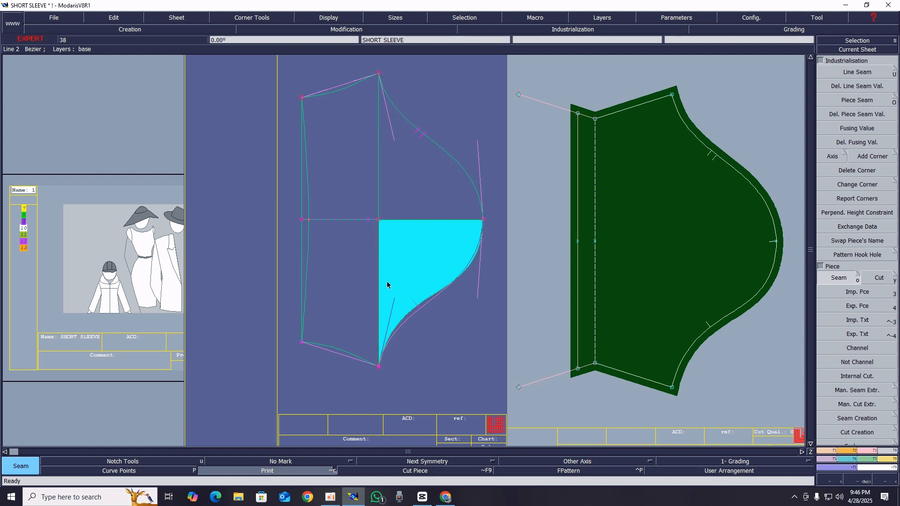
left_click(384, 172)
left_click(346, 148)
left_click(327, 259)
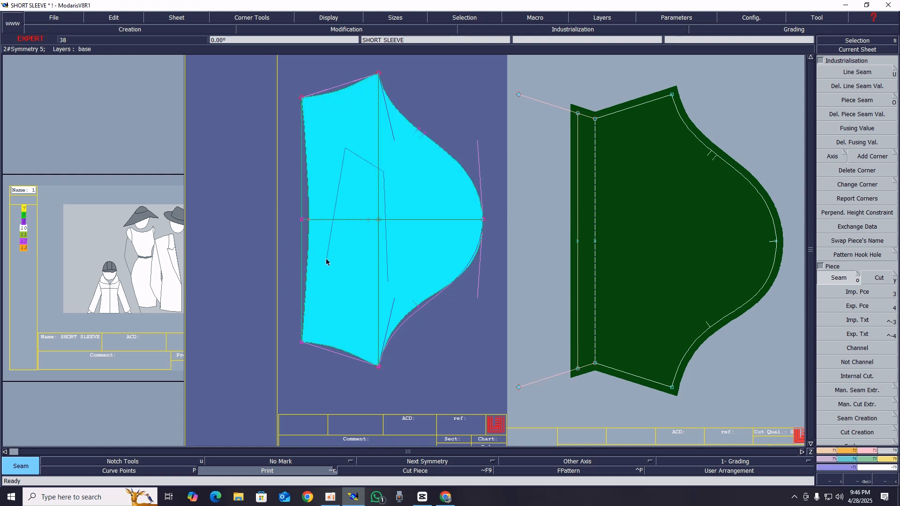
right_click(327, 262)
key("j")
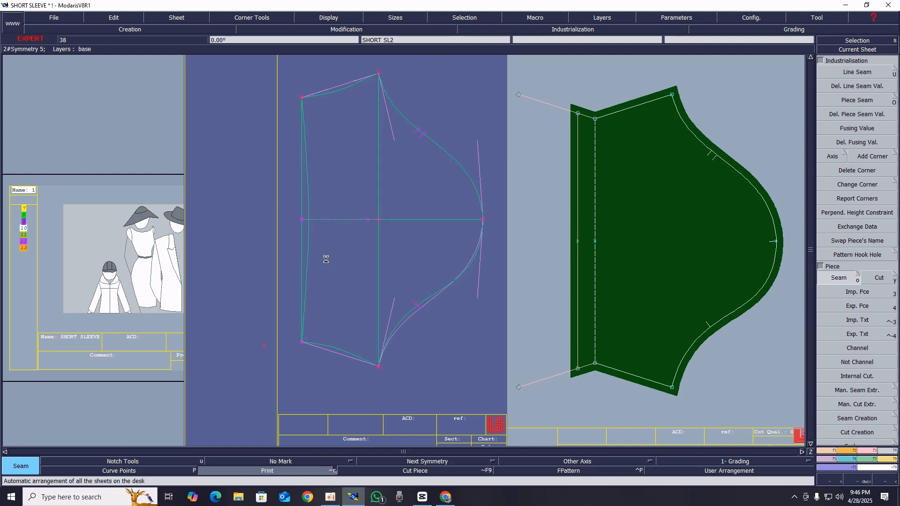
Make the new sleeve piece the current sheet and delete its straight hem line halves and horizontal centre line
left_click(836, 51)
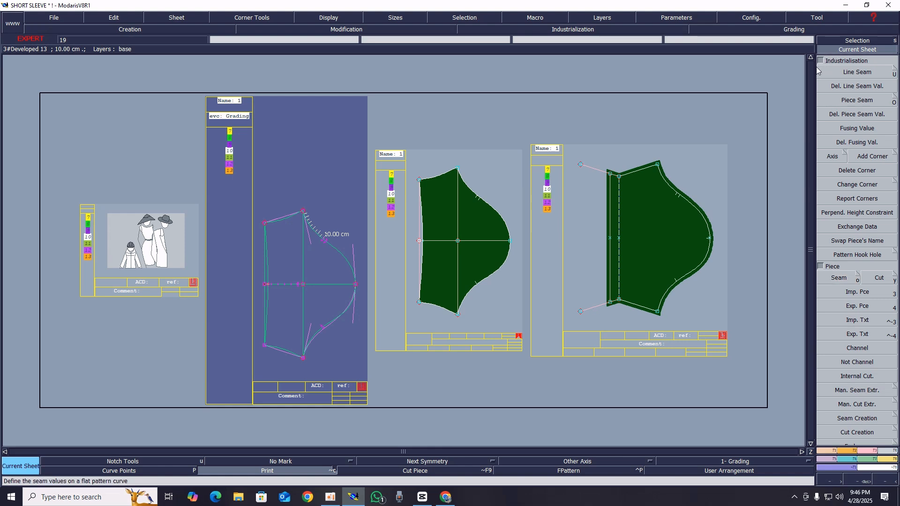
left_click(456, 234)
key("Delete")
left_click(353, 209)
left_click(353, 249)
left_click(374, 234)
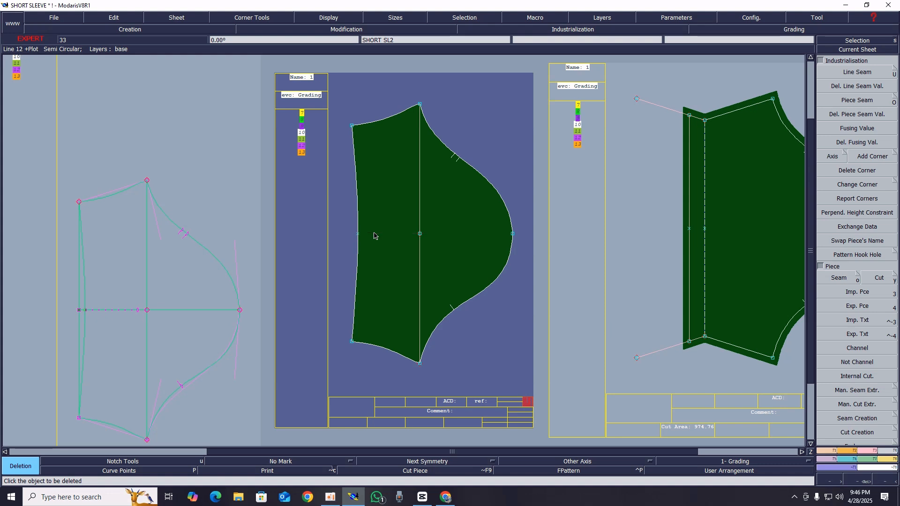
Add a 1 cm line seam allowance around all edges of the new sleeve piece
left_click(867, 75)
left_click_drag(342, 95, 544, 394)
left_click(859, 74)
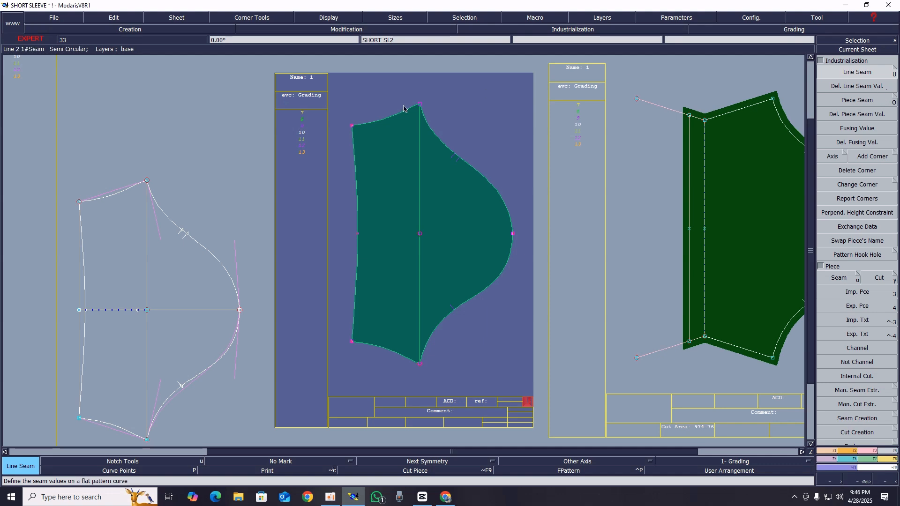
left_click(402, 111)
type("1")
key("Return")
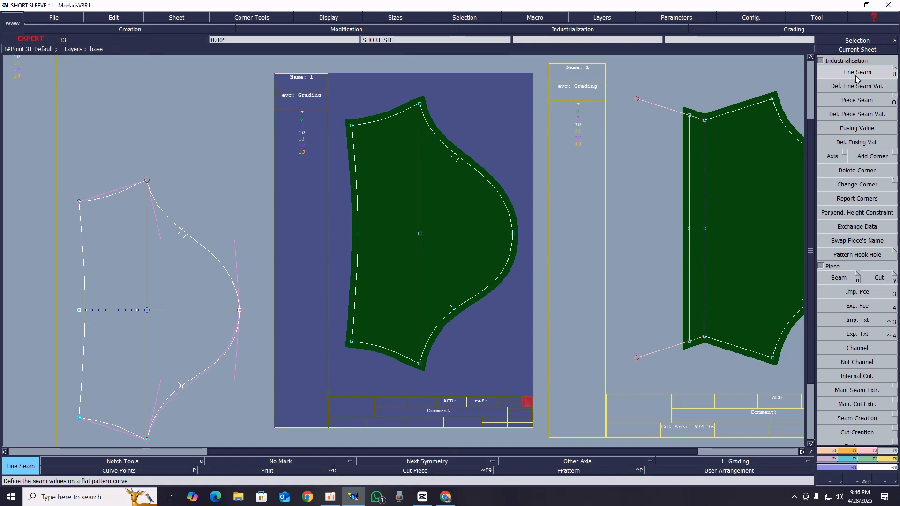
Set the curved hem's seam allowance to 3 cm at both its beginning and end
left_click(347, 153)
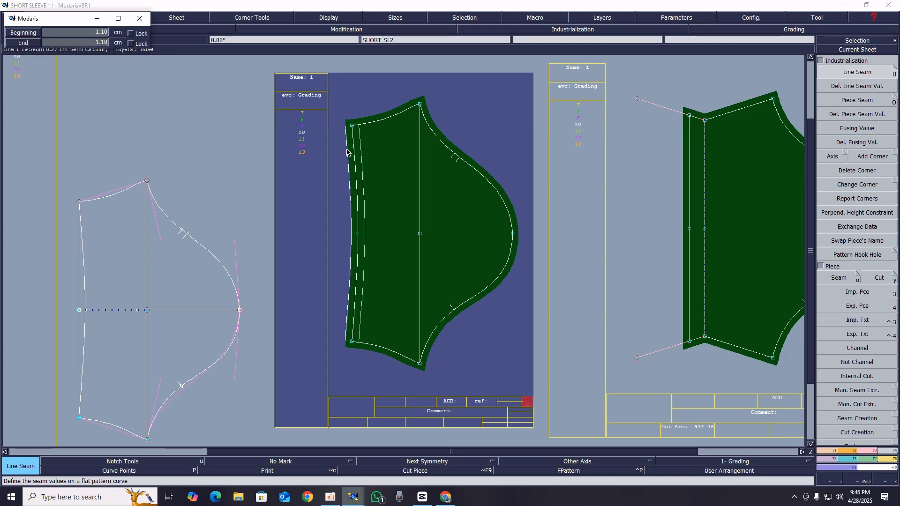
key("Down")
type("3.")
key("Up")
key("Return")
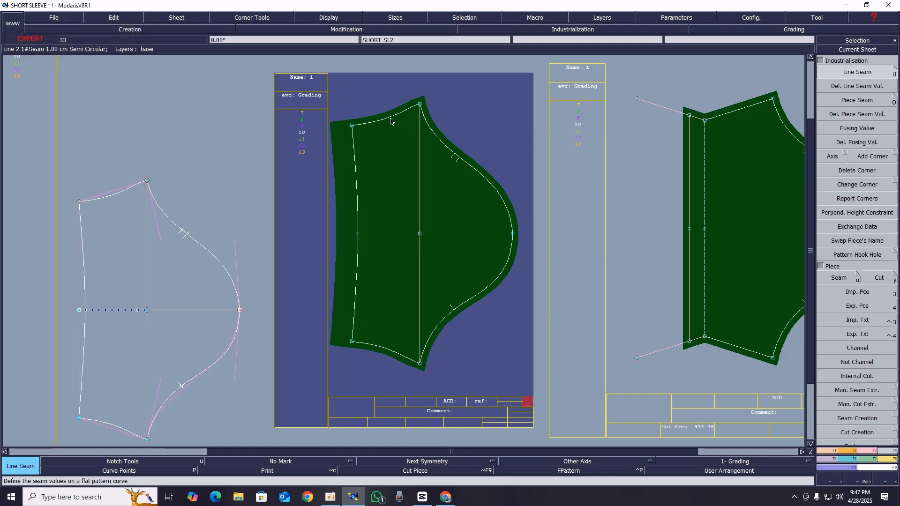
Change the upper hem corner of the new sleeve piece to Previous Symmetry
key("Return")
left_click_drag(301, 91, 499, 199)
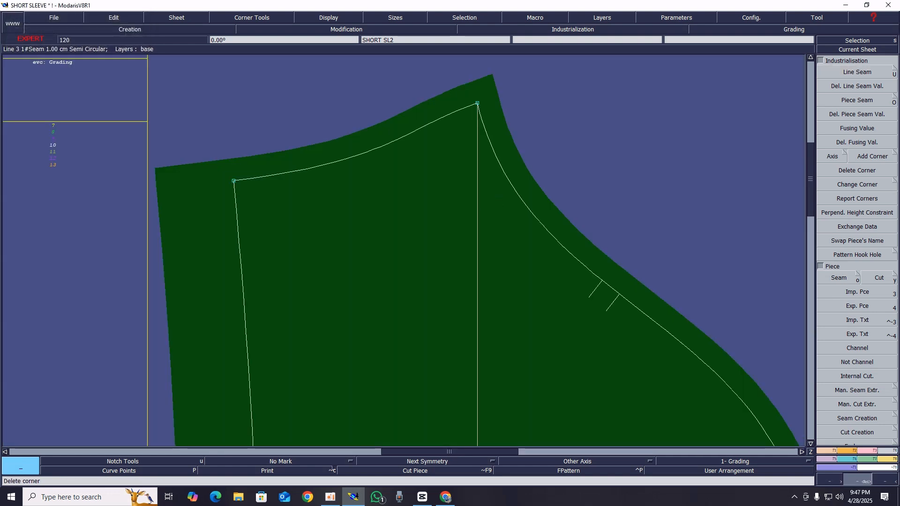
left_click(895, 153)
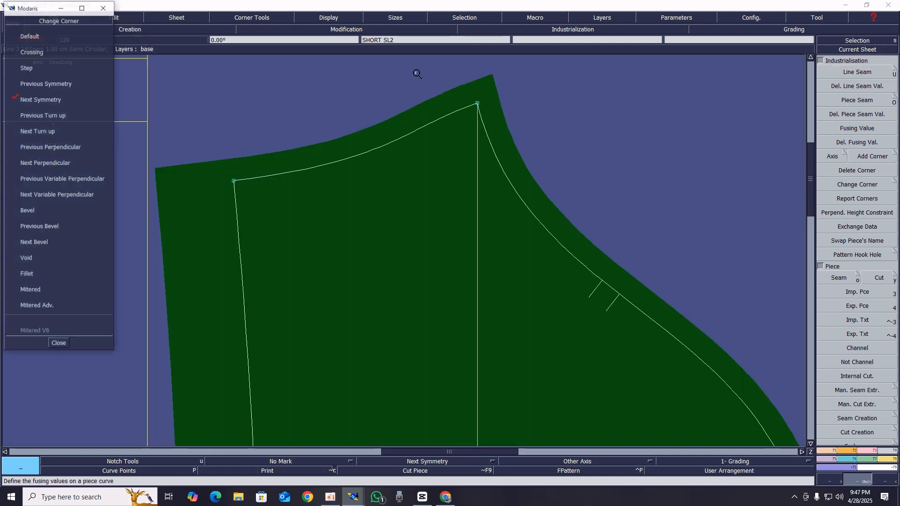
left_click(26, 84)
left_click(234, 183)
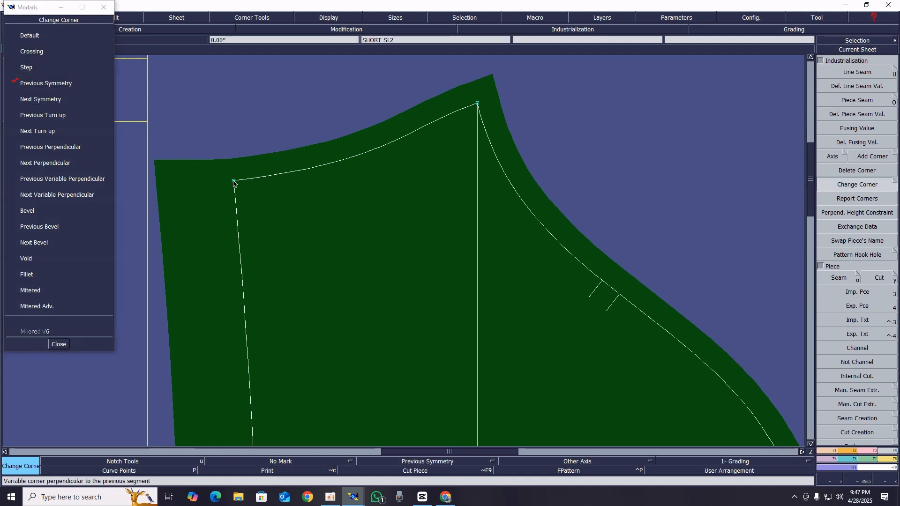
Change the lower hem corner of the new sleeve piece to Next Symmetry
key("Home")
key("Return")
left_click_drag(306, 305, 443, 386)
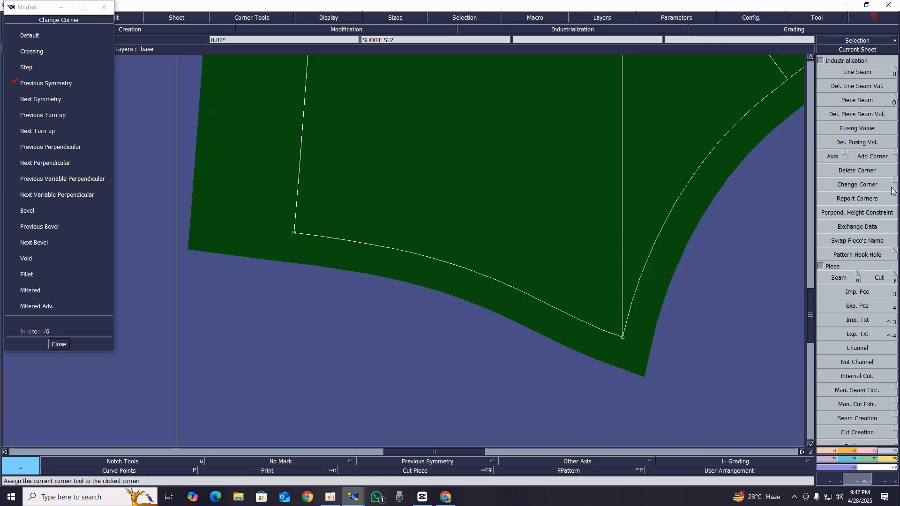
left_click(895, 154)
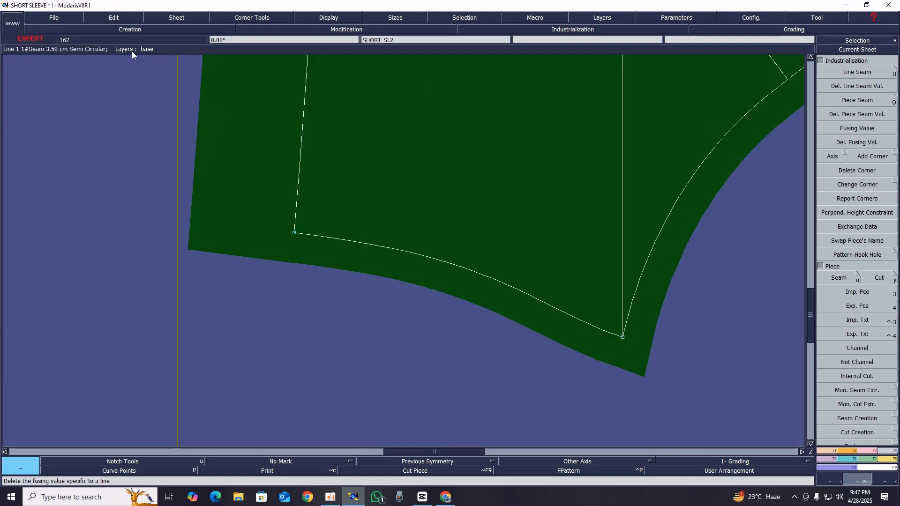
left_click(894, 156)
left_click(34, 100)
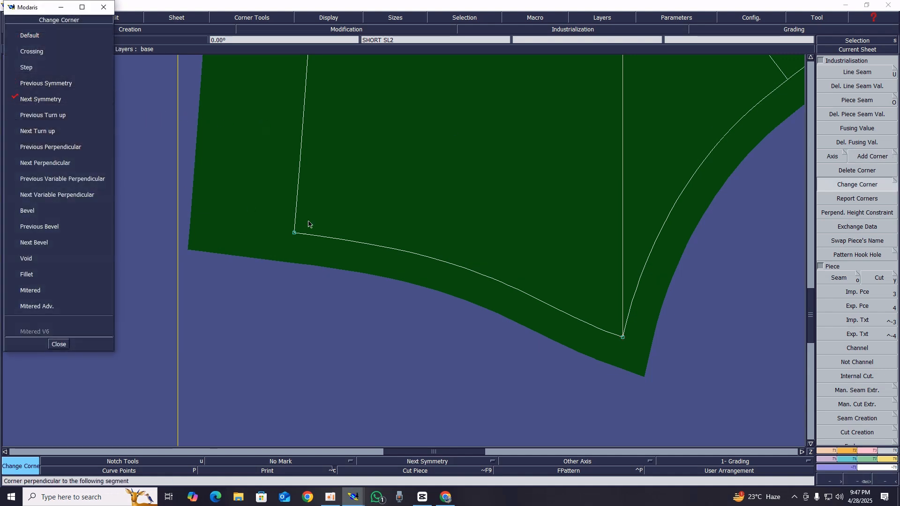
left_click(298, 232)
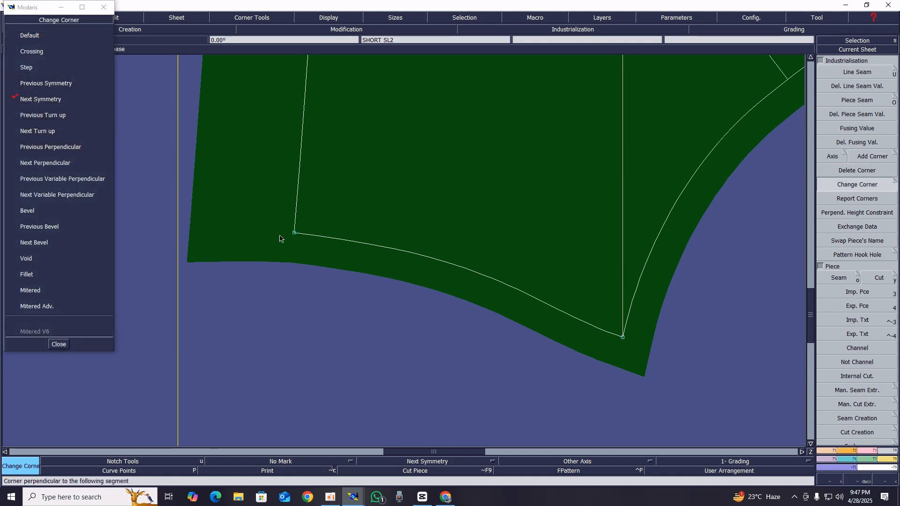
Create a parallel of the curved hem line 2.5 cm inside the new sleeve piece
left_click(56, 343)
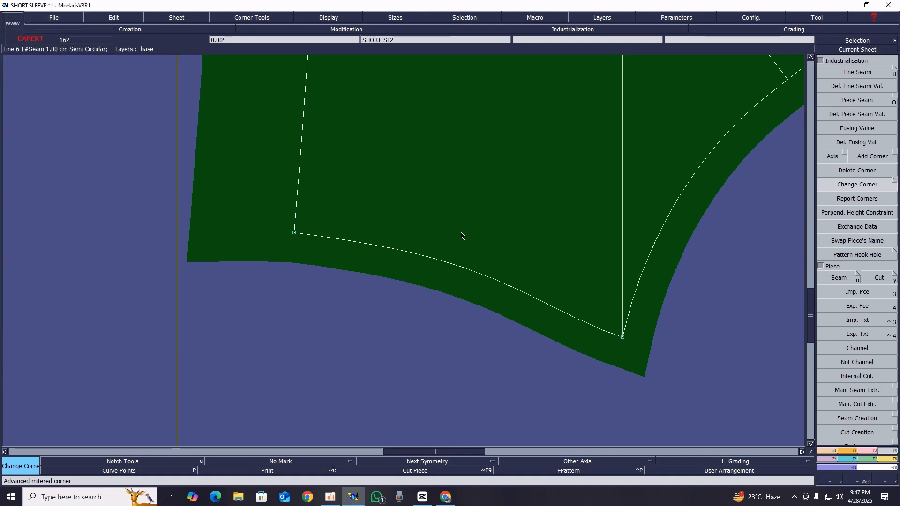
key("Home")
key("Return")
left_click_drag(282, 72, 556, 398)
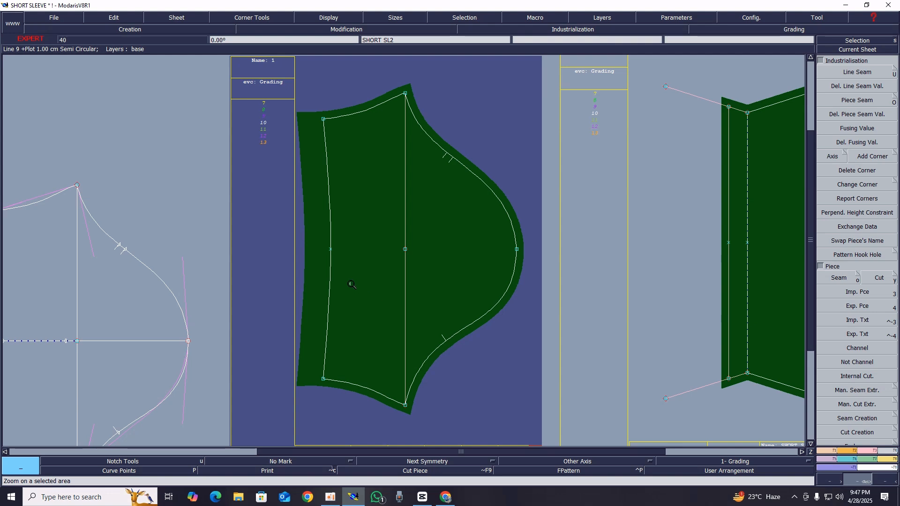
key("s")
key("shift+s")
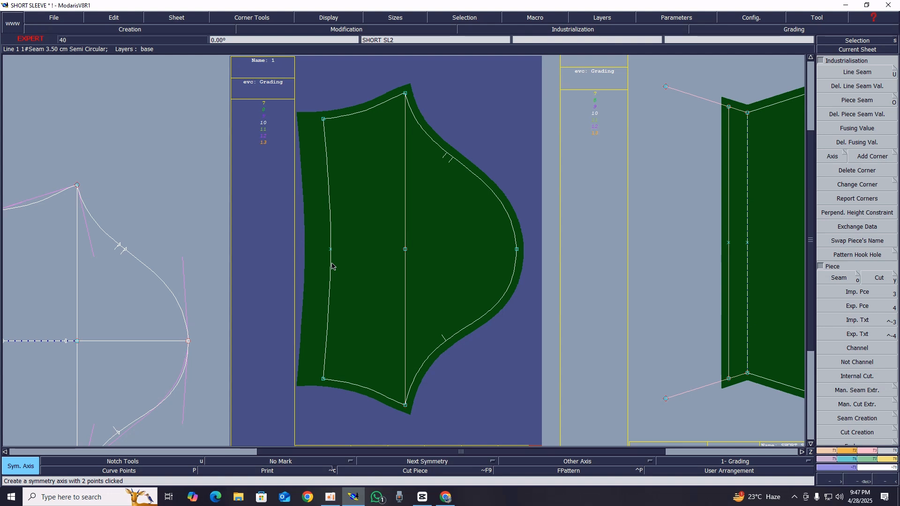
key("p")
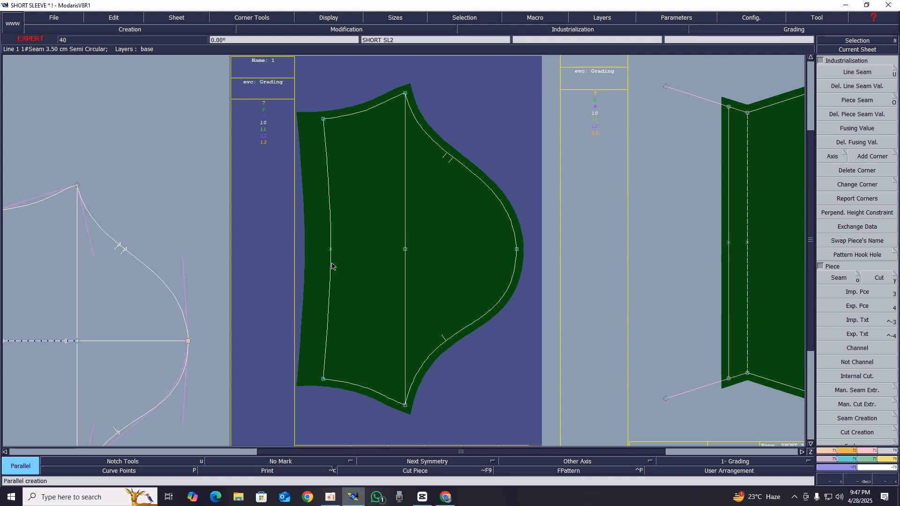
left_click(332, 266)
type("2.50")
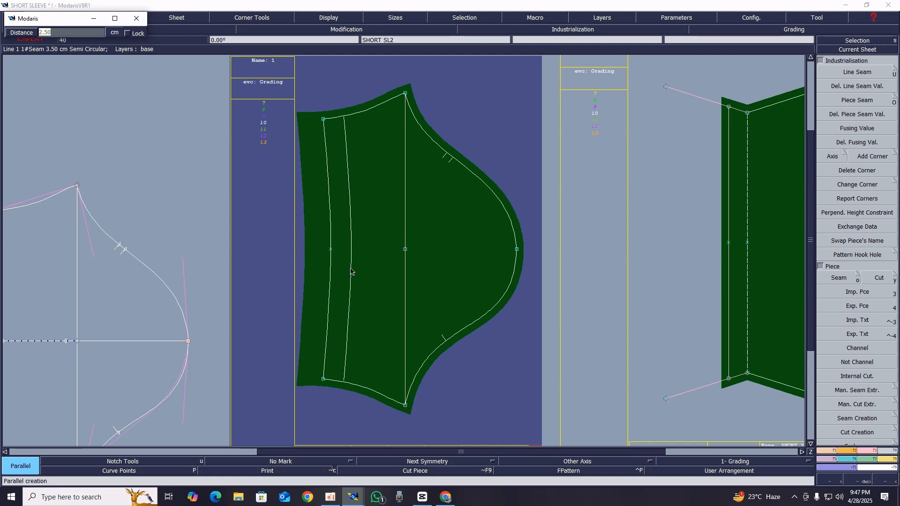
type("5")
key("Return")
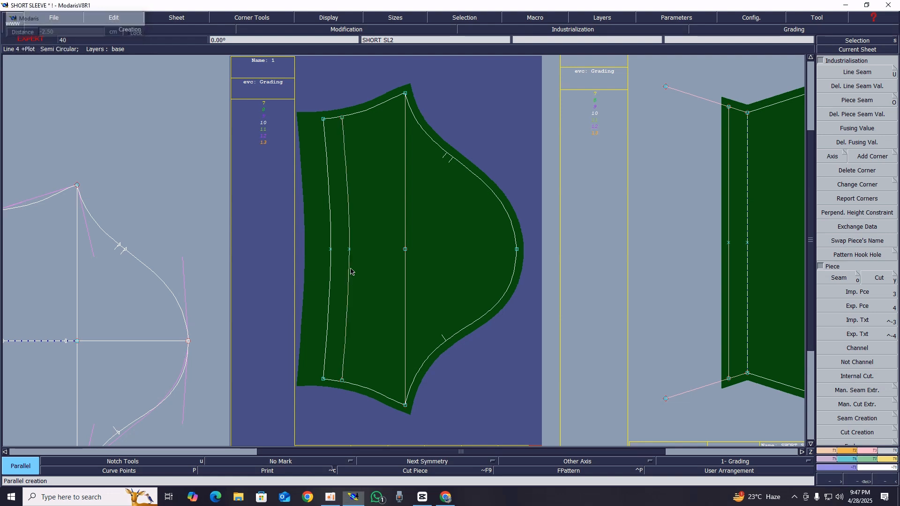
Adjust both ends of the inner parallel line to meet the upper and lower side seams
left_click(878, 466)
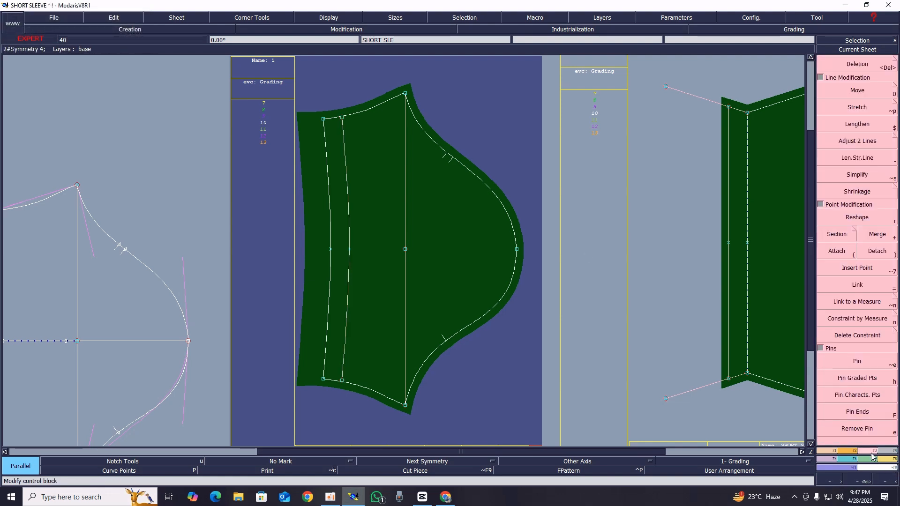
left_click(857, 141)
left_click(344, 126)
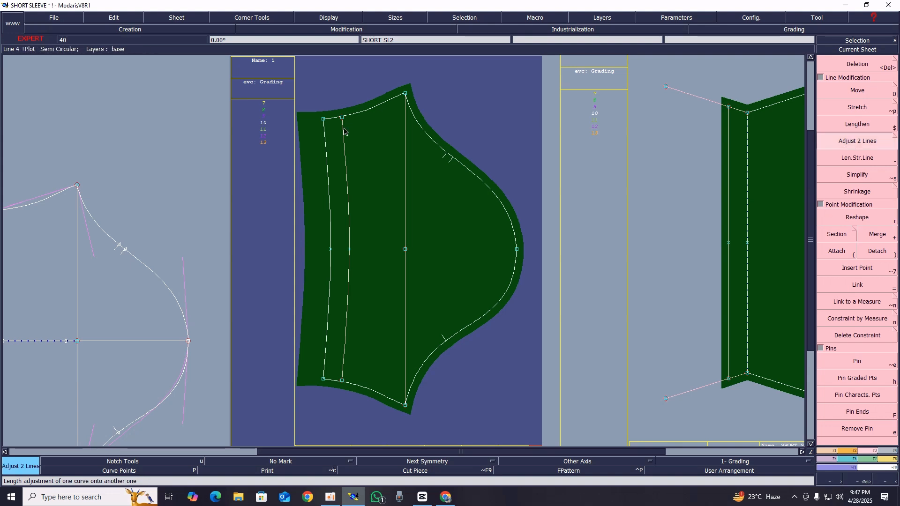
left_click(356, 114)
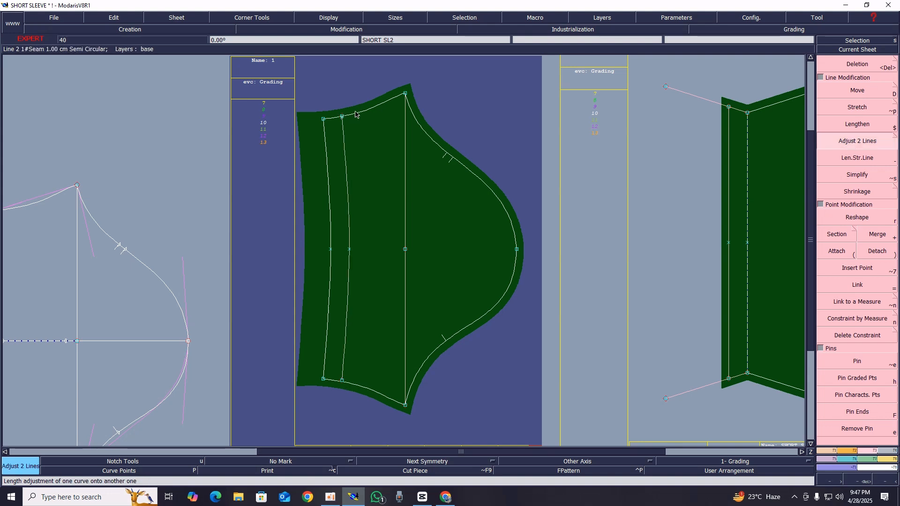
left_click(349, 384)
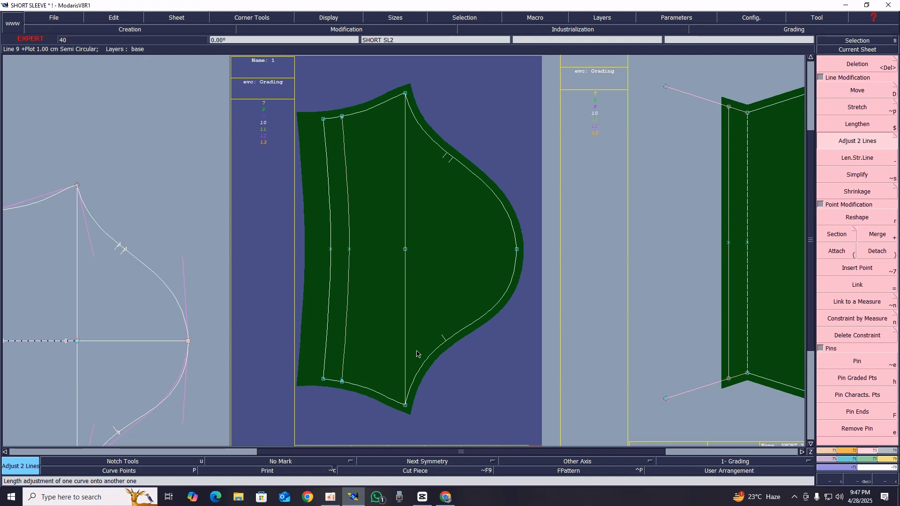
Delete the leftover points near the lower and upper ends of the inner parallel line
key("Return")
left_click_drag(378, 408, 289, 347)
key("Delete")
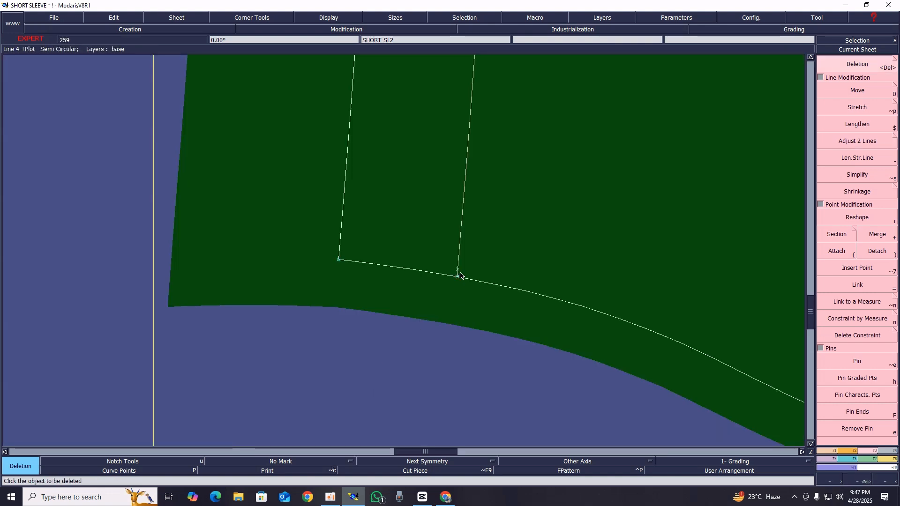
key("Home")
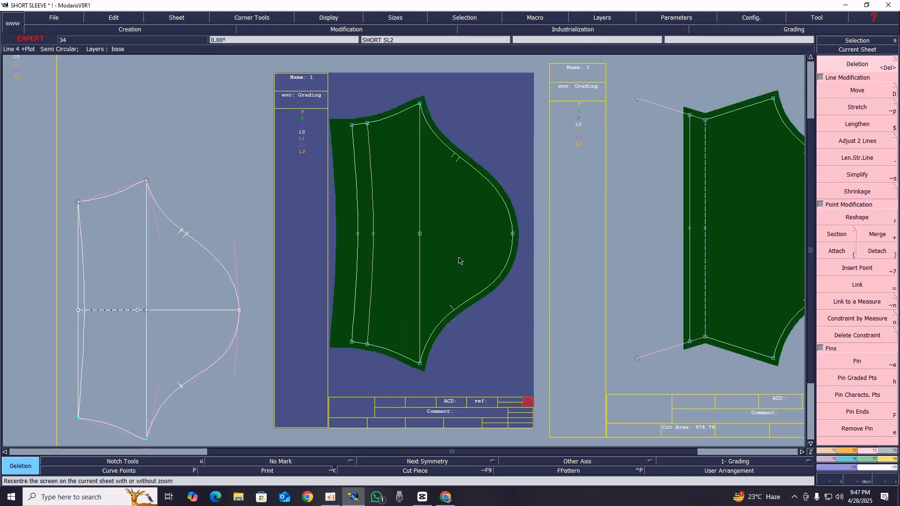
key("Return")
left_click_drag(404, 151, 339, 101)
key("Delete")
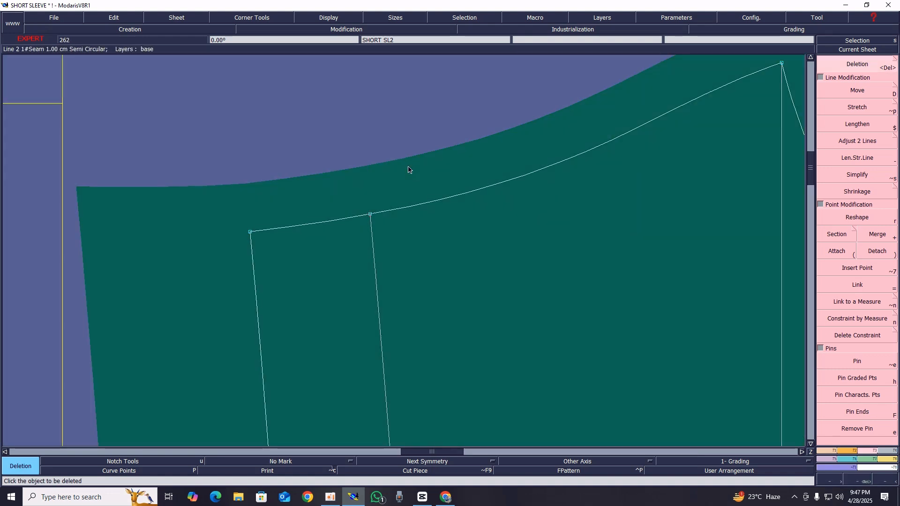
Create another parallel from the inner hem line so that it lies 2.5 cm outside the curved hem
key("Home")
key("Return")
left_click_drag(300, 106, 500, 349)
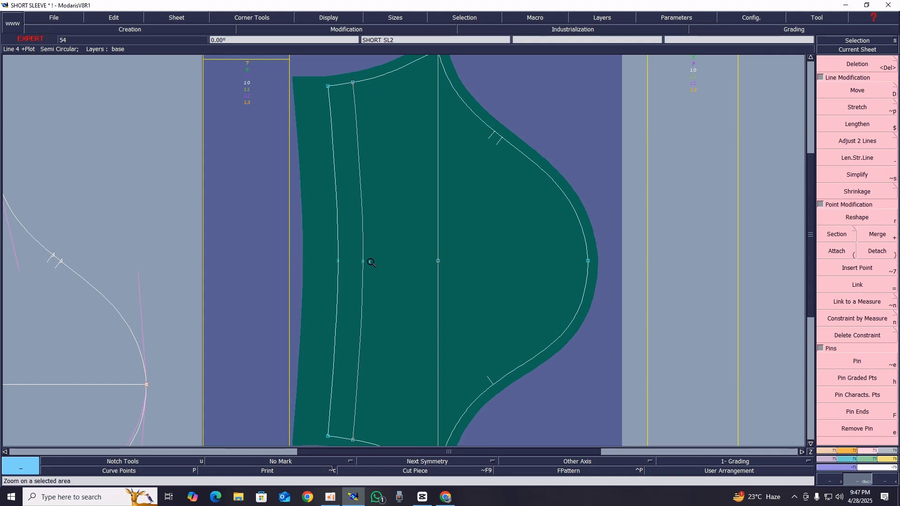
key("Return")
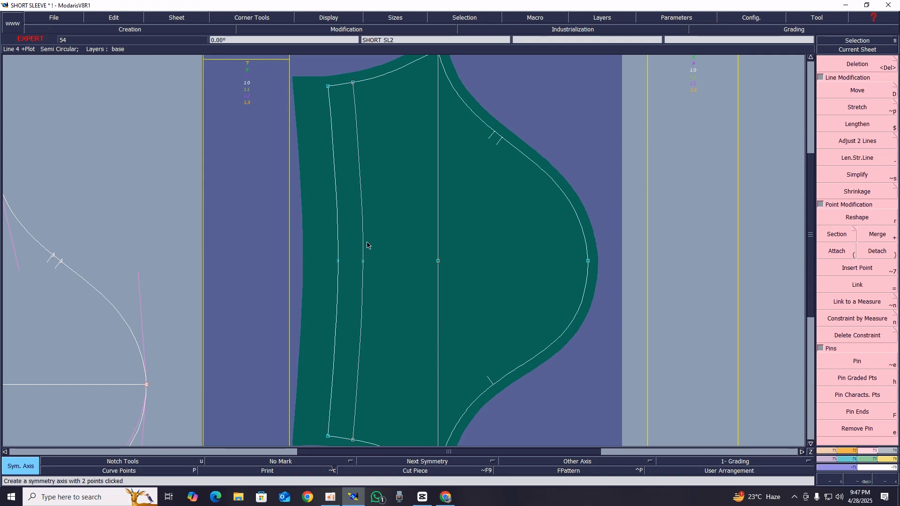
key("p")
left_click(362, 237)
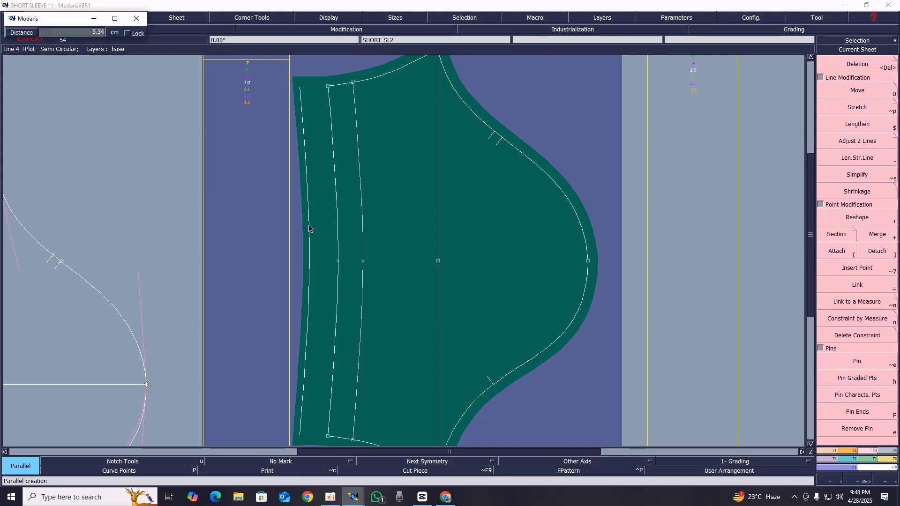
type("-2.50")
key("Return")
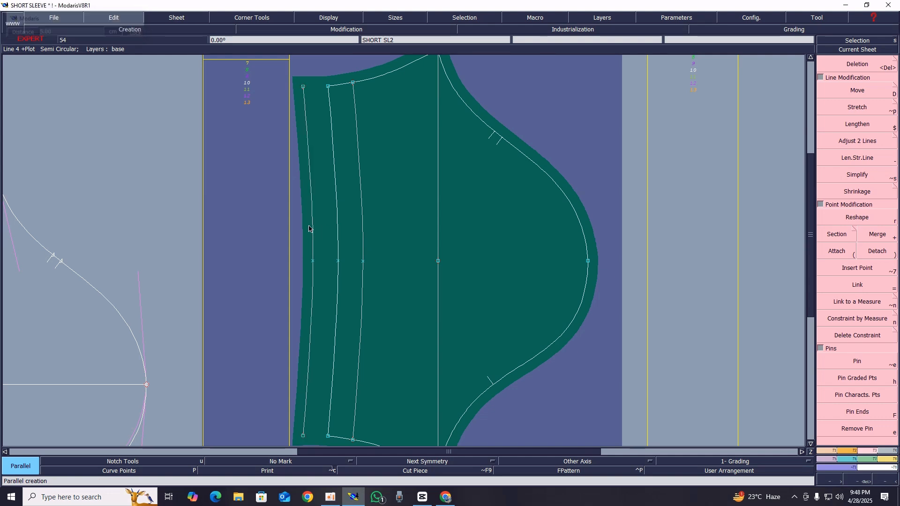
Create a straight symmetry axis through the upper and lower corner points of the curved hem
key("Home")
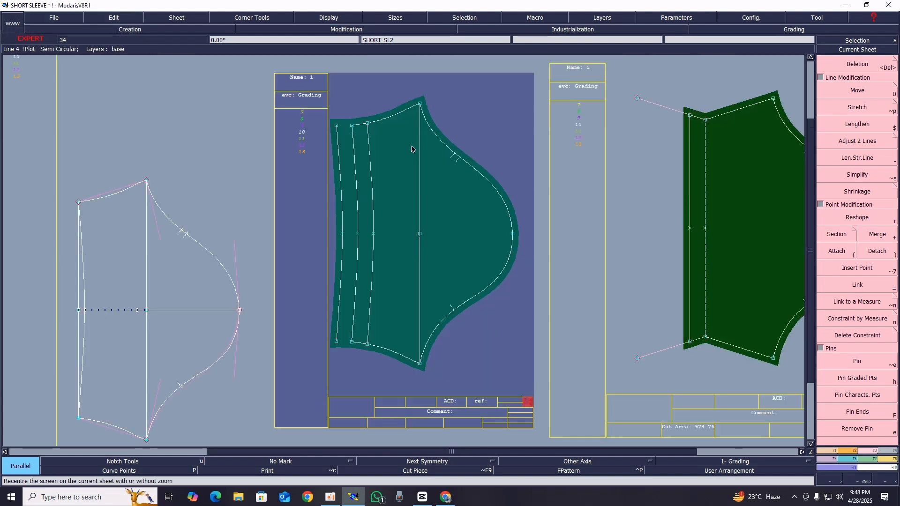
key("Return")
left_click_drag(485, 264, 547, 363)
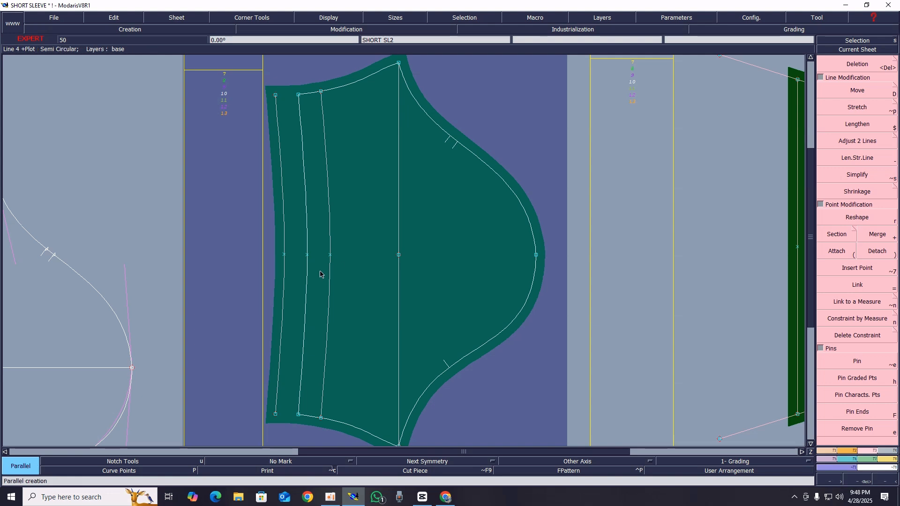
left_click(298, 97)
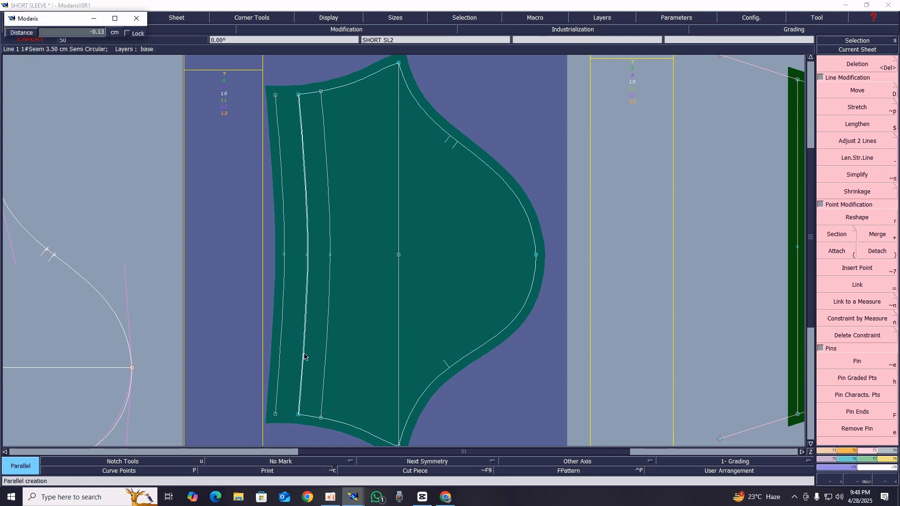
key("ctrl+z")
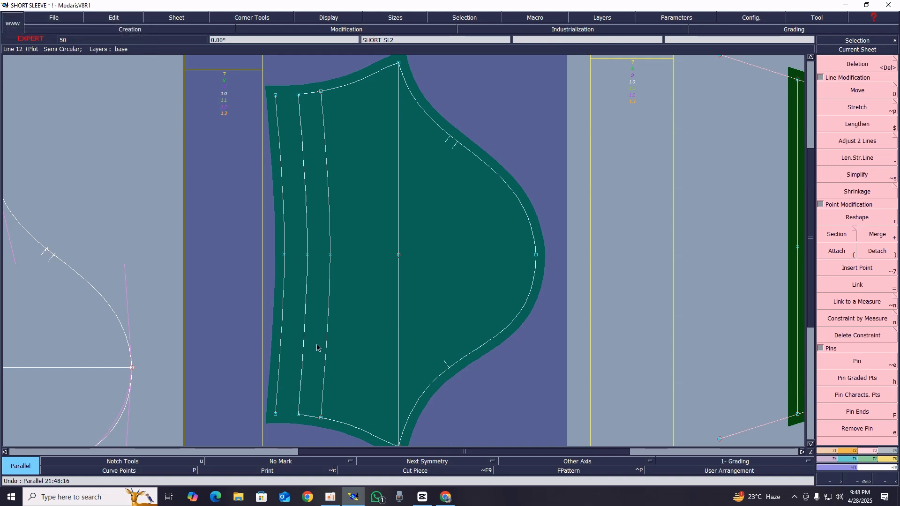
key("shift+s")
left_click(298, 95)
left_click(300, 413)
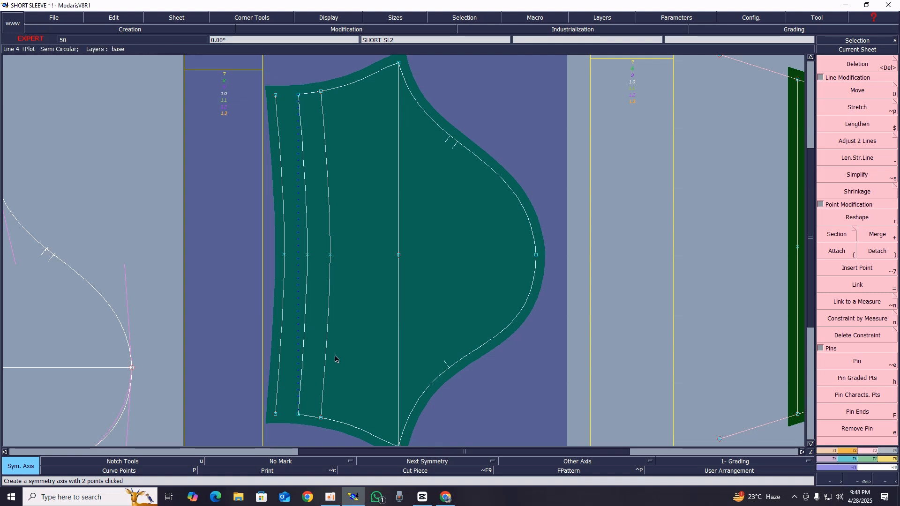
Symmetrize the upper and lower side seam curves across the hem axis
key("shift+x")
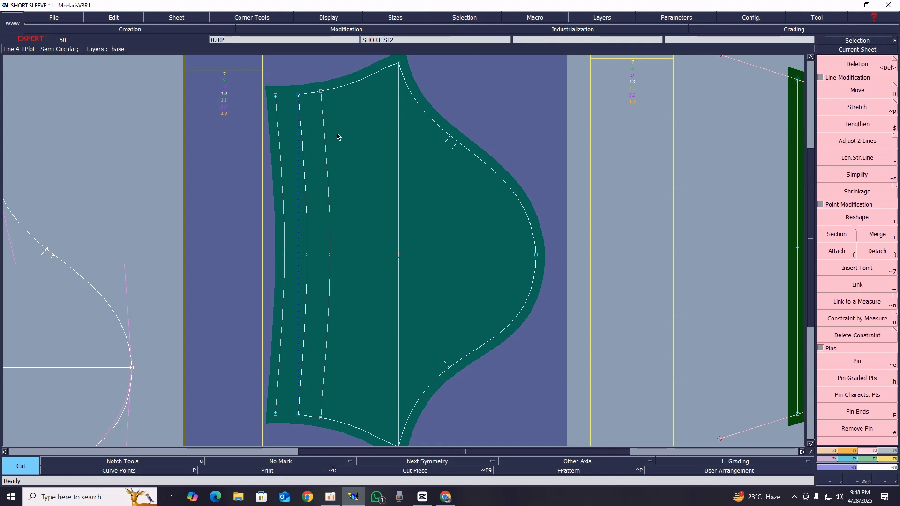
key("y")
left_click(328, 92)
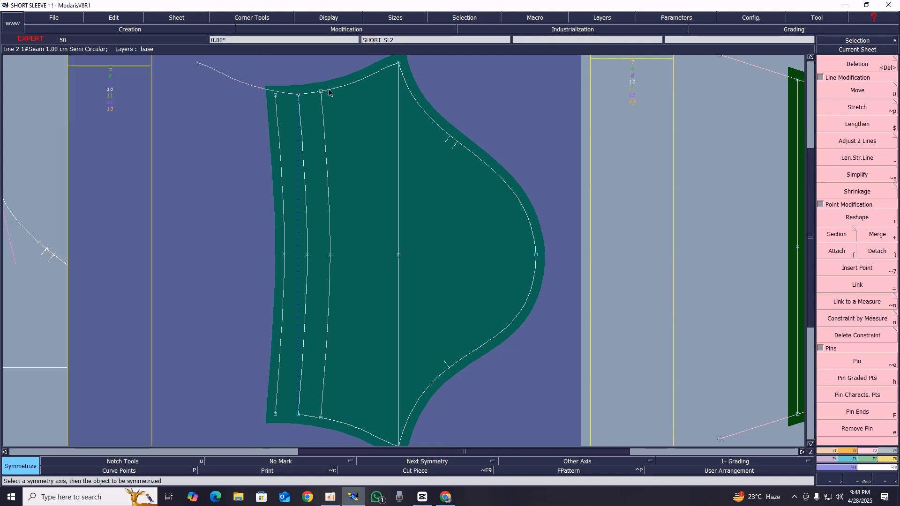
left_click(309, 419)
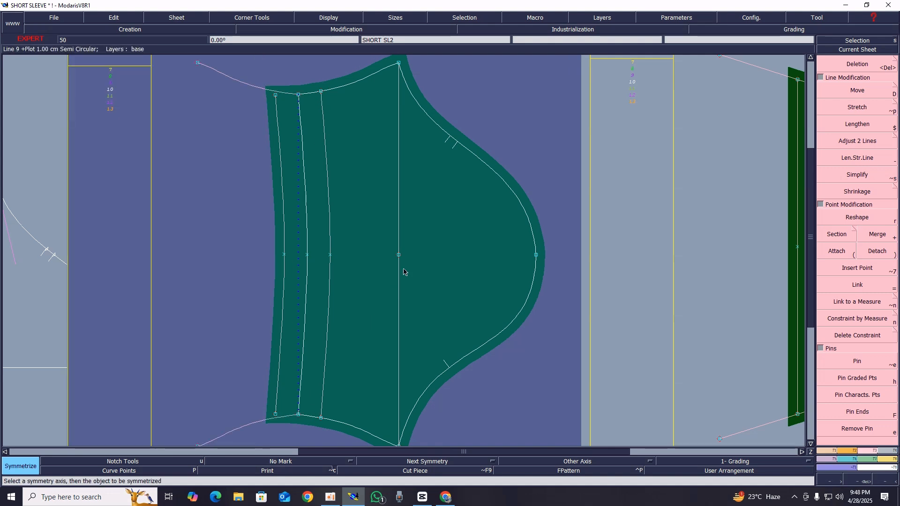
Extend the upper end of the outer parallel line to the mirrored upper side seam
key("z")
left_click_drag(235, 74, 377, 164)
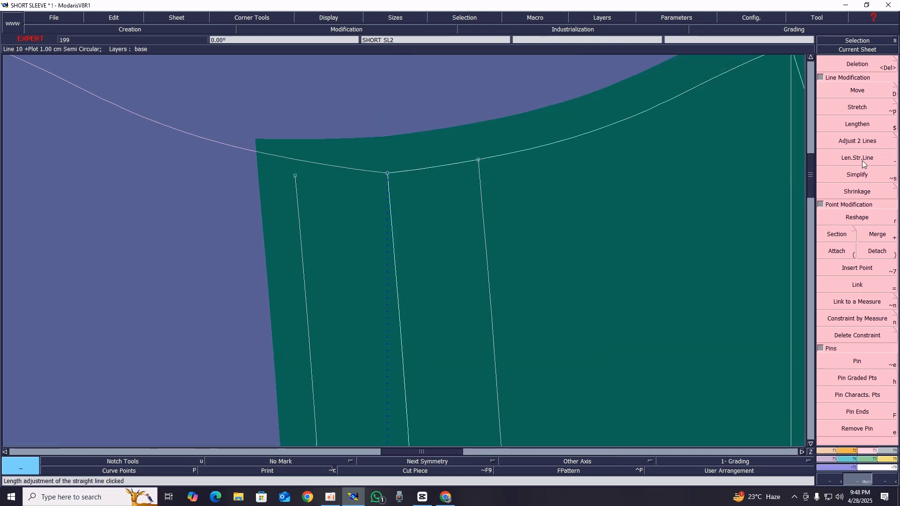
left_click(866, 143)
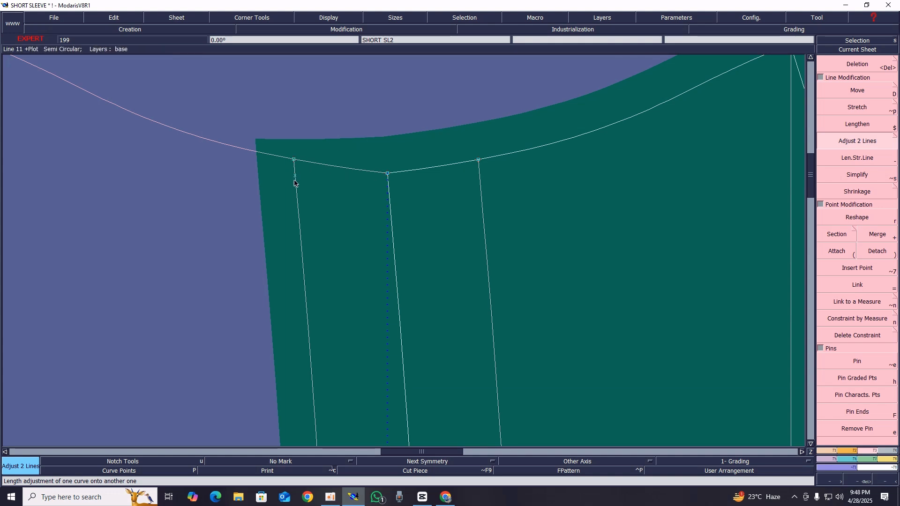
Extend the outer parallel line to the mirrored lower side seam and trim that seam back to the line
key("Home")
key("Return")
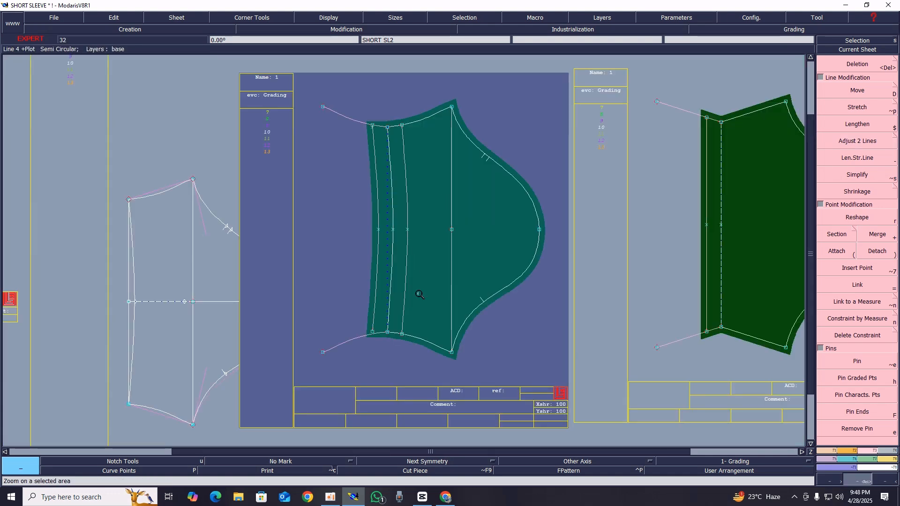
left_click_drag(324, 298, 469, 387)
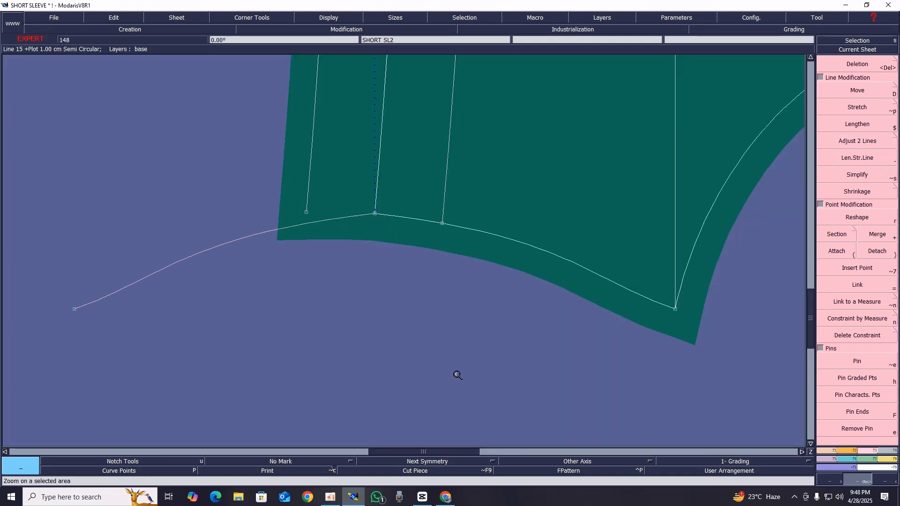
left_click(867, 145)
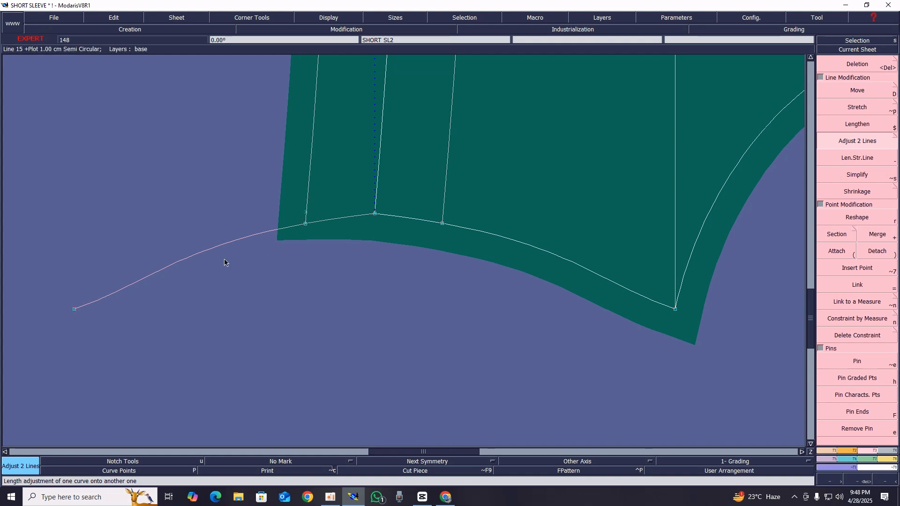
left_click(329, 219)
left_click(307, 197)
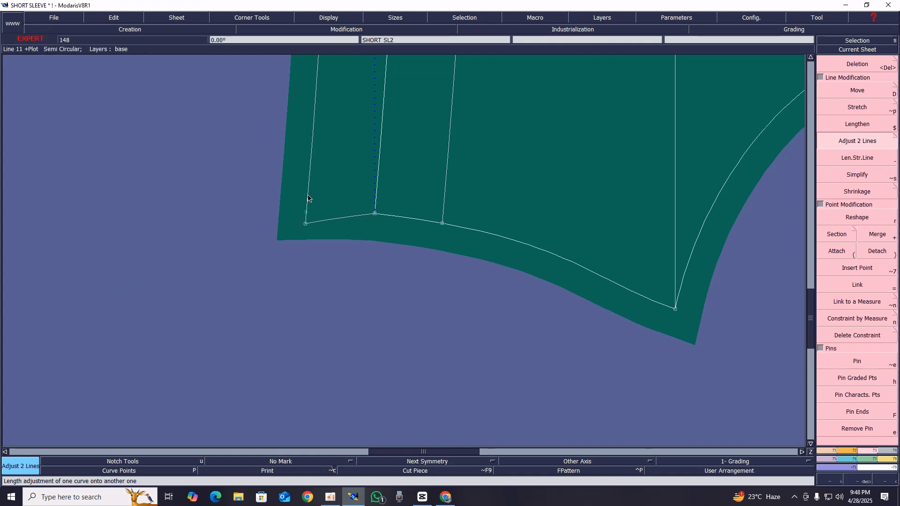
Trim the mirrored upper side seam back to the outer parallel line
key("Home")
key("Return")
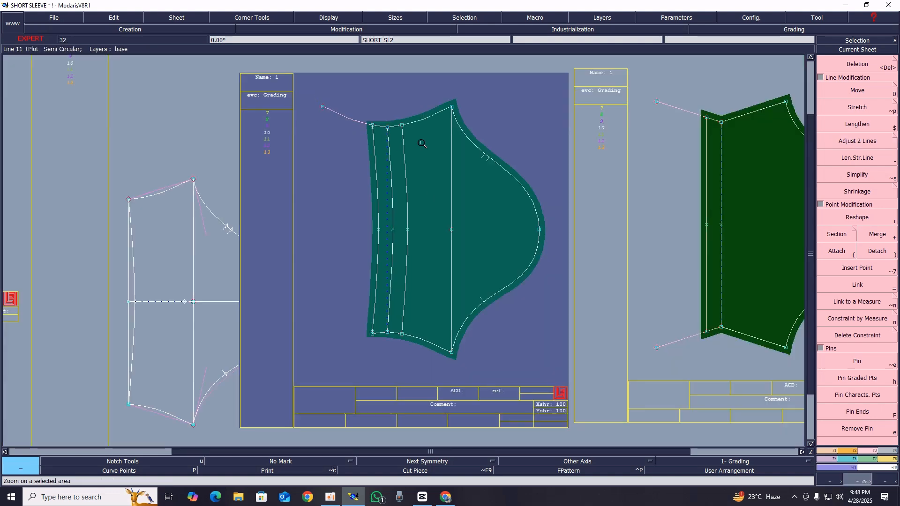
left_click_drag(305, 93, 477, 173)
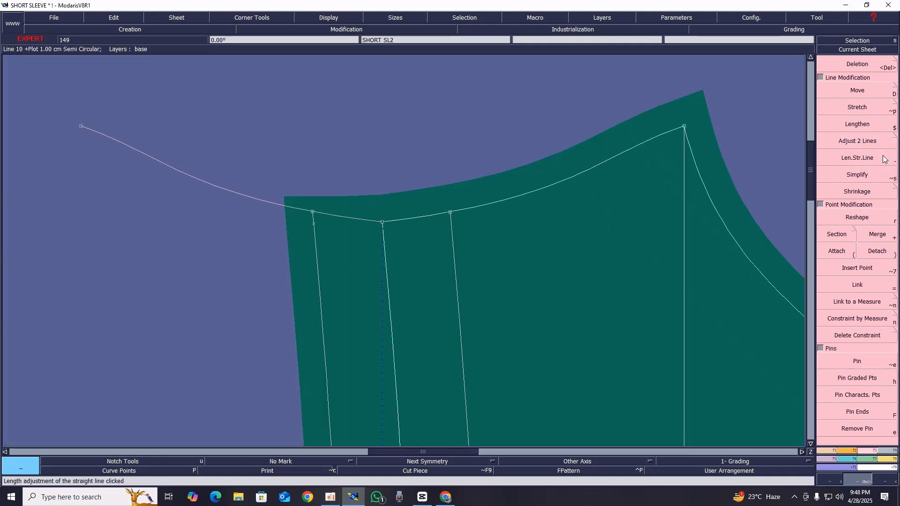
left_click(317, 213)
left_click(314, 226)
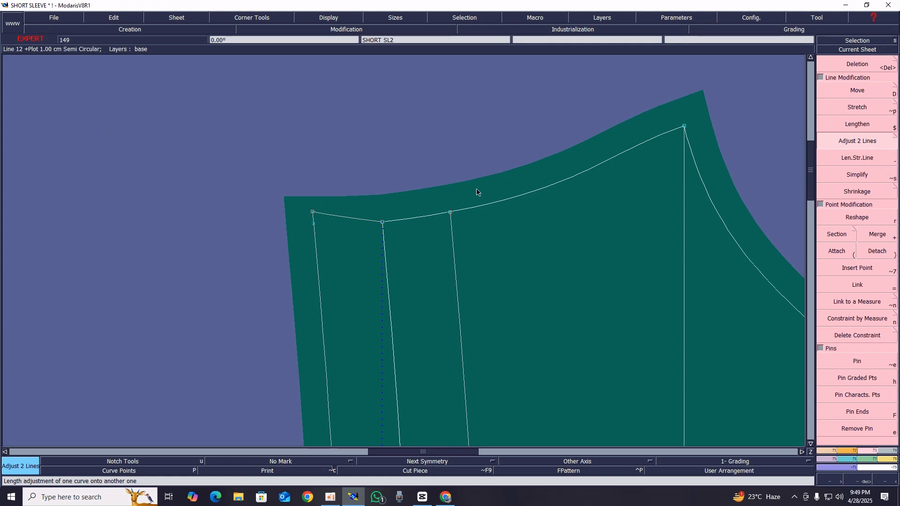
Delete the leftover point near the upper end of the outer parallel line
key("Return")
left_click_drag(333, 99, 464, 177)
left_click(275, 197)
key("Home")
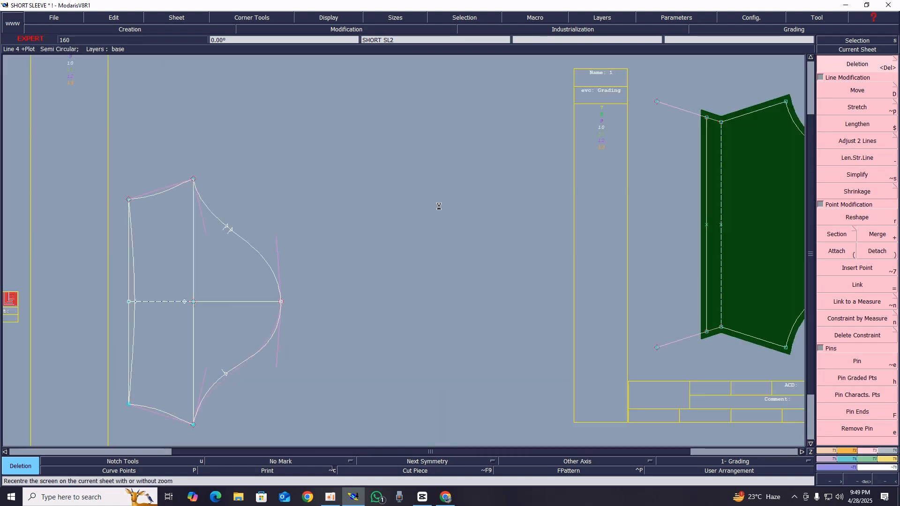
key("Return")
left_click_drag(345, 103, 489, 174)
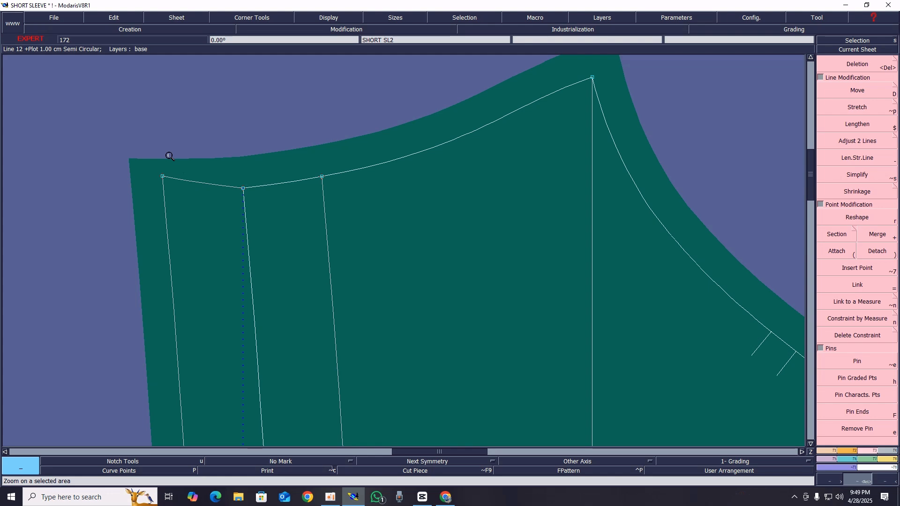
Create a new seam piece from the curved sleeve body together with its hem turn-up, and rearrange all the sheets
key("Home")
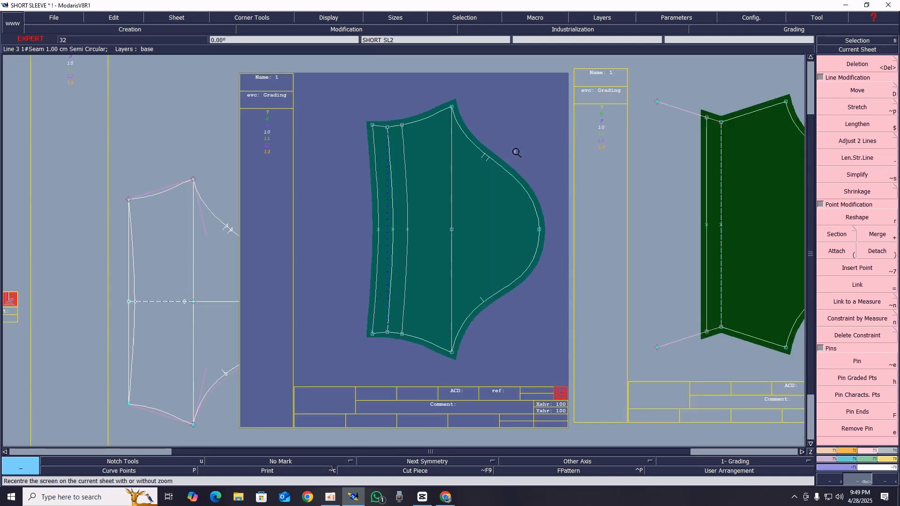
key("Return")
left_click_drag(308, 90, 590, 372)
left_click_drag(244, 60, 576, 443)
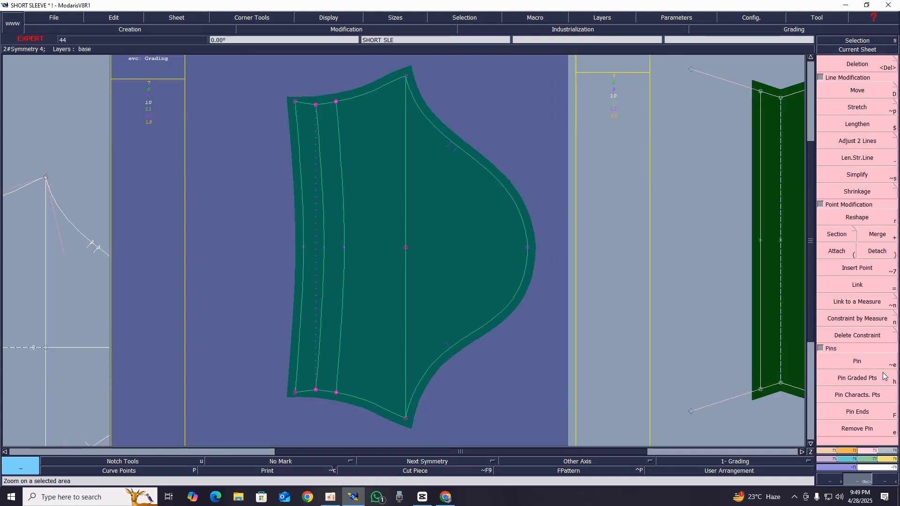
left_click(891, 455)
left_click(839, 279)
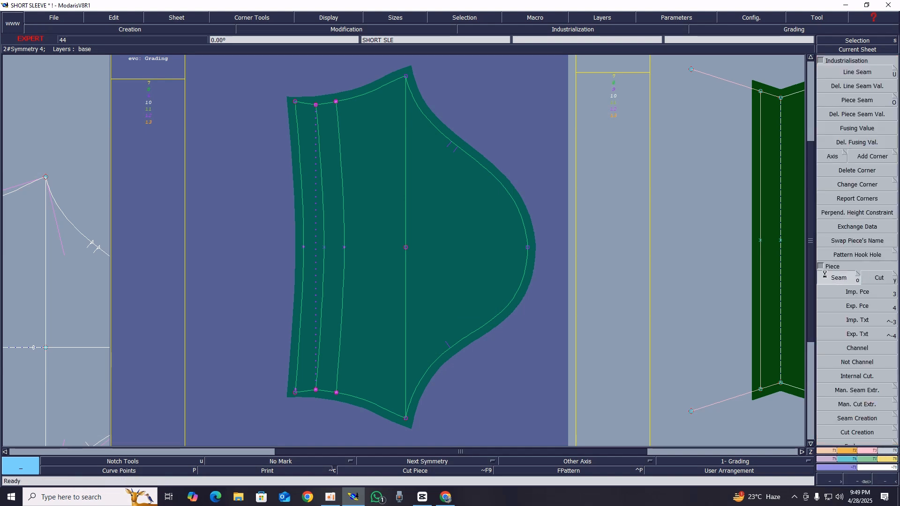
left_click(501, 218)
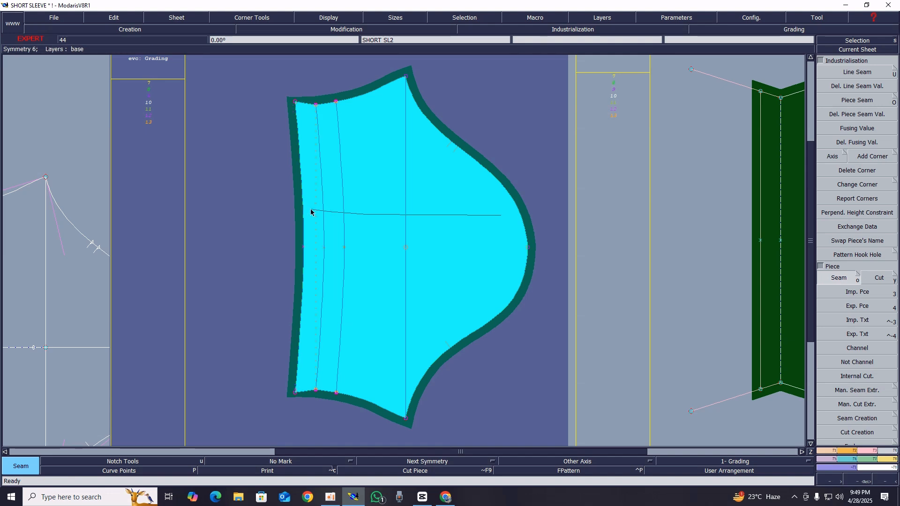
left_click(310, 212)
key("j")
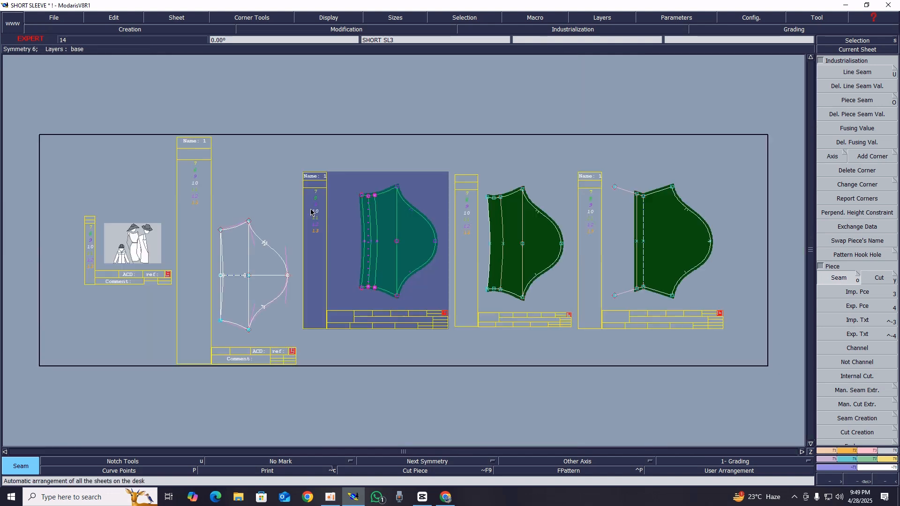
Make the new sleeve piece's sheet current and add a notch at each end of its hem fold
left_click(874, 51)
left_click(498, 202)
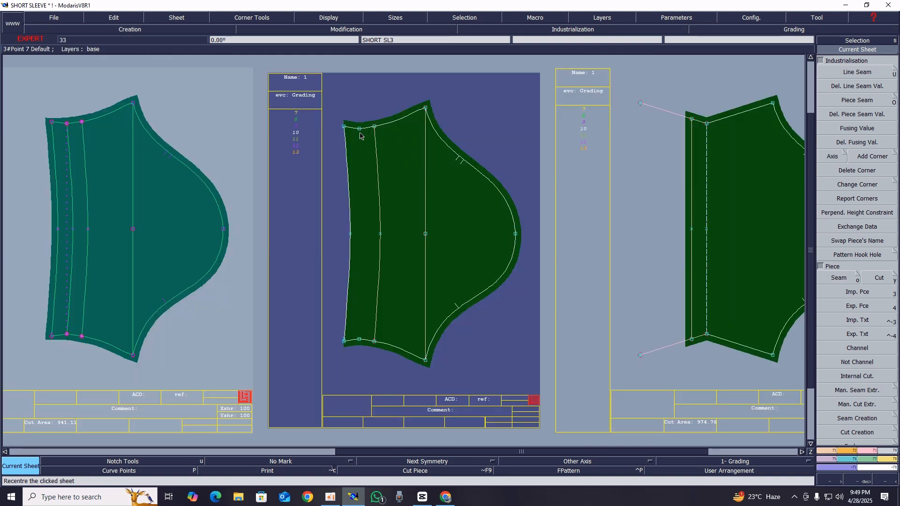
key("n")
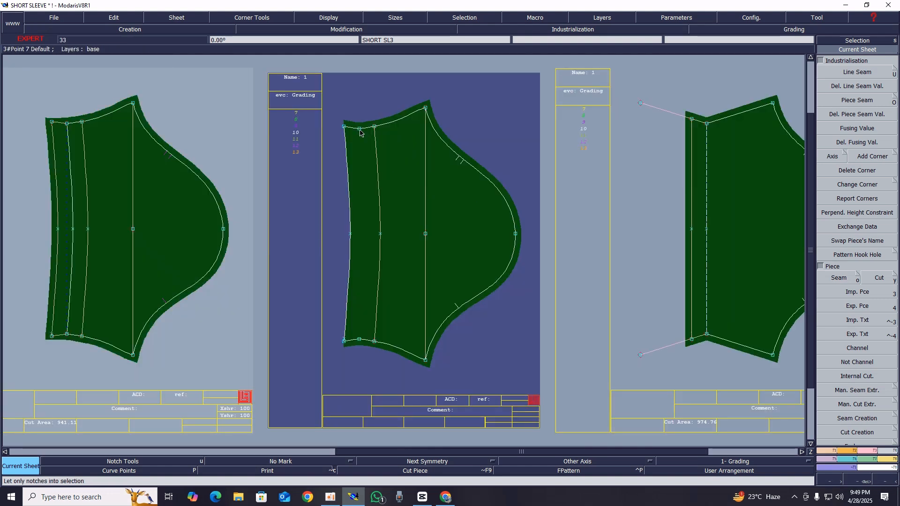
key("n")
left_click(360, 130)
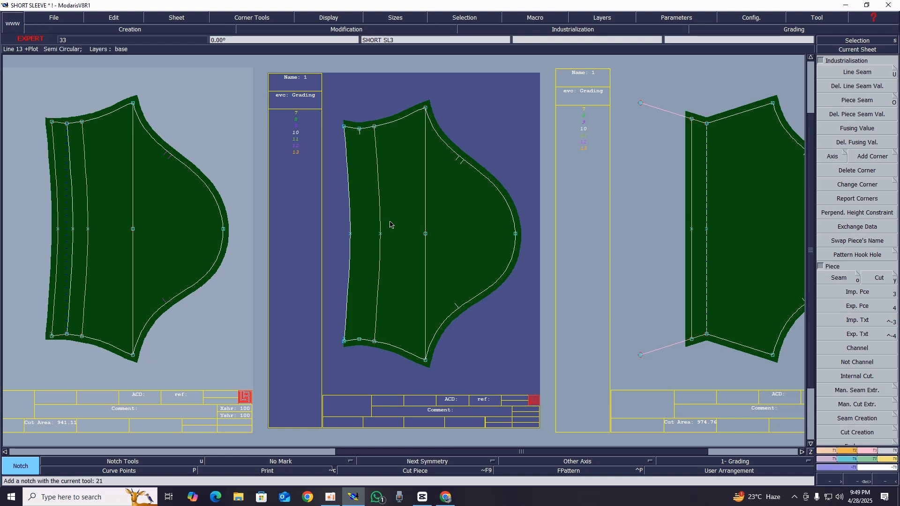
left_click(359, 338)
Create a parallel at 2.5 cm from the new piece's inner hem line to form the hem fold line
key("Delete")
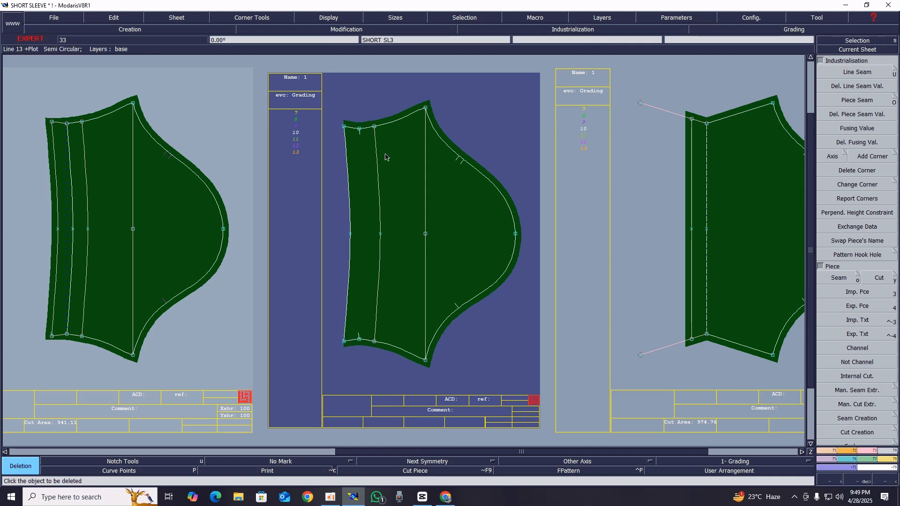
key("shift+s")
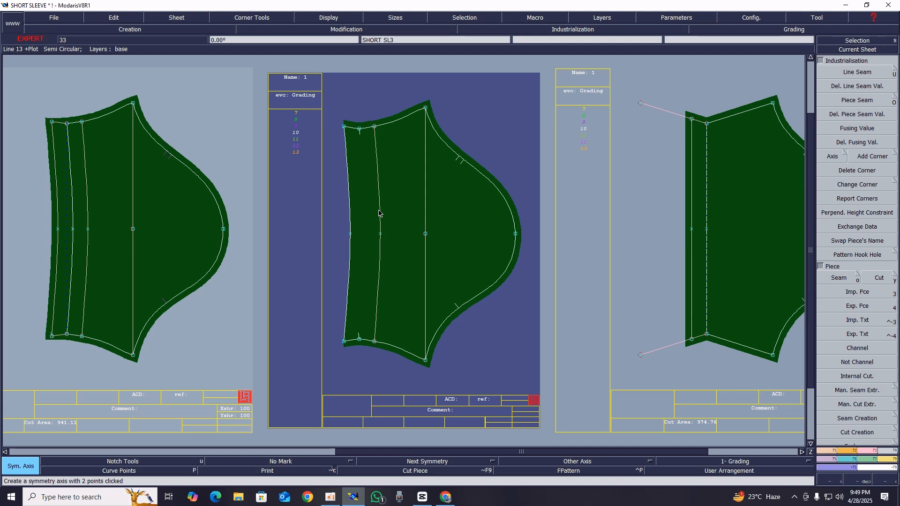
key("p")
left_click(379, 211)
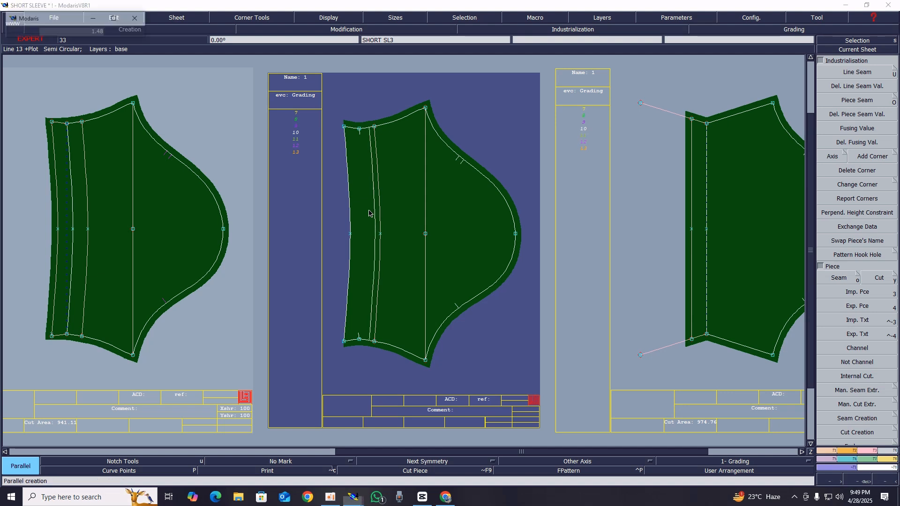
type("2.")
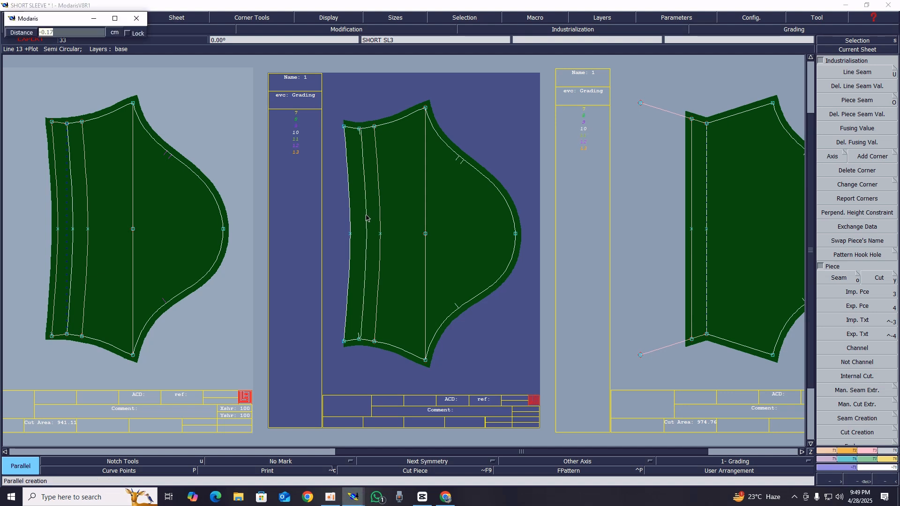
type("5")
key("Return")
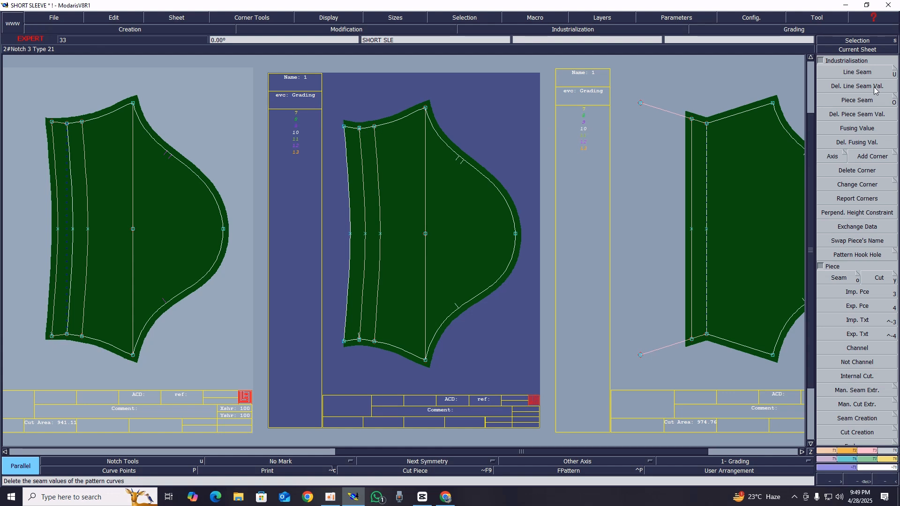
Apply a 1 cm line seam allowance to the outer hem edge of the new sleeve piece
key("u")
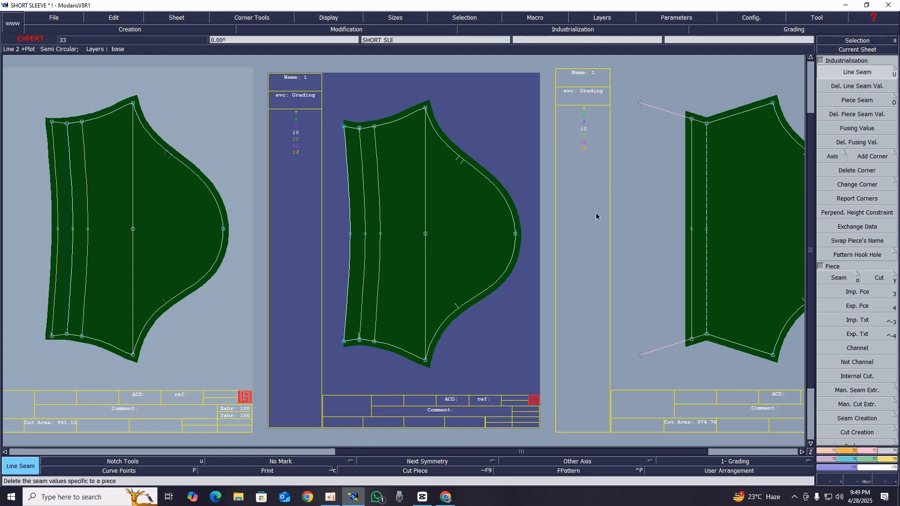
left_click(347, 208)
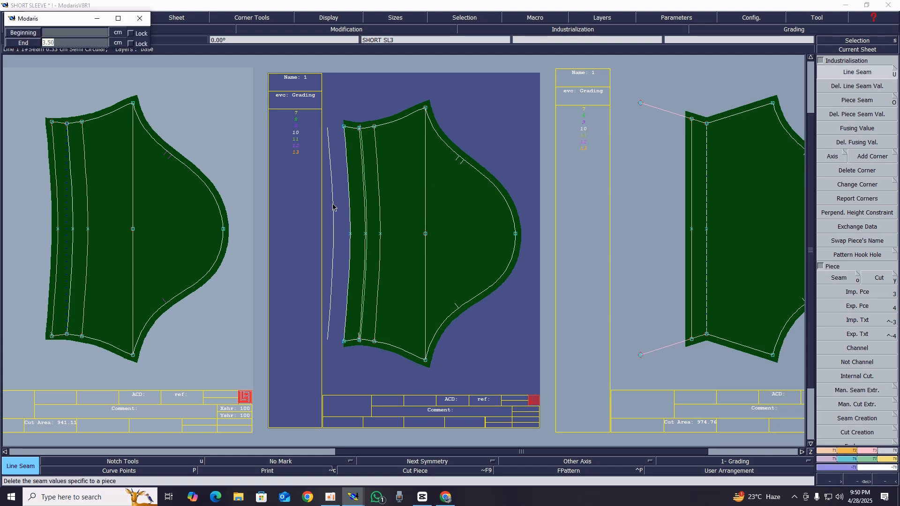
key("Return")
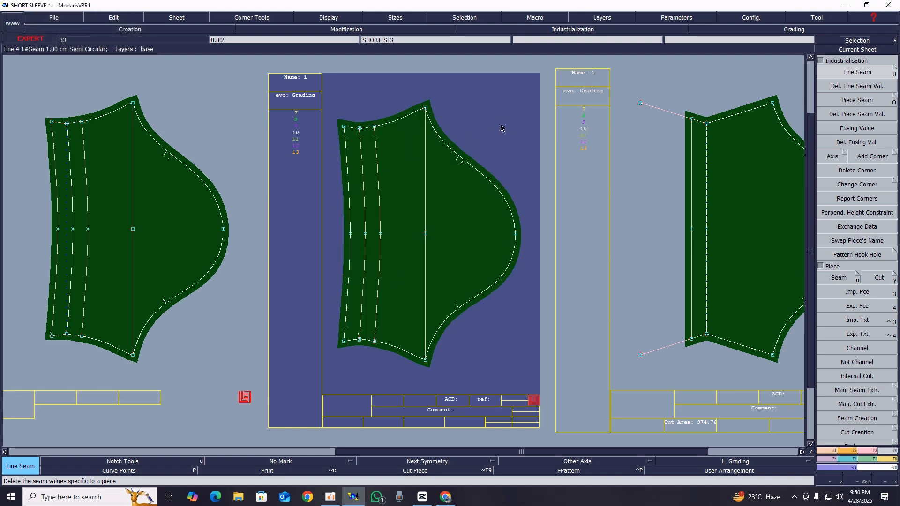
Attach the upper end of the hem fold line to the notched point on the upper side seam
key("z")
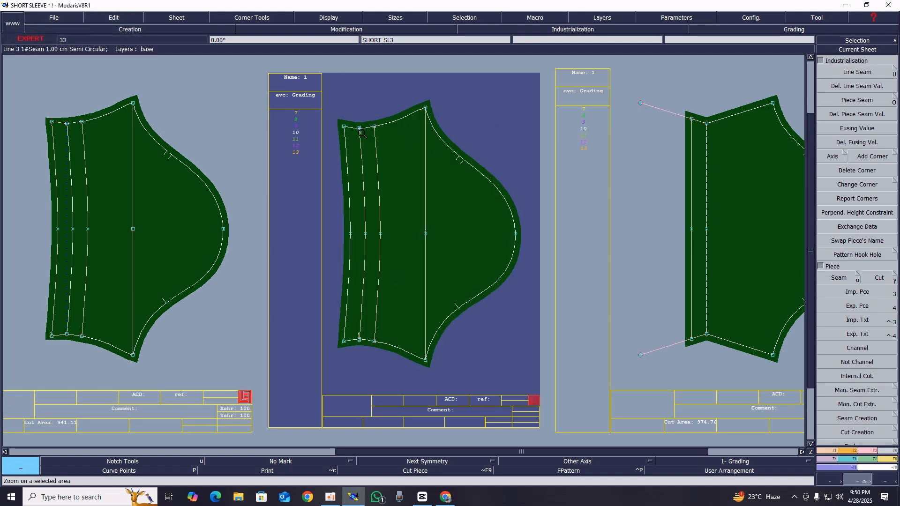
left_click_drag(321, 112, 426, 174)
left_click(828, 293)
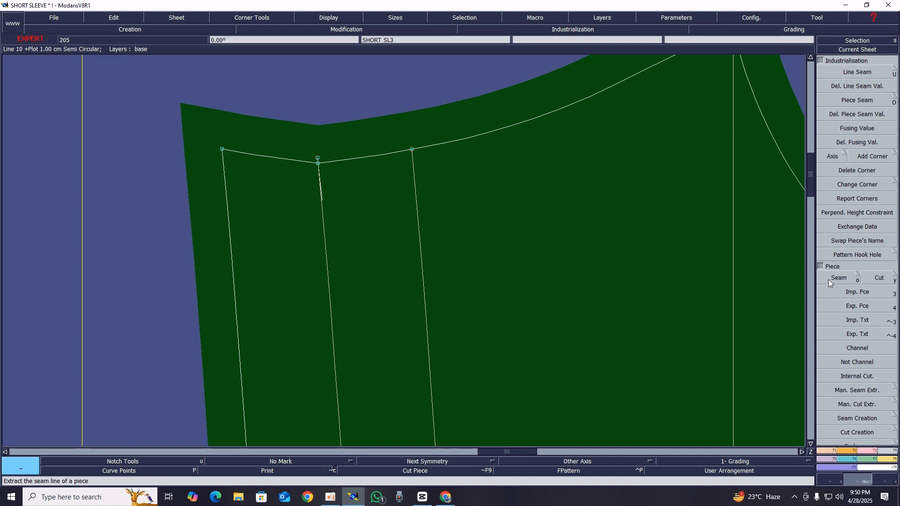
left_click(875, 452)
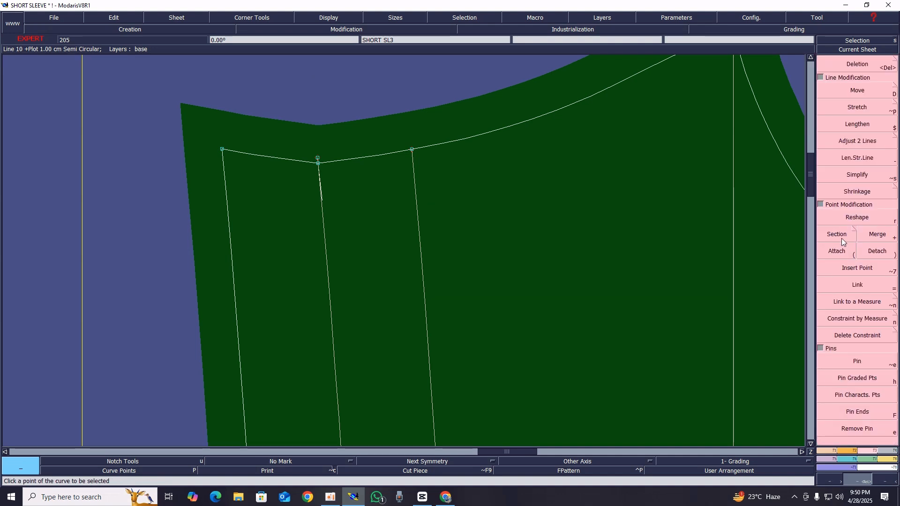
left_click(838, 233)
left_click(833, 250)
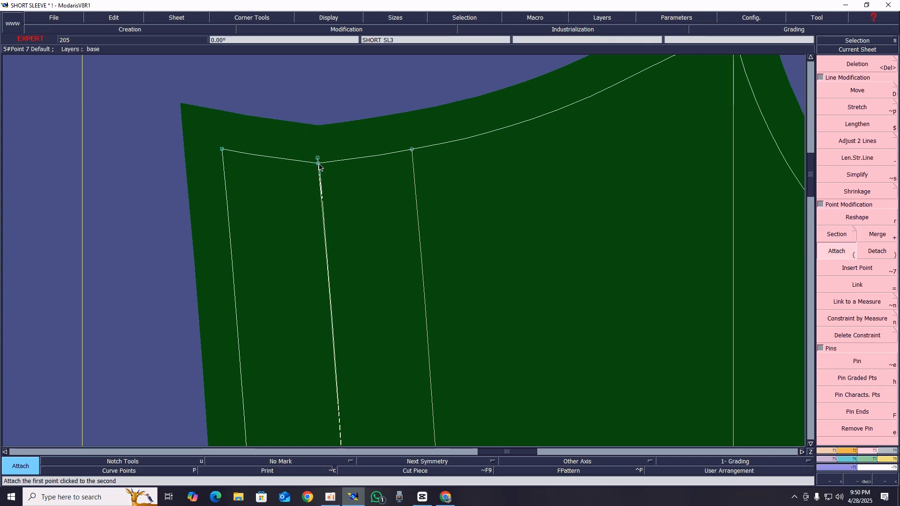
Attach the lower end of the hem fold line to the notched point on the lower side seam
key("Home")
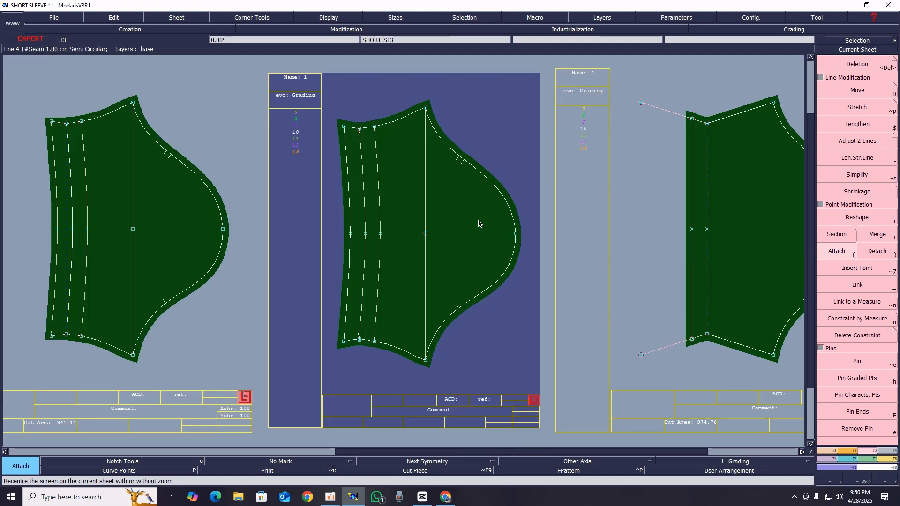
key("z")
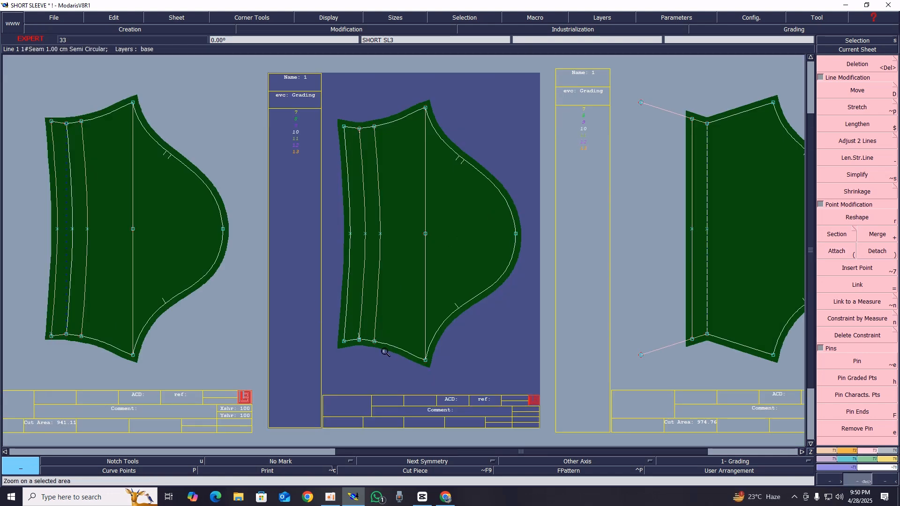
left_click_drag(303, 307, 446, 376)
left_click_drag(222, 213, 449, 322)
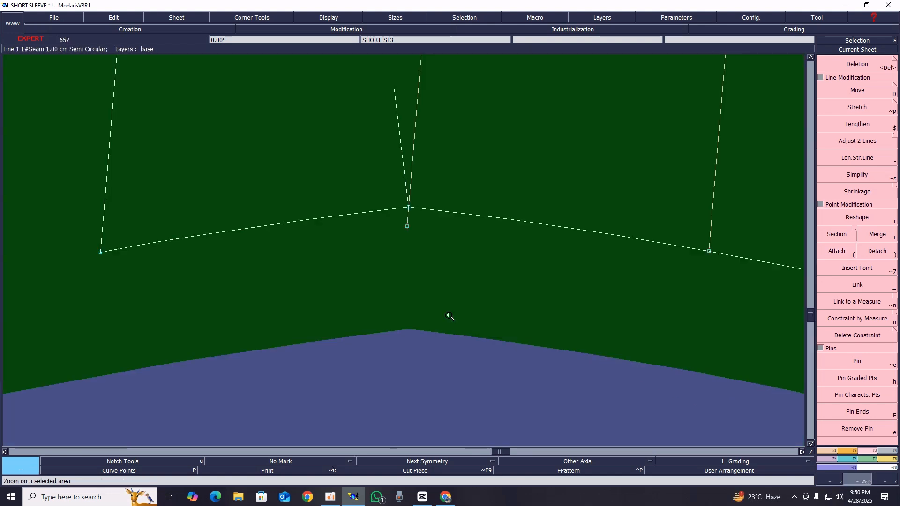
key("parenleft")
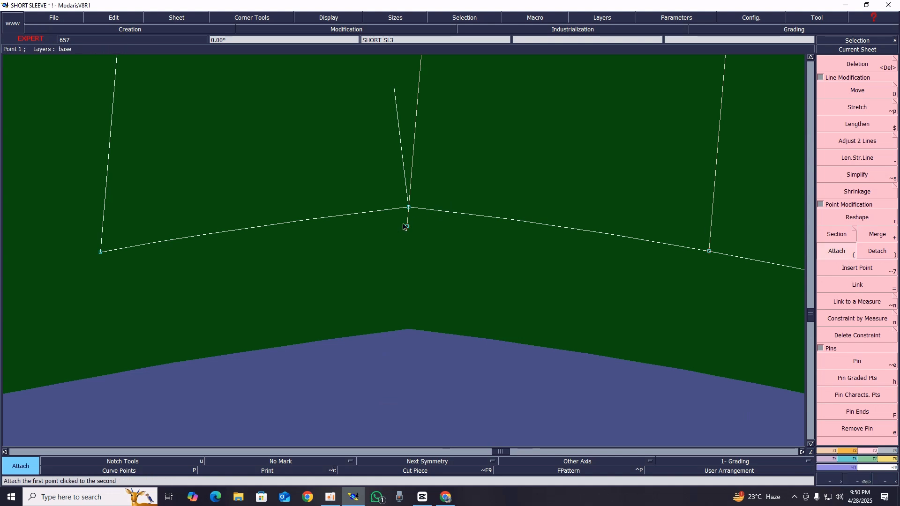
left_click(409, 206)
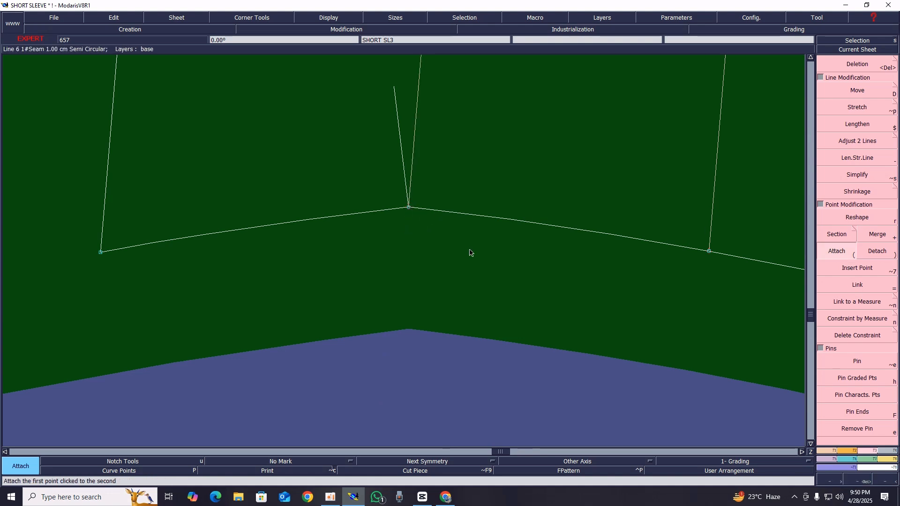
Reorient the lower hem notch so that it follows the direction of the fold line
left_click(848, 450)
left_click(853, 92)
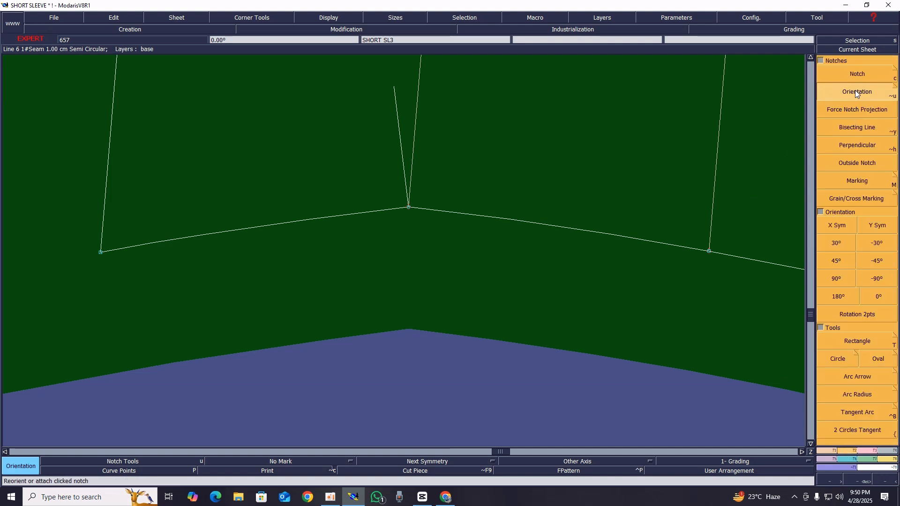
left_click(414, 181)
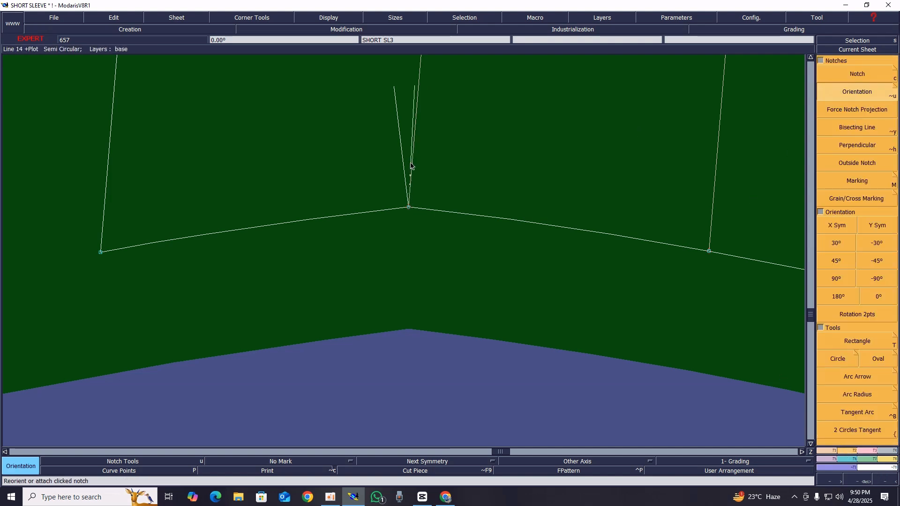
key("Home")
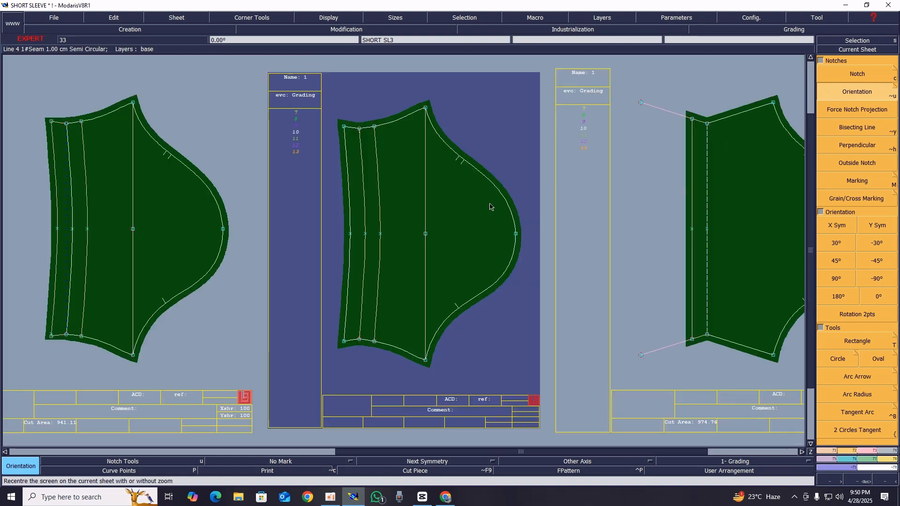
Try to marry the new sleeve piece onto the earlier curved sleeve at their cap points, and undo the marriage
key("Return")
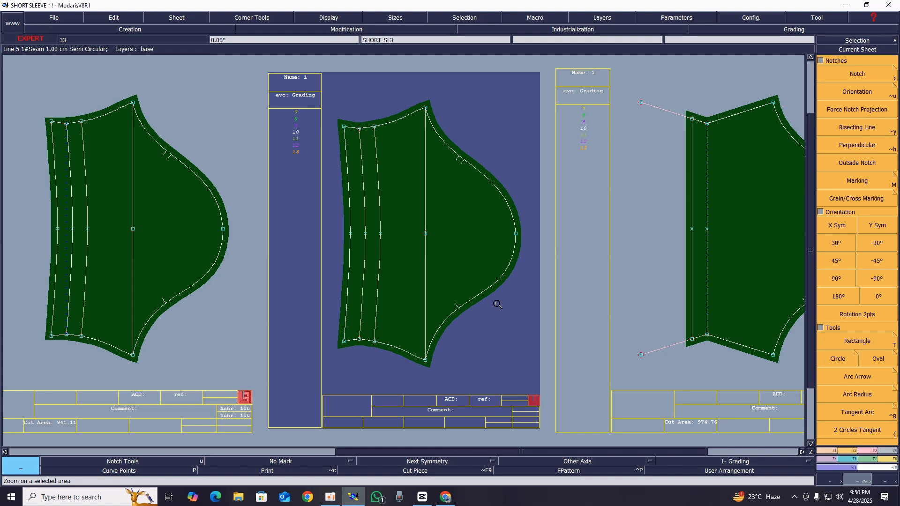
key("shift+b")
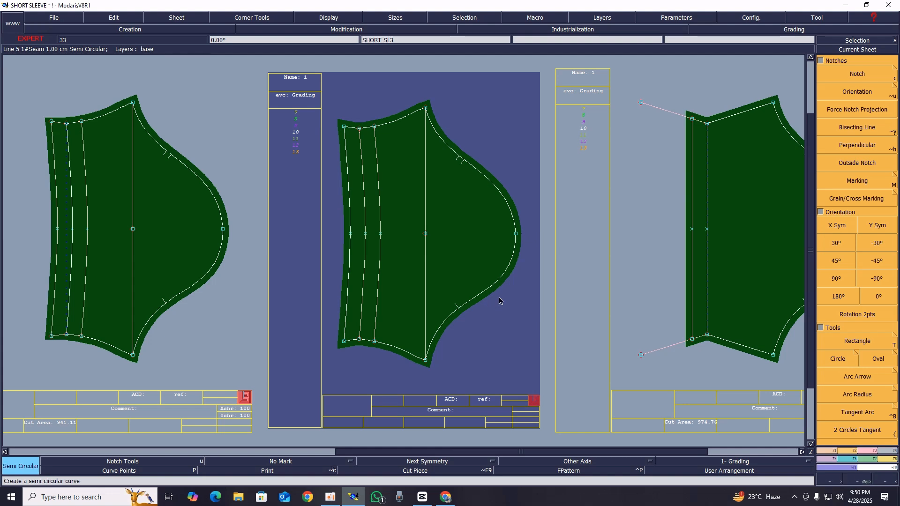
key("m")
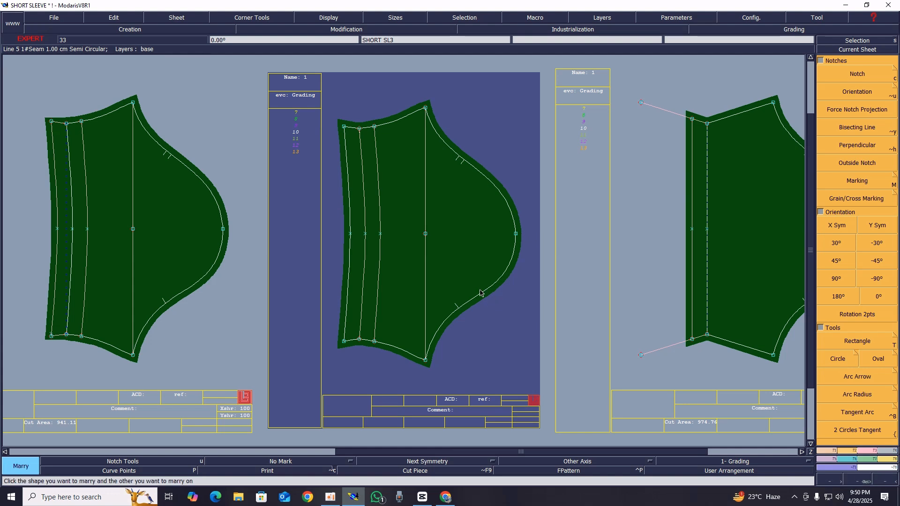
left_click(516, 234)
left_click(223, 229)
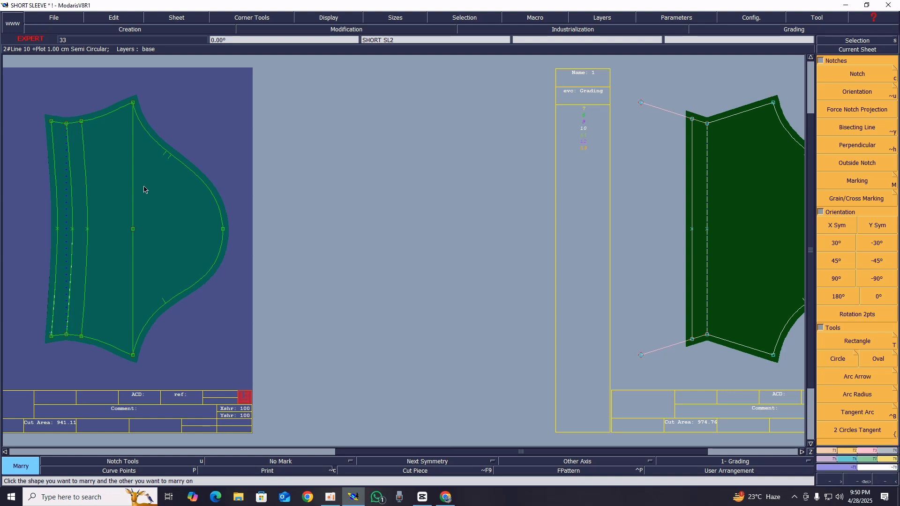
key("ctrl+z")
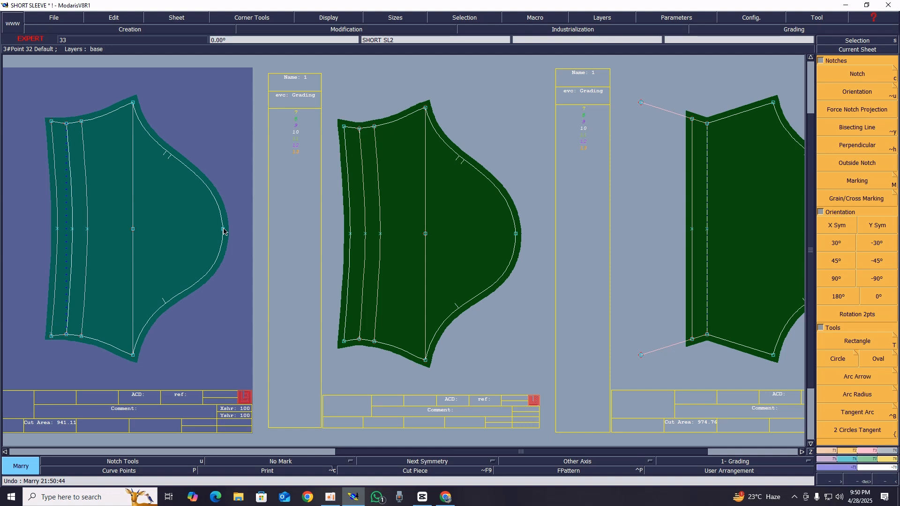
Marry the earlier curved sleeve onto the new sleeve piece, matching their cap points
left_click(223, 230)
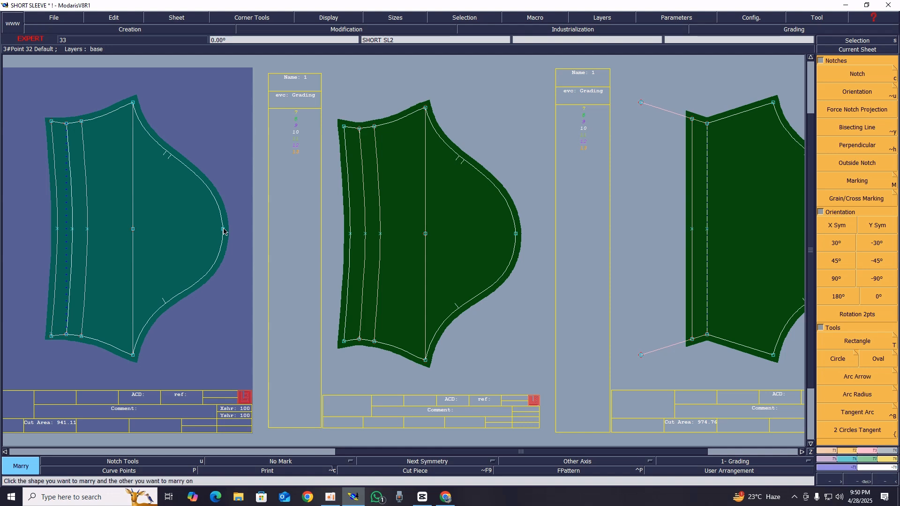
left_click(516, 234)
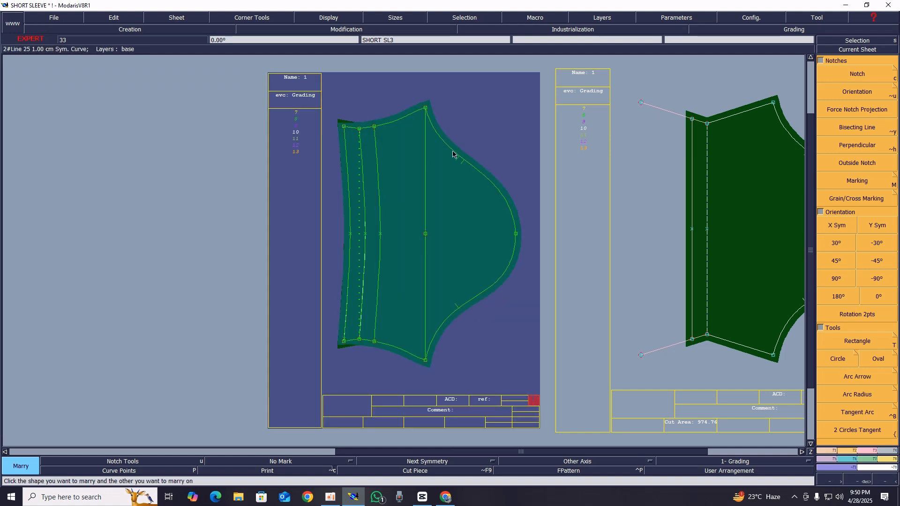
Examine the upper and lower hem corners of the married sleeves to compare how their turn-up edges line up
key("z")
left_click_drag(309, 105, 423, 181)
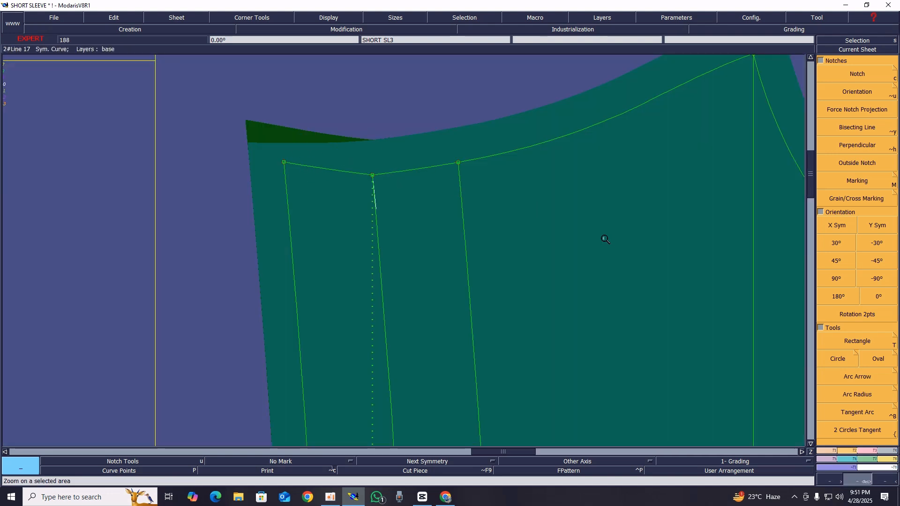
key("Home")
left_click_drag(316, 316, 412, 373)
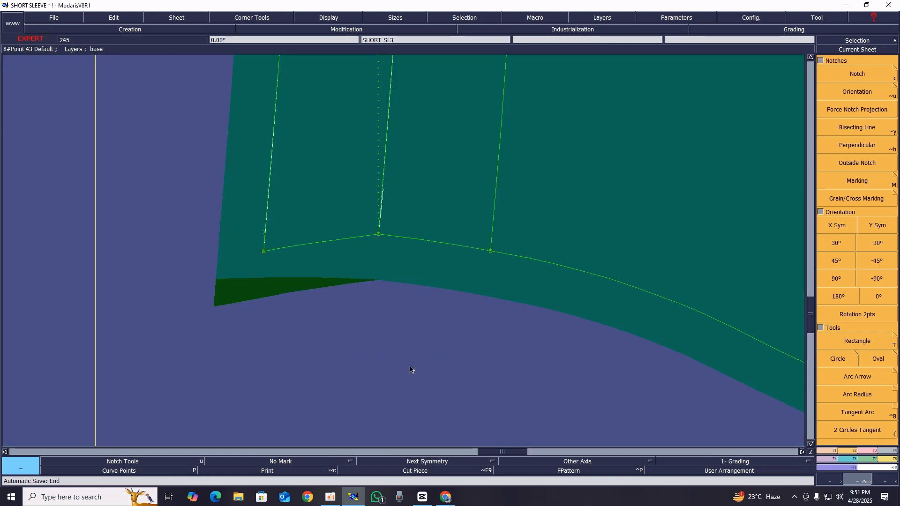
key("Home")
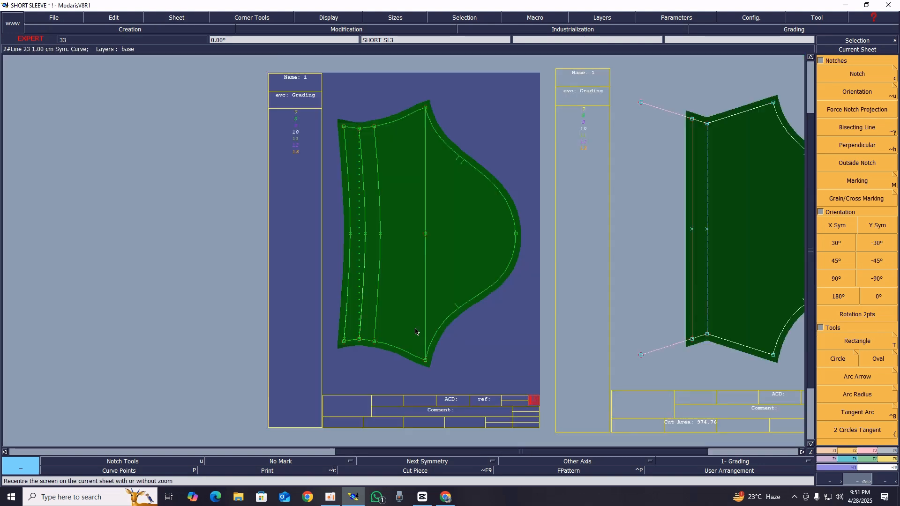
key("Return")
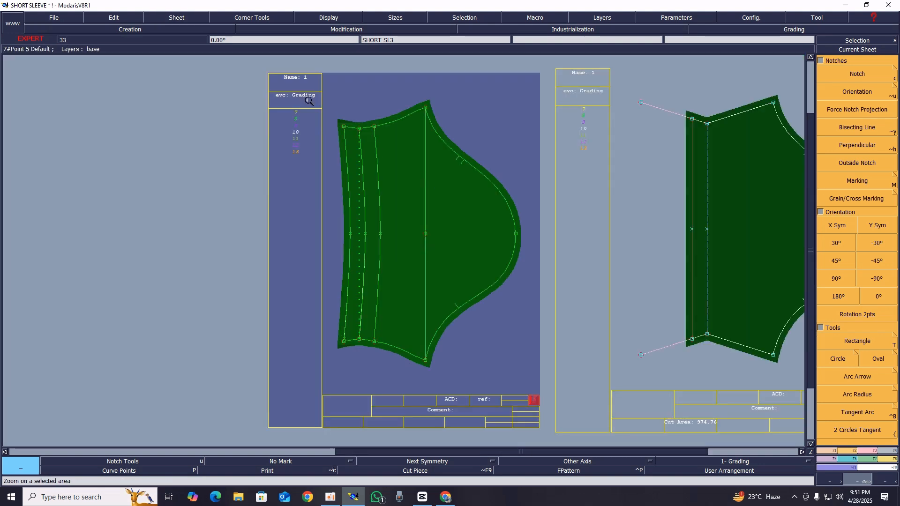
left_click_drag(308, 100, 397, 160)
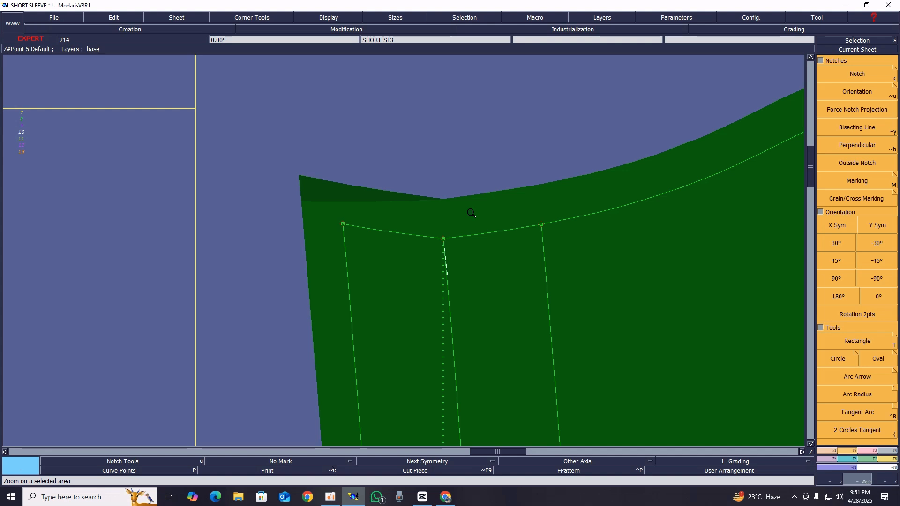
key("Home")
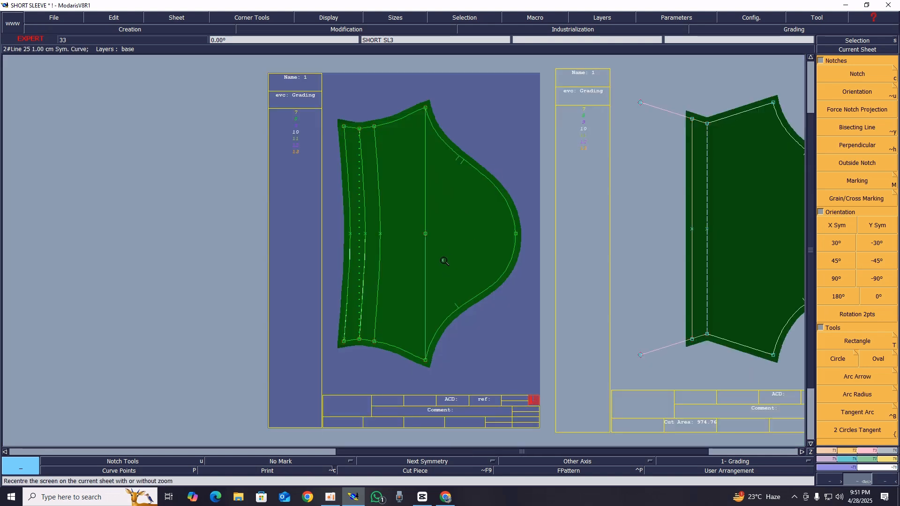
Divorce the two married sleeve pieces and automatically arrange all the sheets on the desk
key("d")
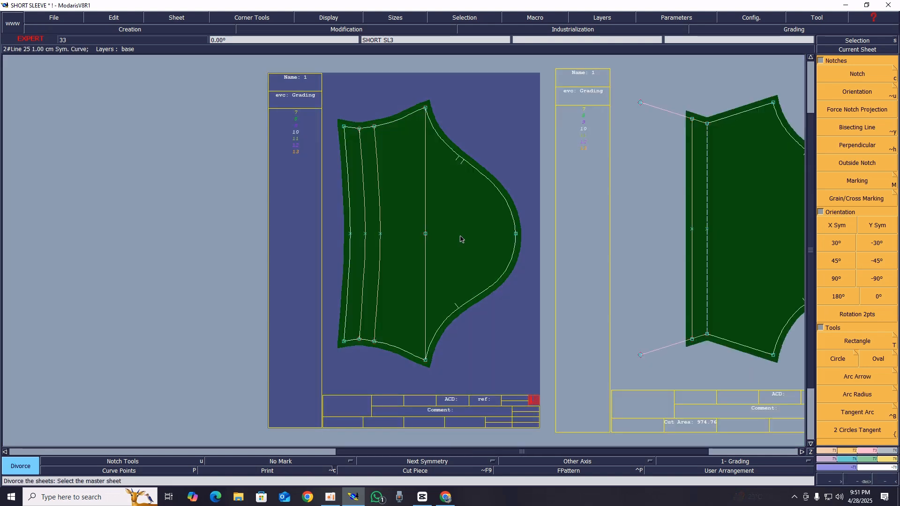
key("j")
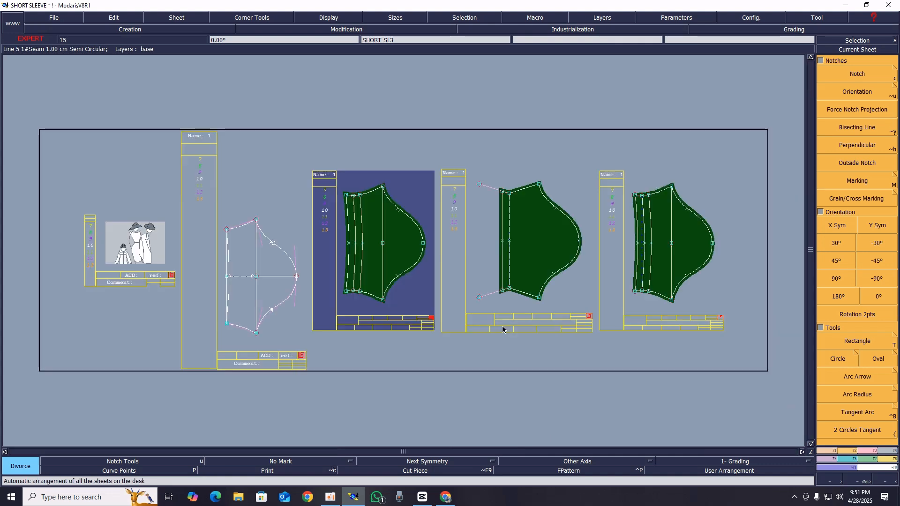